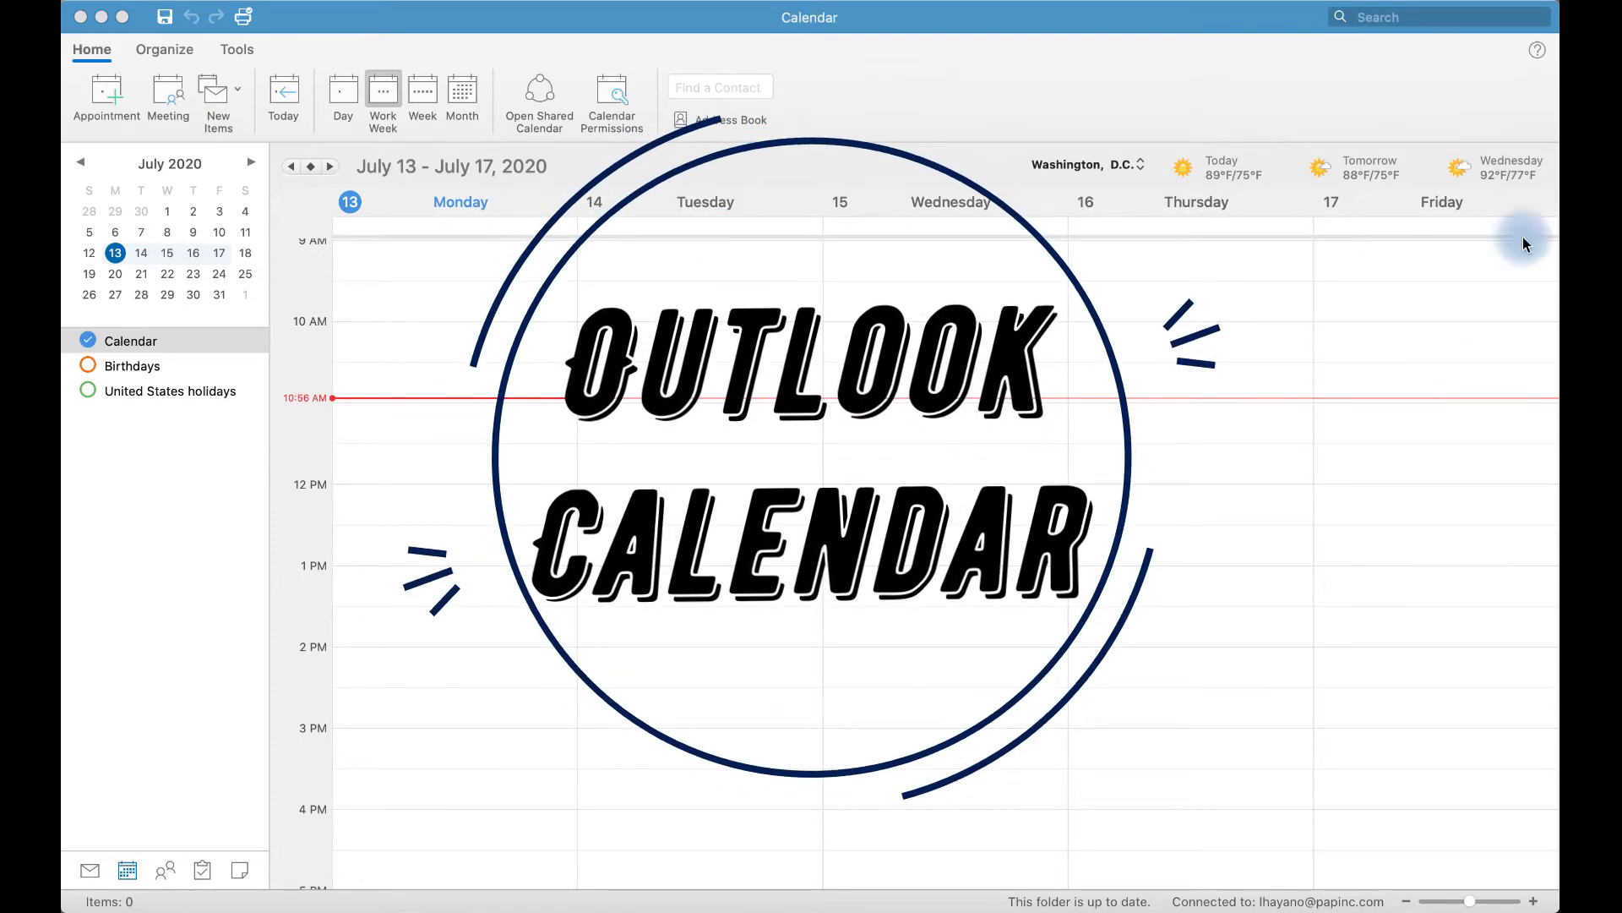
Step: Cycle through the day, work week, week and month views, then return to work week
click(1218, 96)
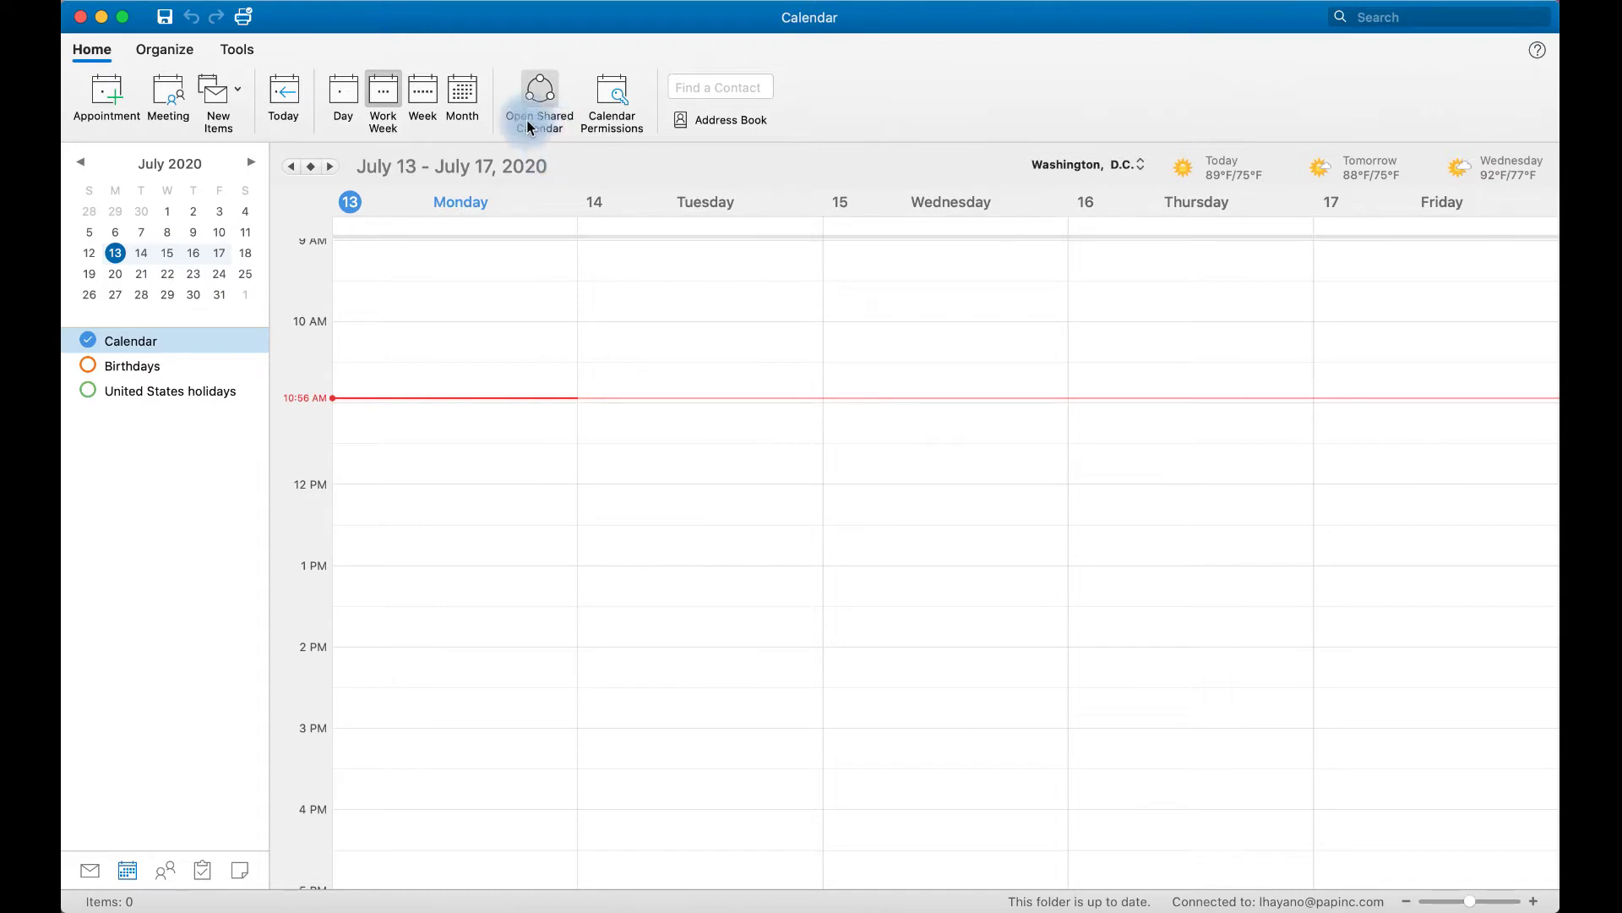
click(346, 116)
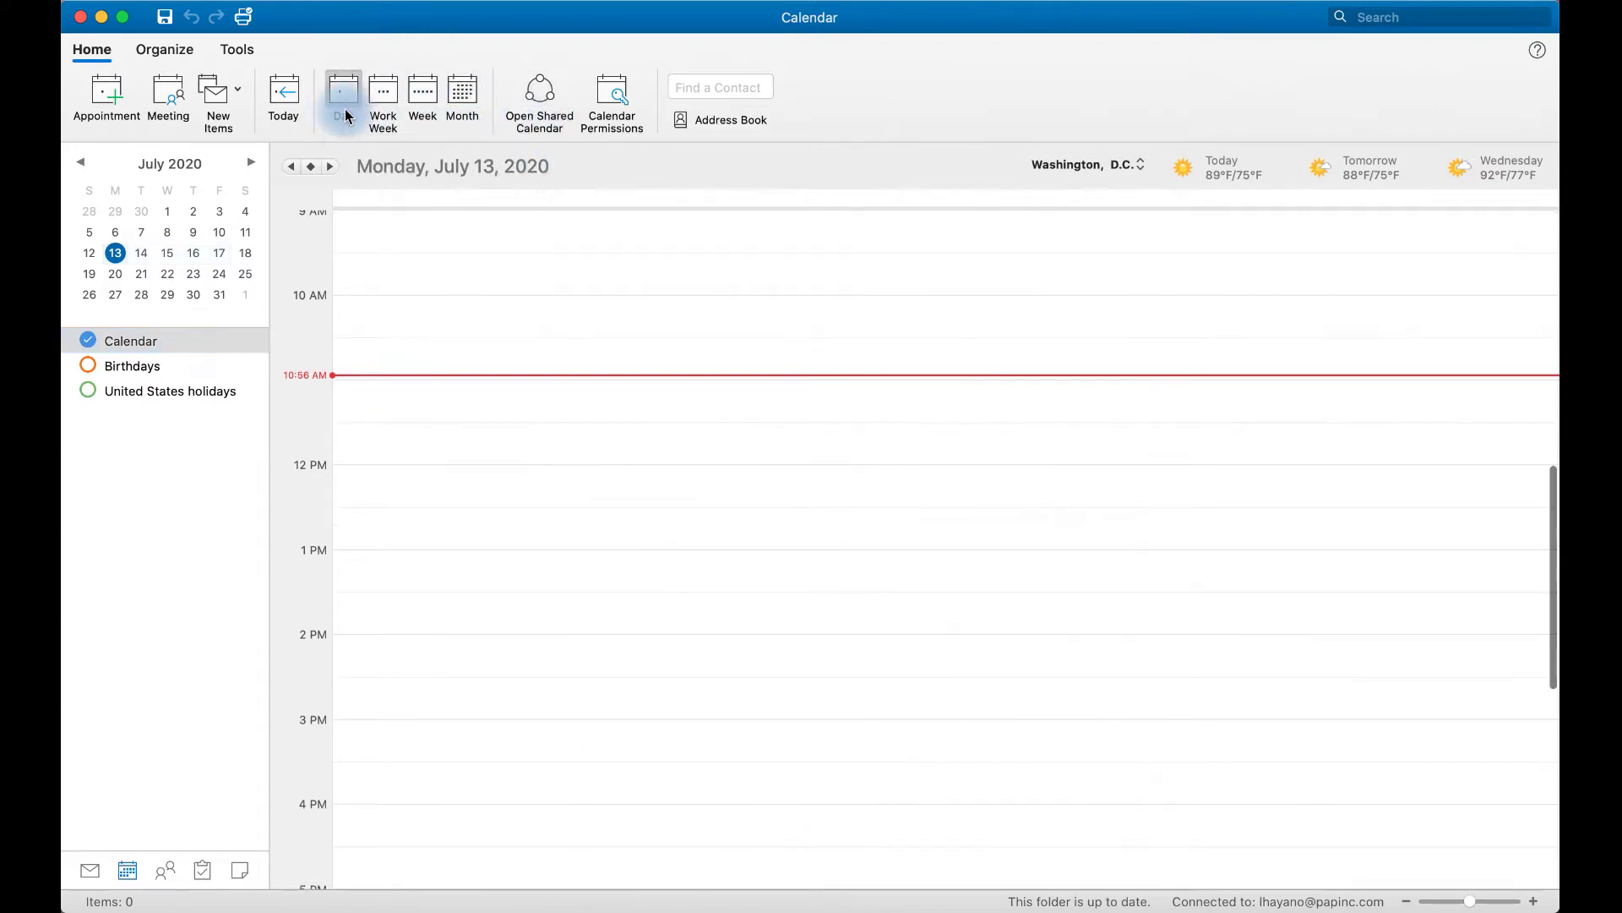
click(382, 117)
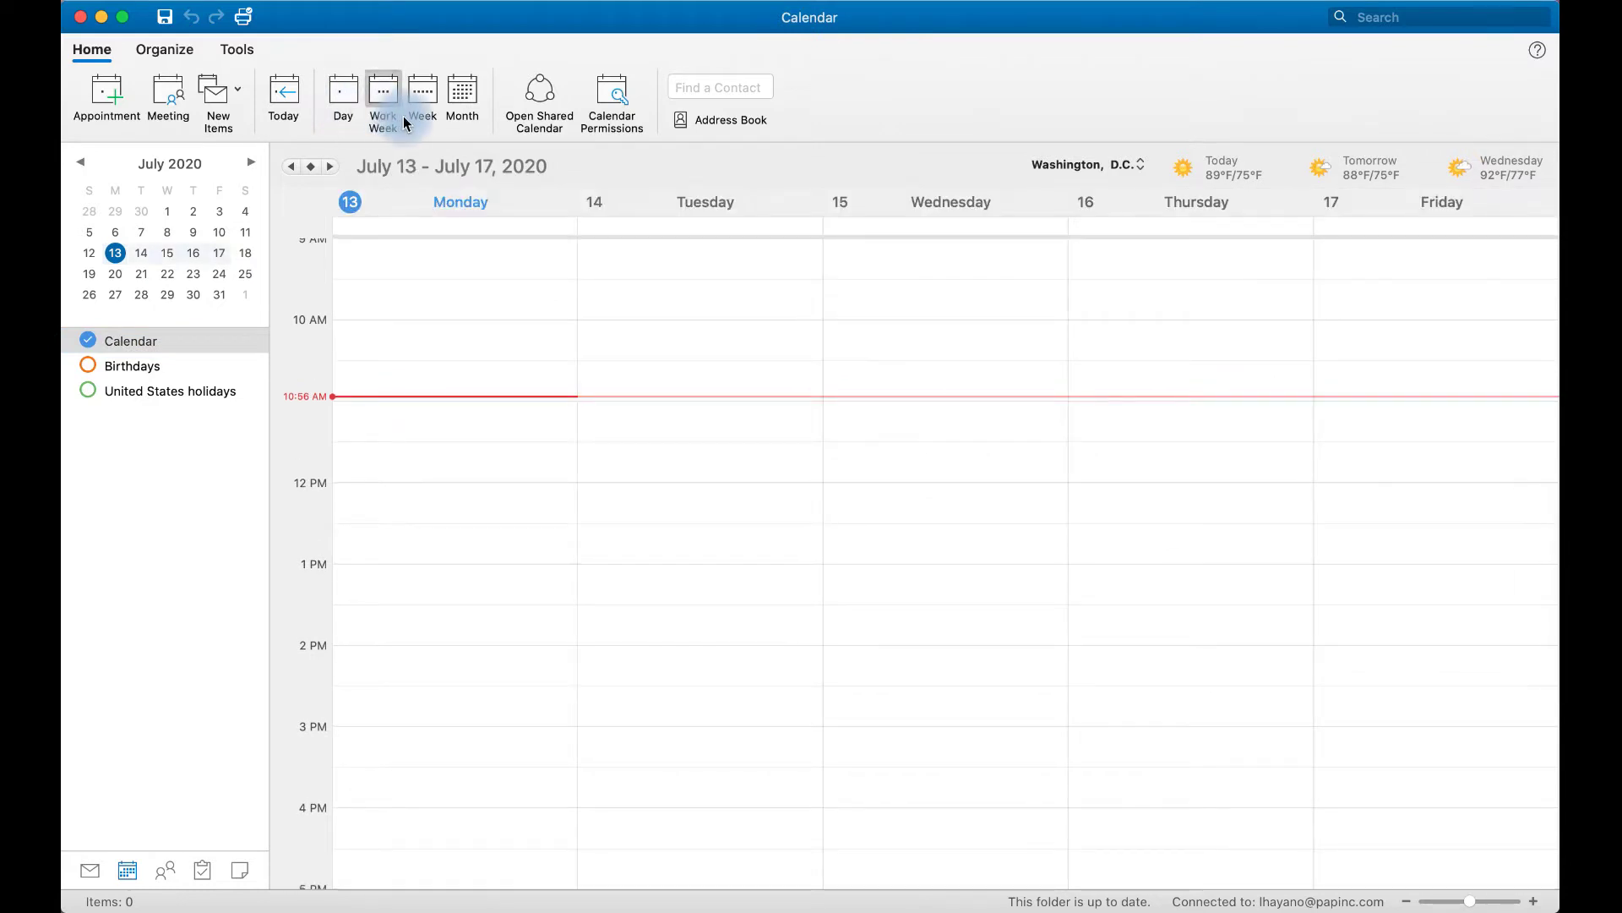
click(424, 116)
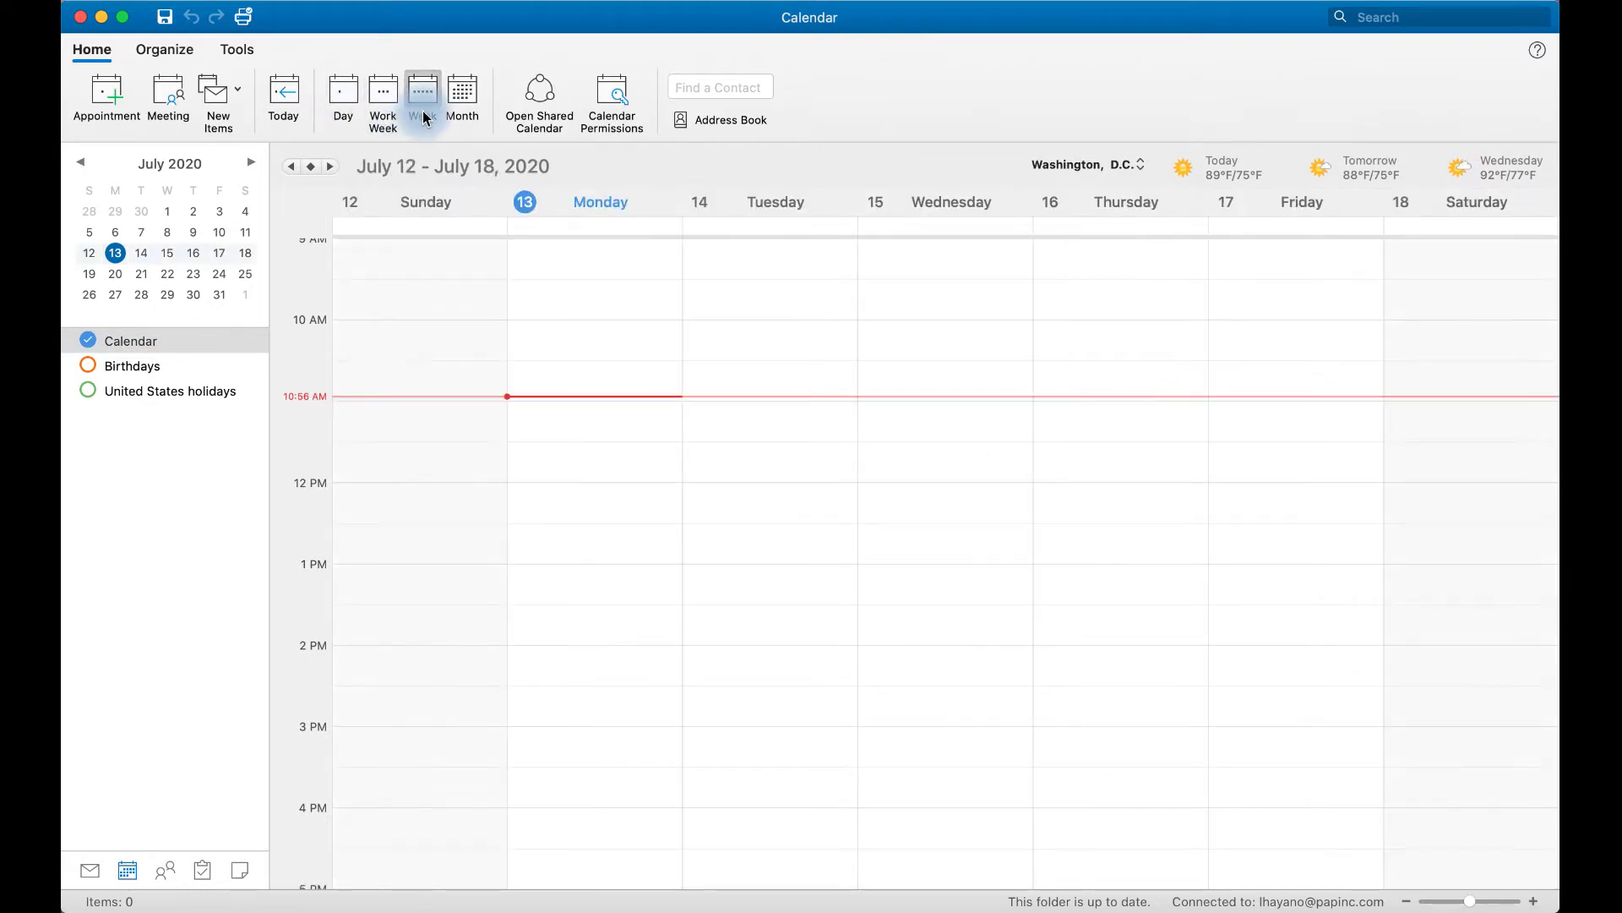
click(453, 104)
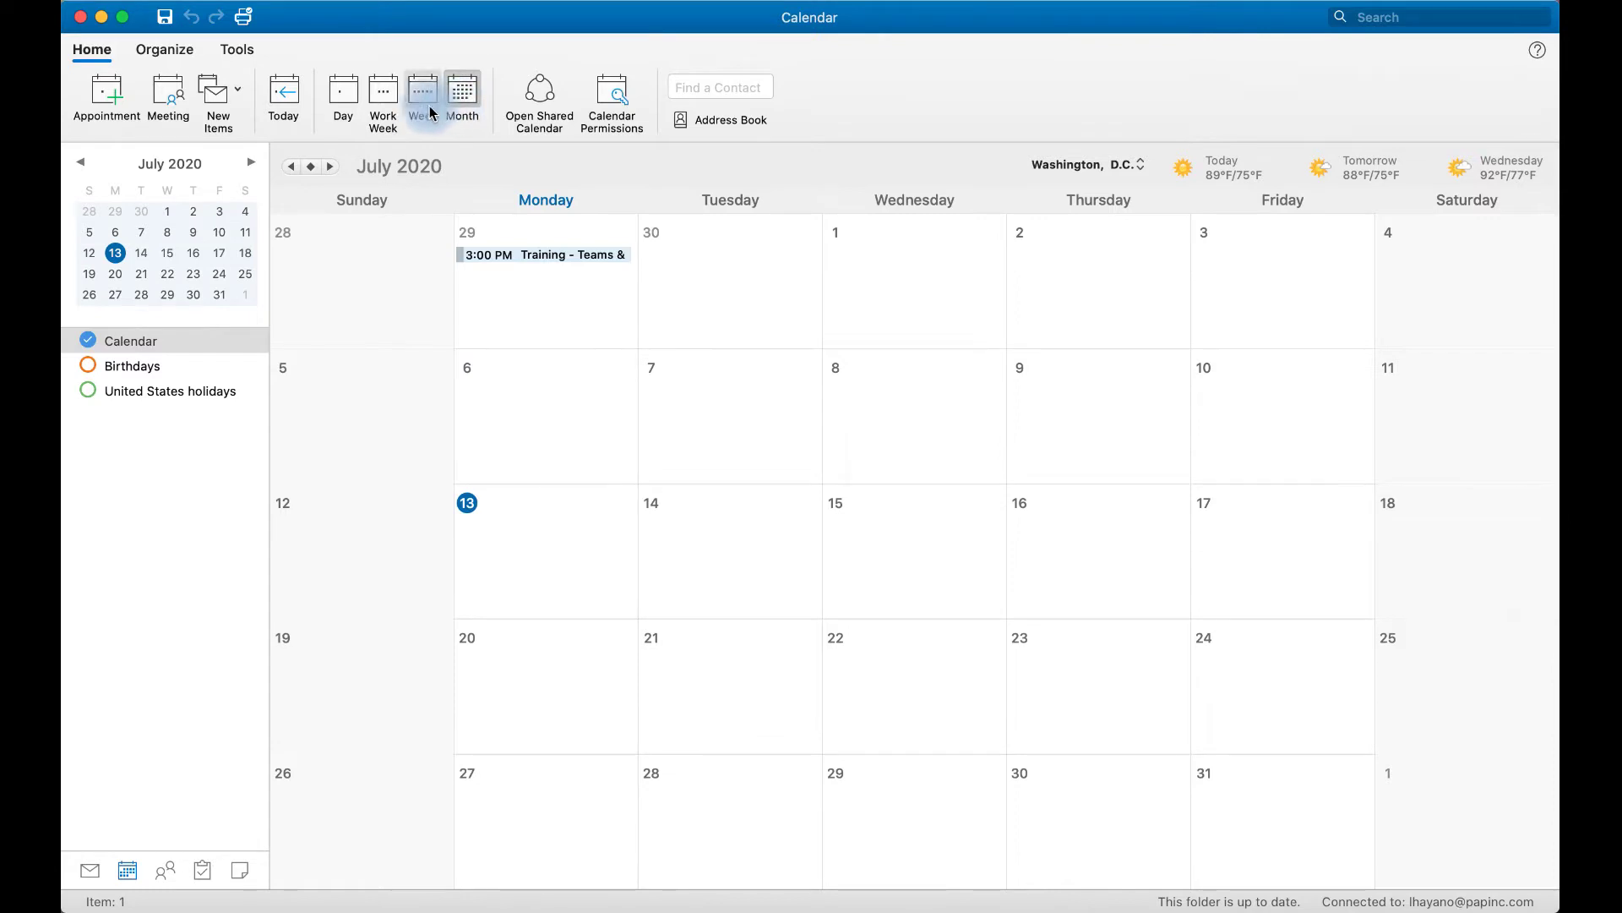
click(380, 113)
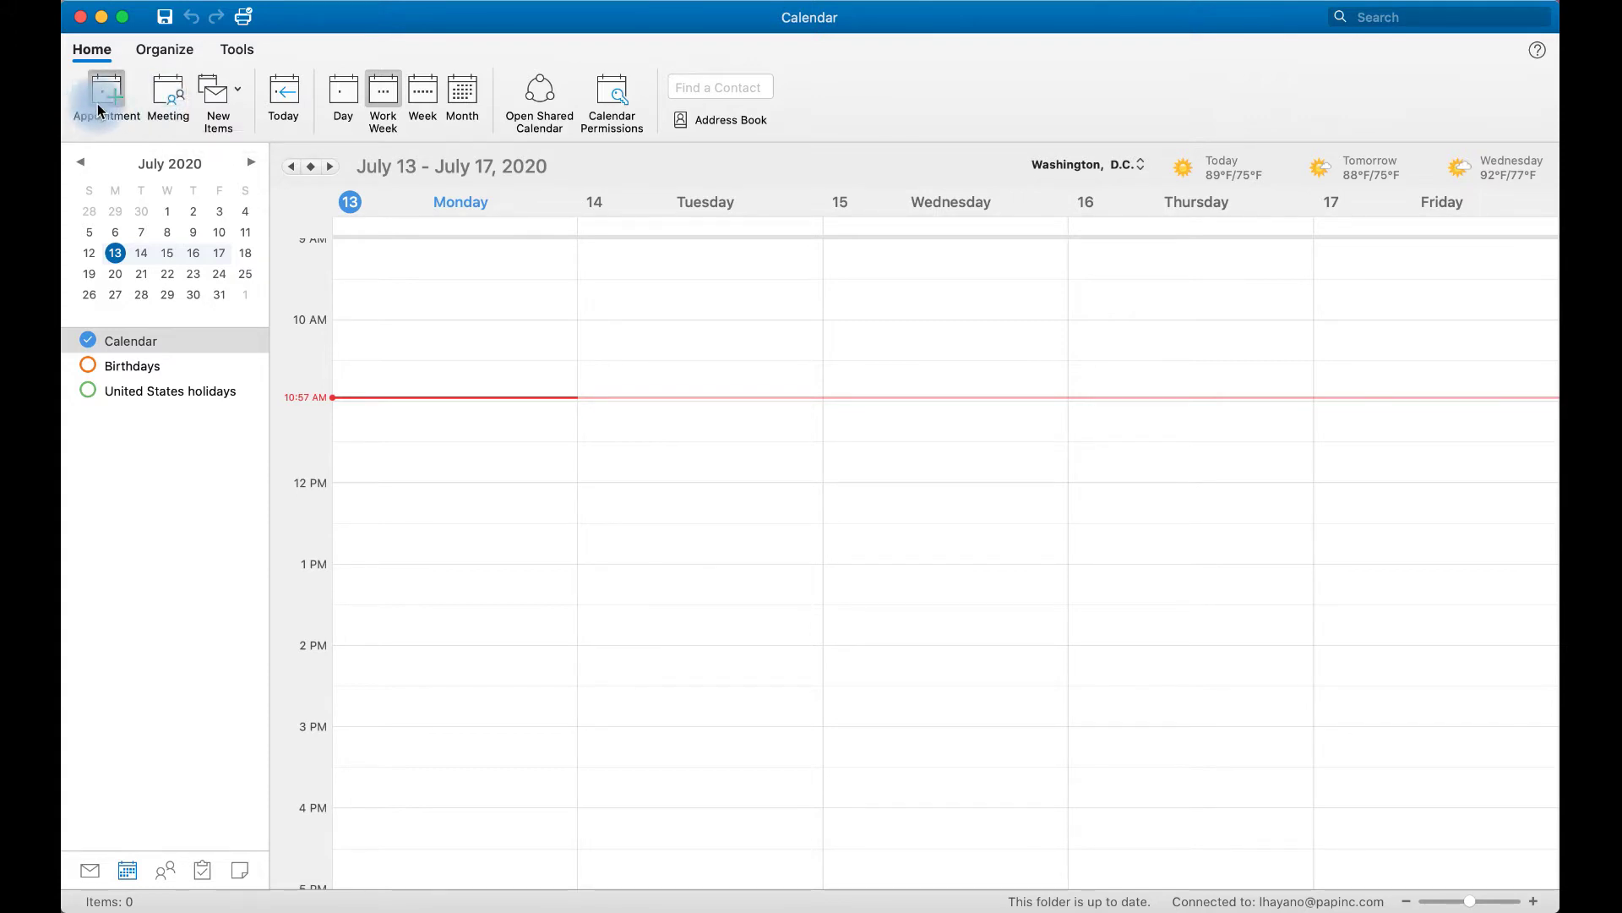
Step: Create an 'Outlook Training' appointment in Monday's 11:15 AM–12:00 PM slot
click(99, 110)
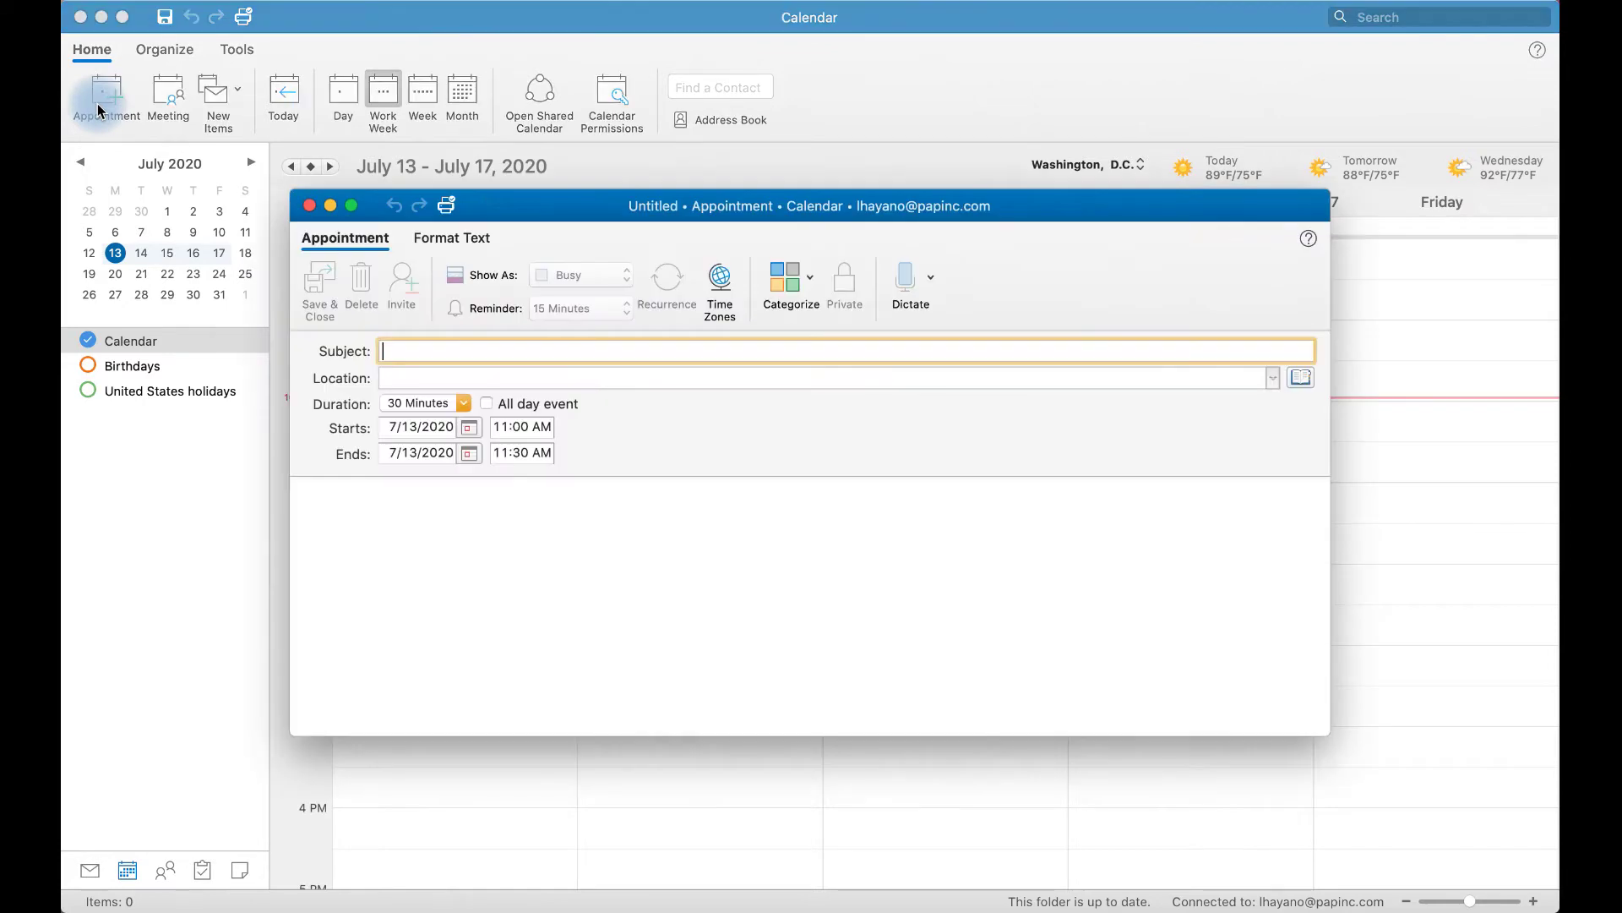
click(313, 206)
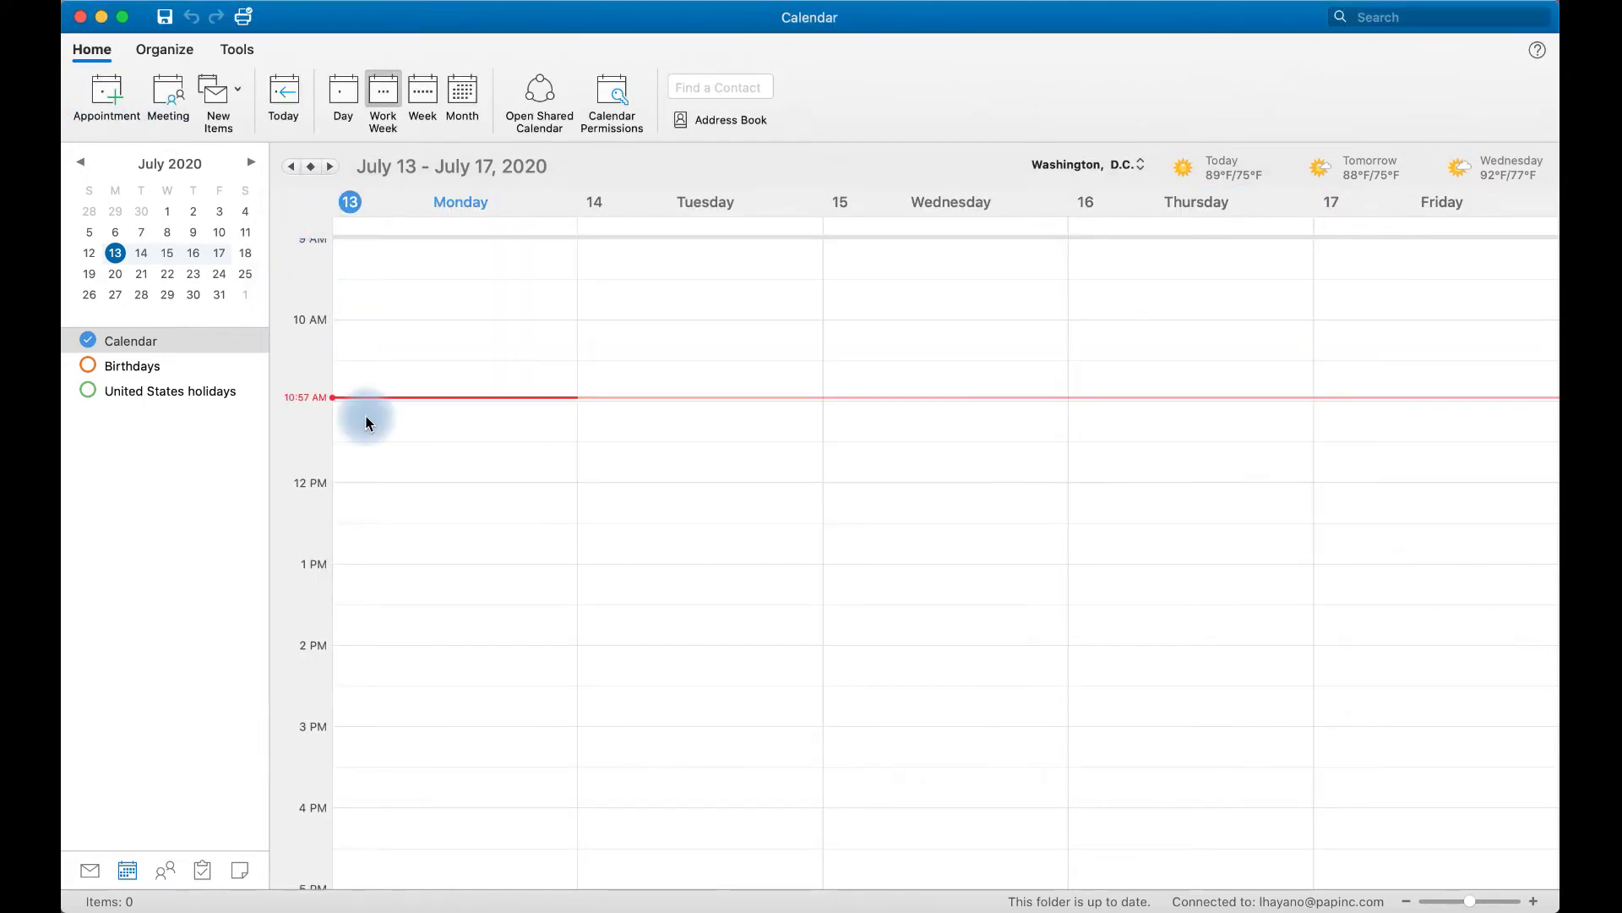
drag(366, 417, 368, 485)
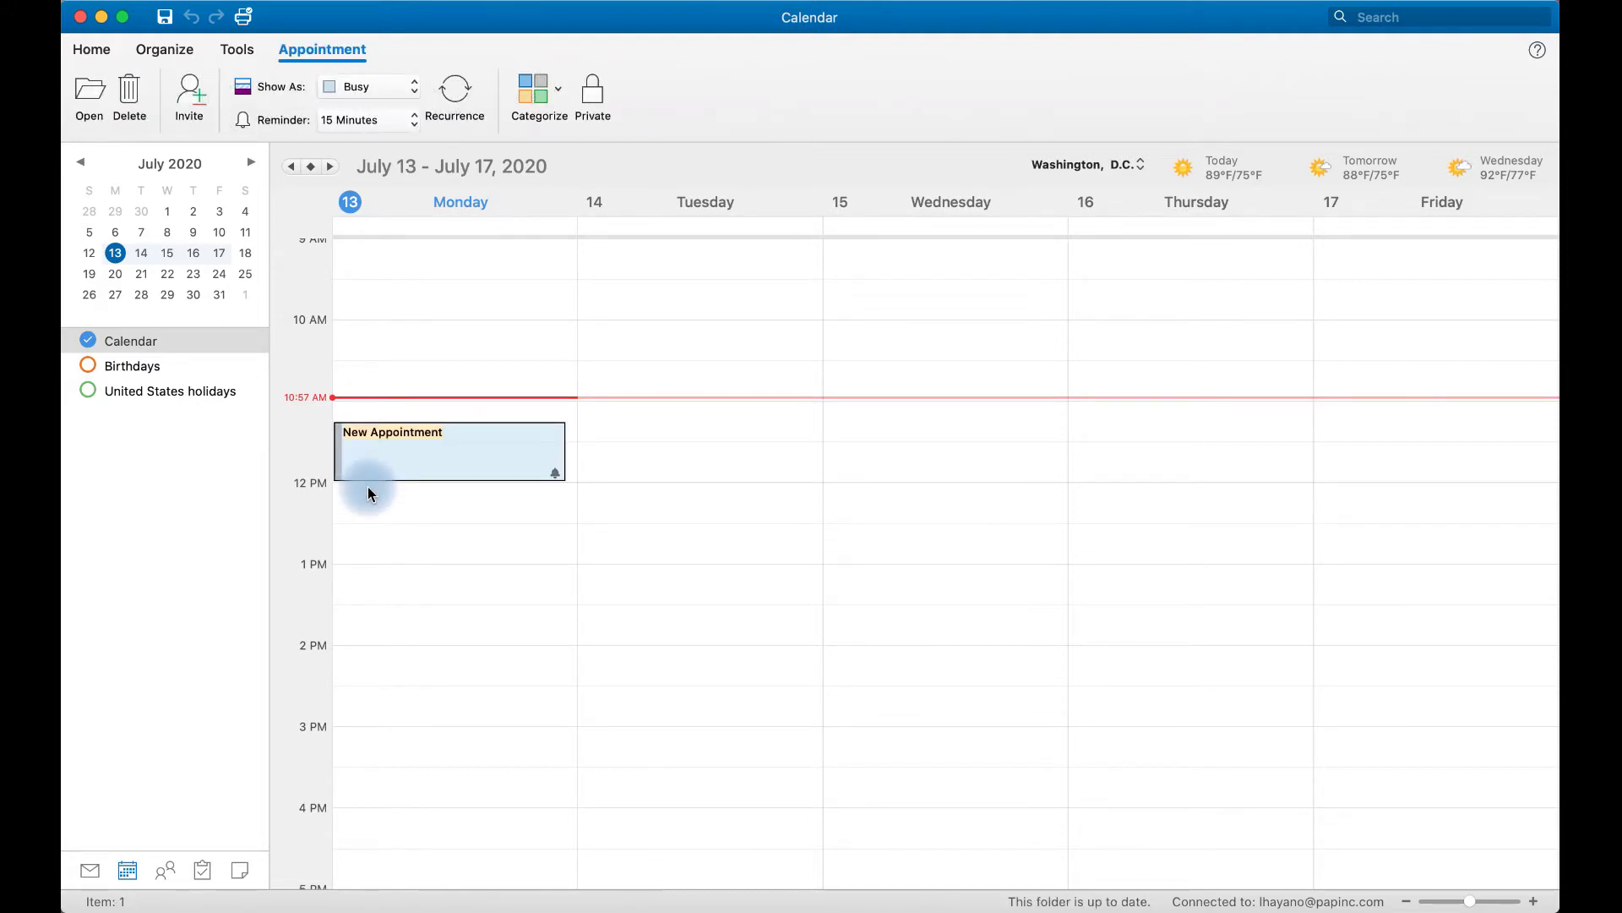
text(Outlook Training)
key(Return)
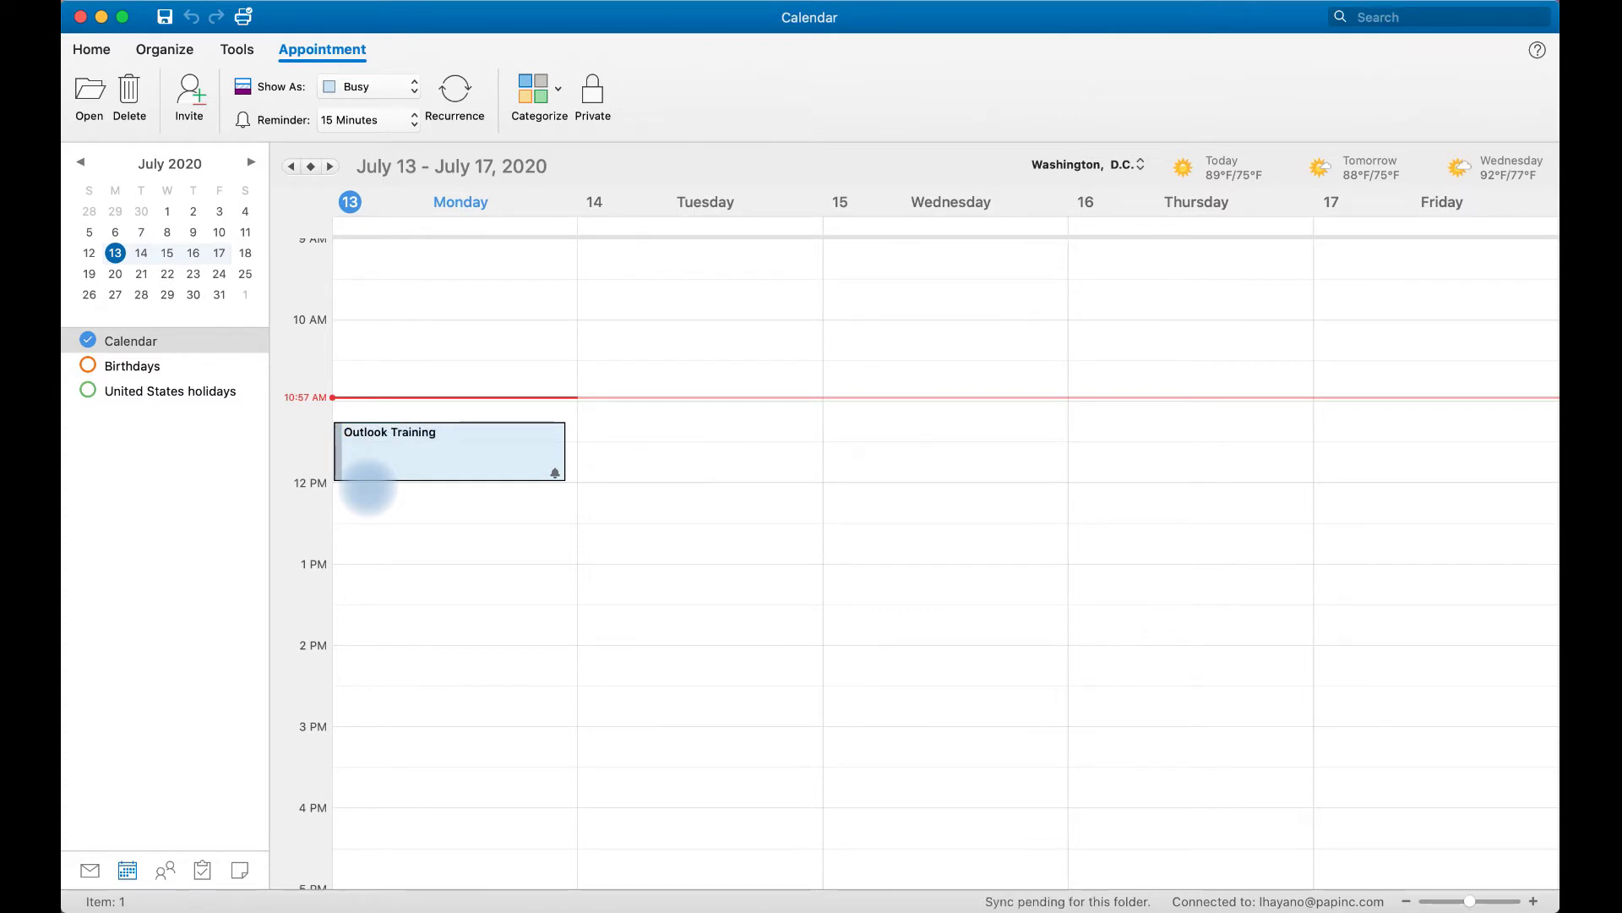
Step: Review Outlook Training's details, keep the 15-minute reminder, and save it
double_click(462, 461)
click(448, 531)
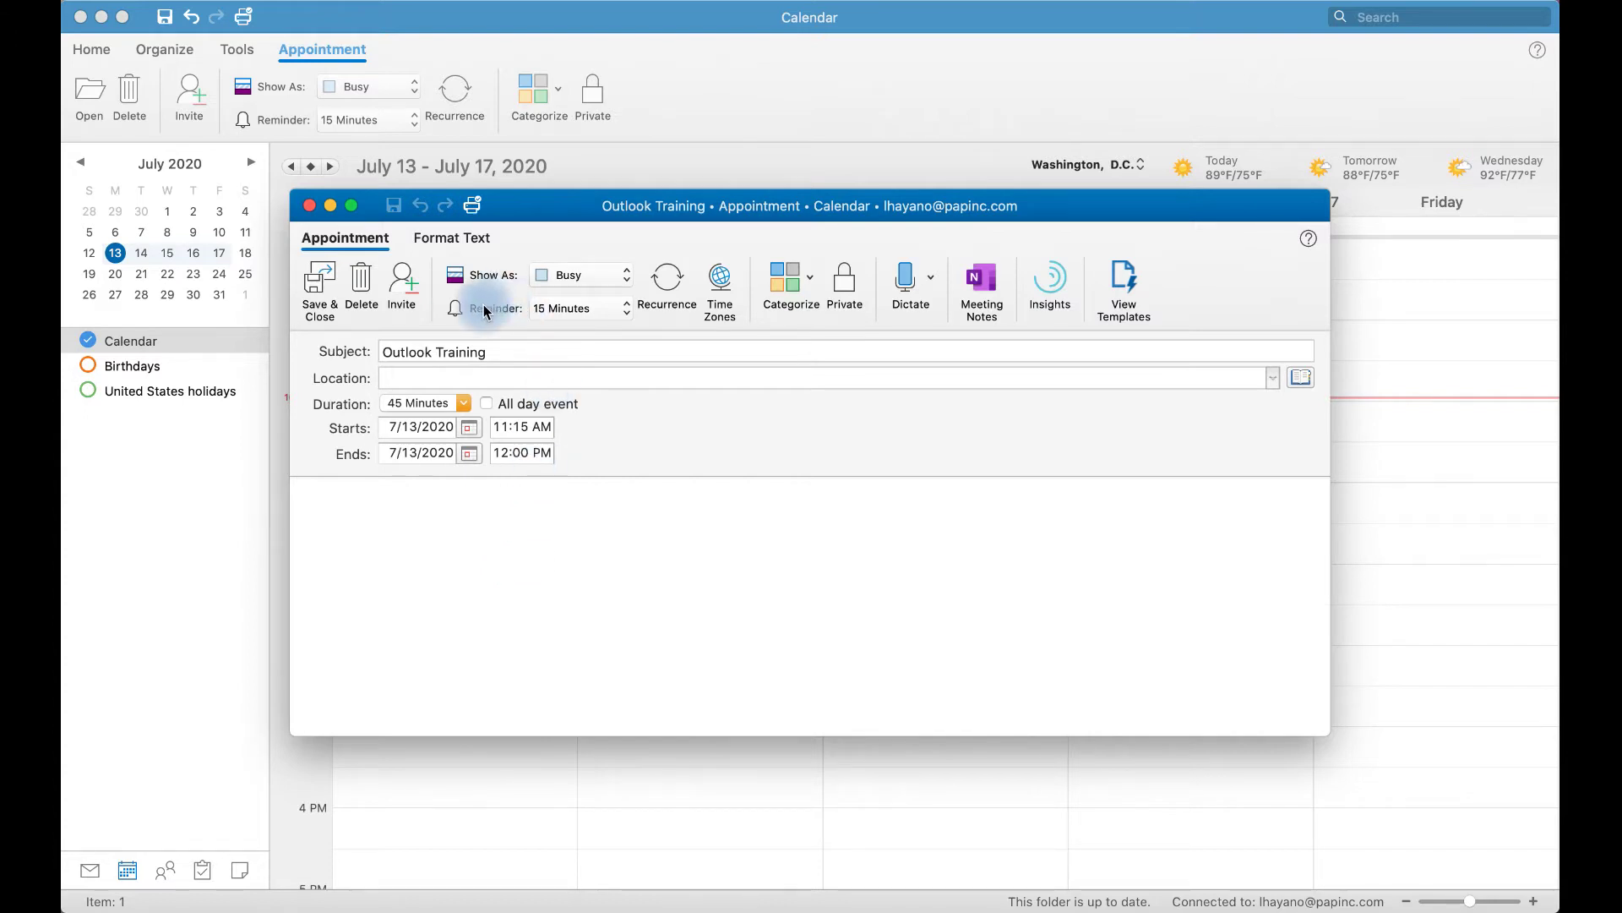
click(570, 318)
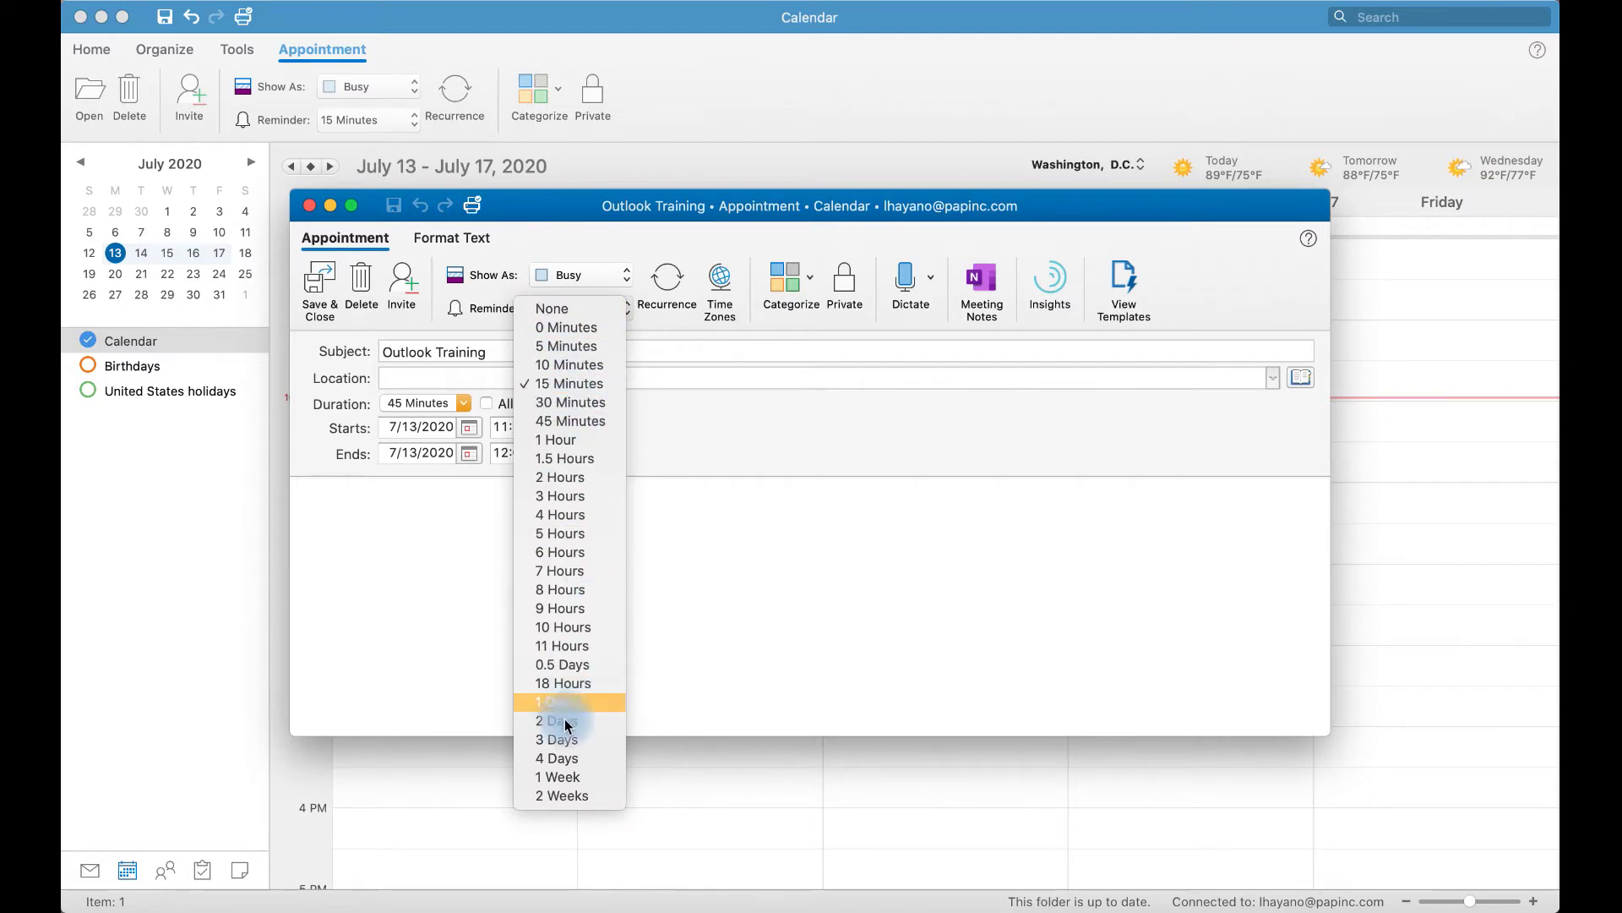
click(733, 607)
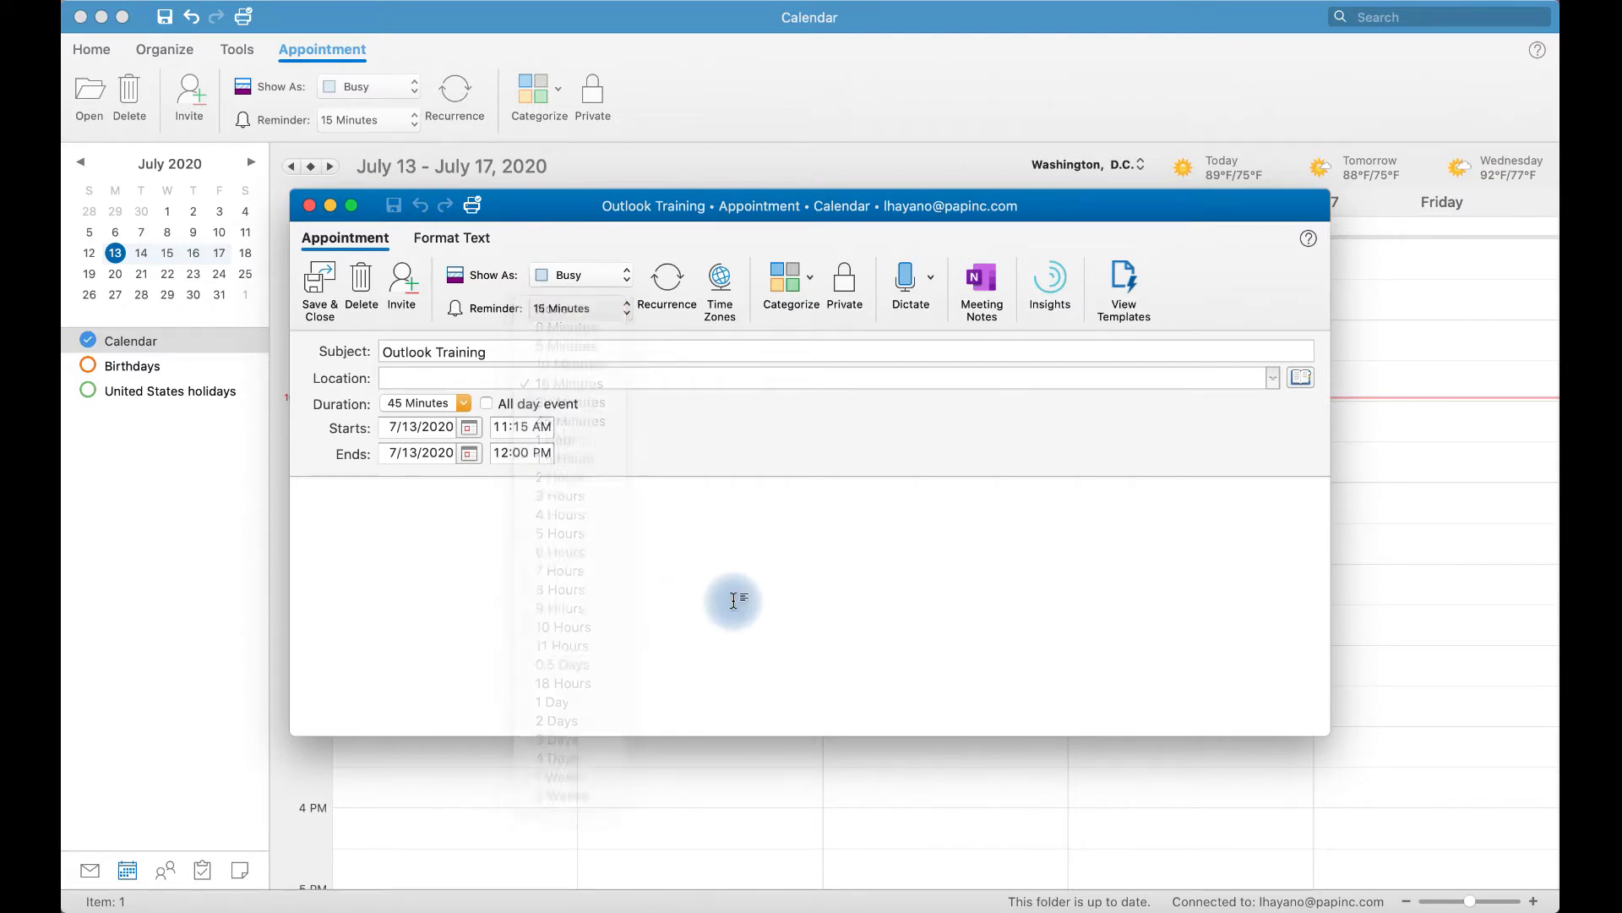
click(329, 298)
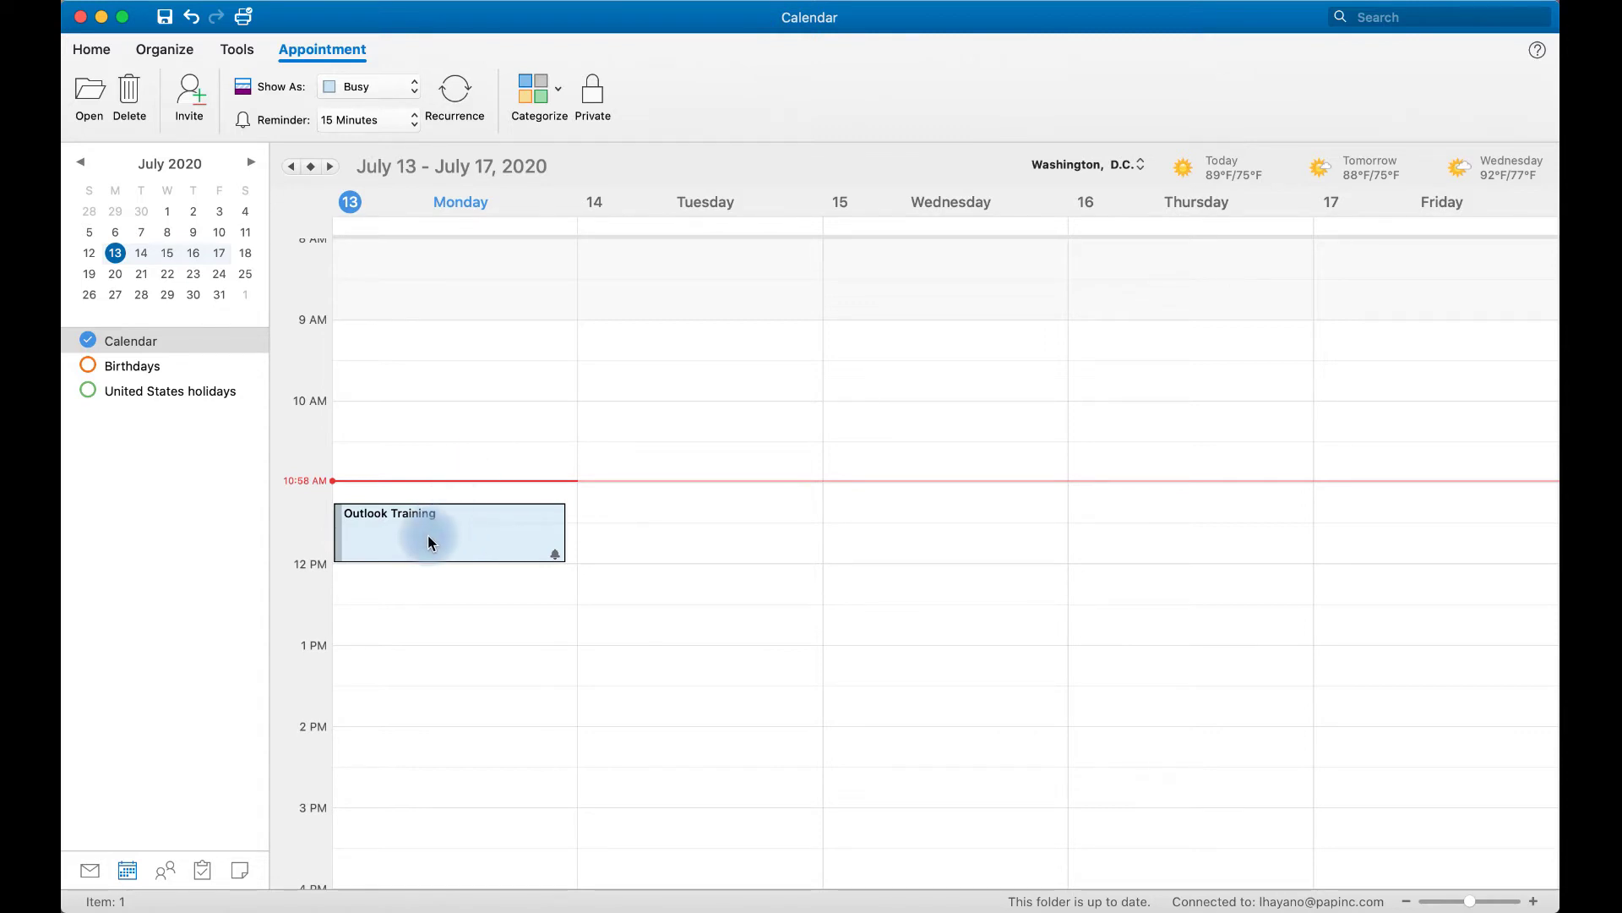
Step: Create 'RM Troubleshooting' in Monday's 12:30–1:00 PM slot alongside Outlook Training
click(536, 91)
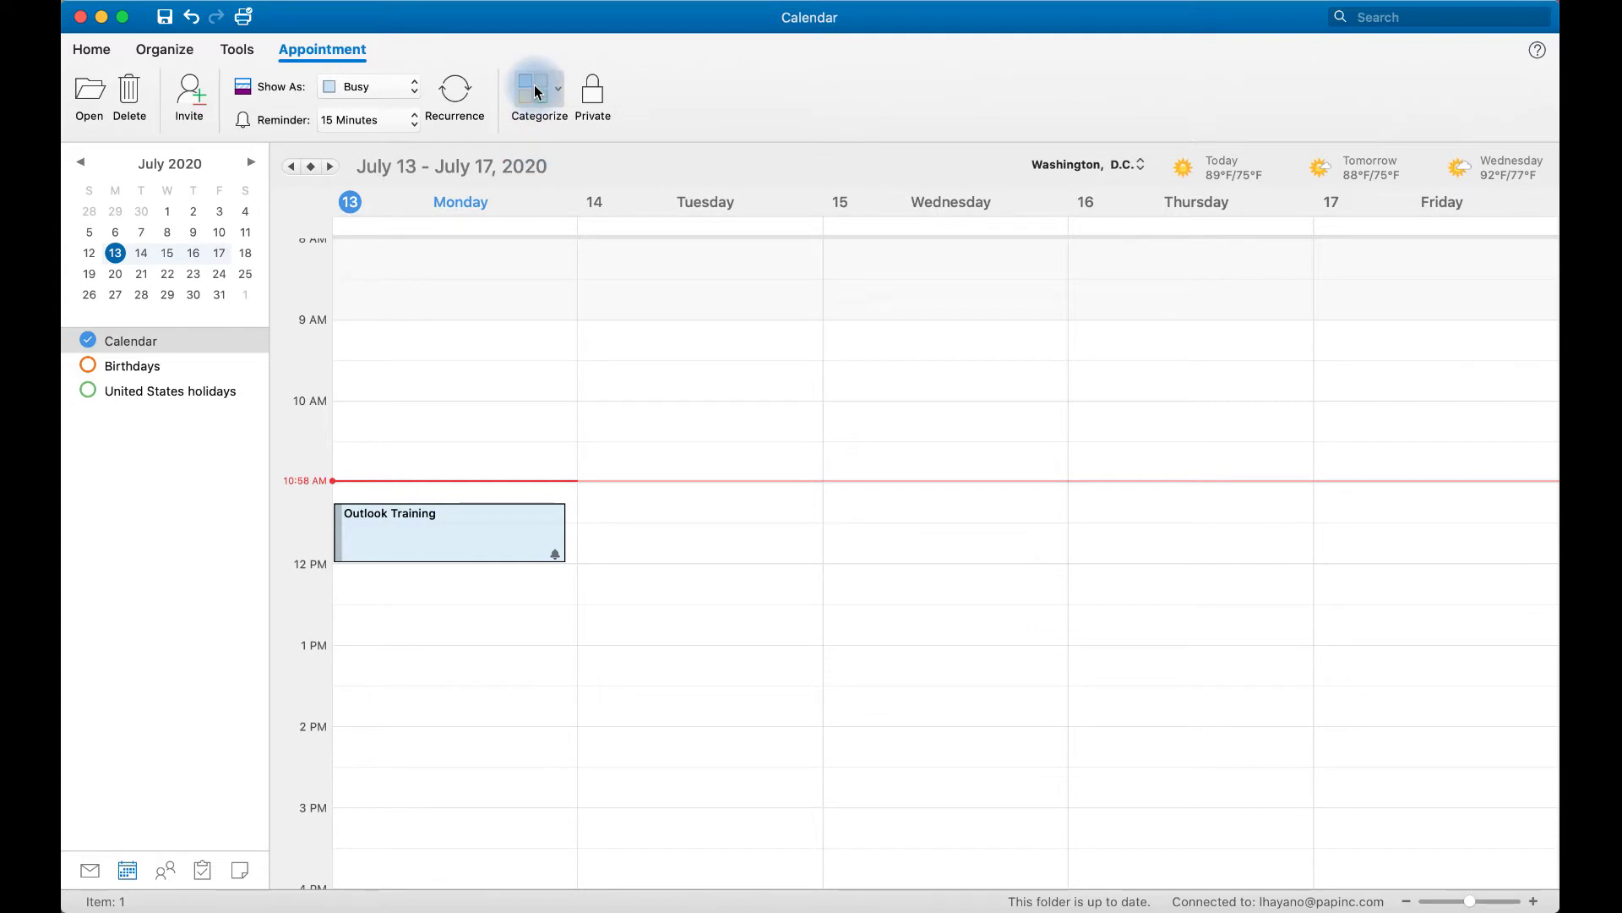
click(518, 541)
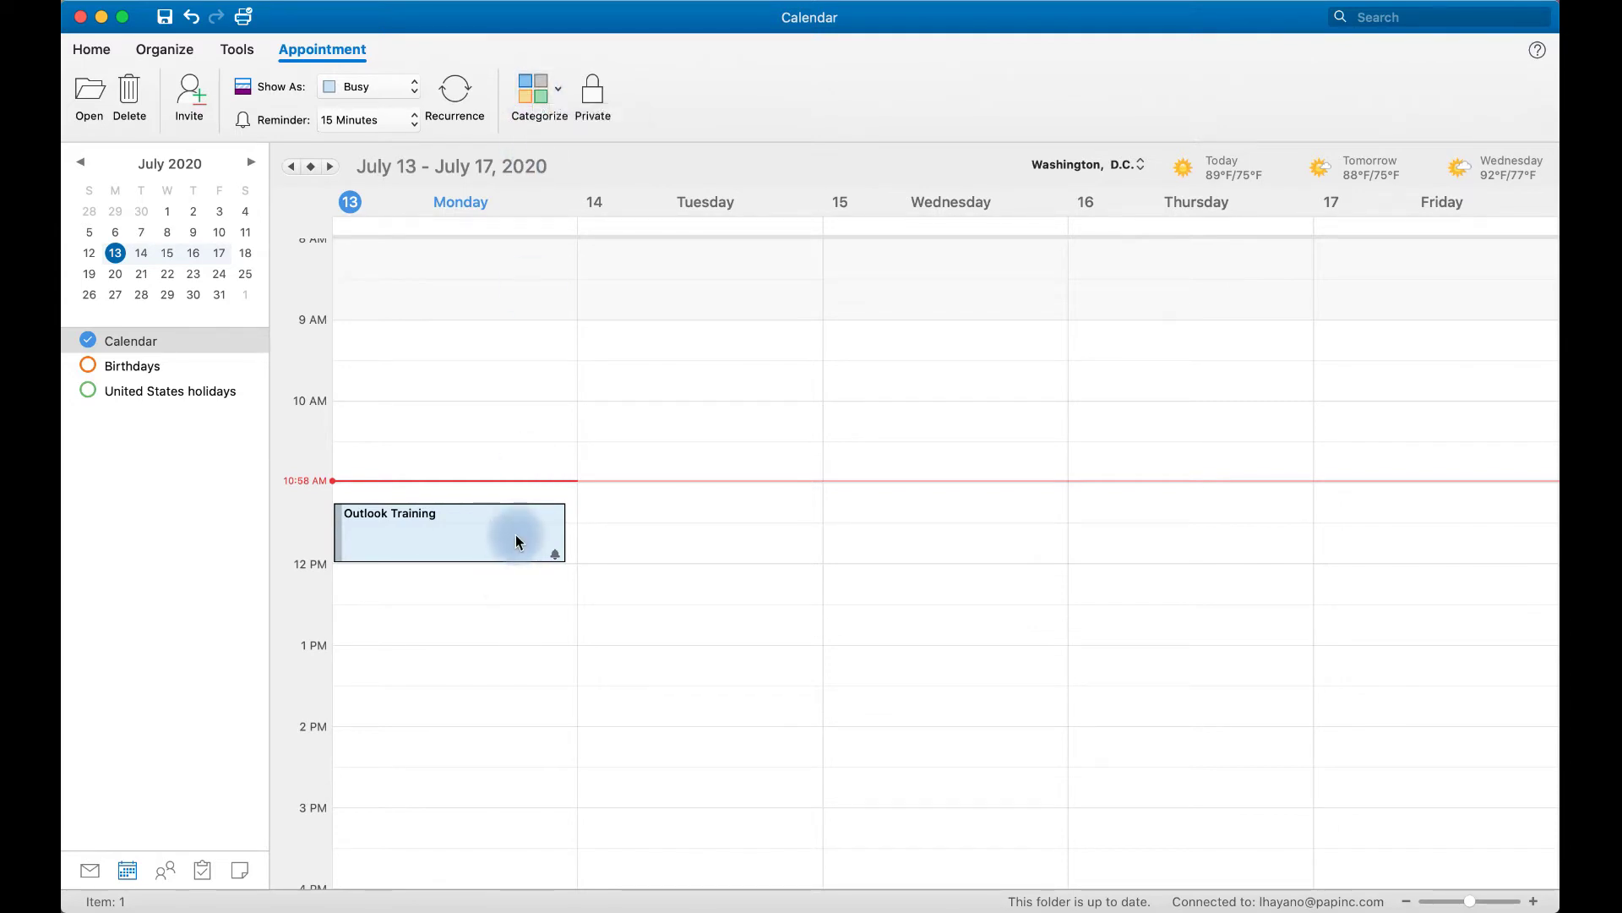
click(493, 632)
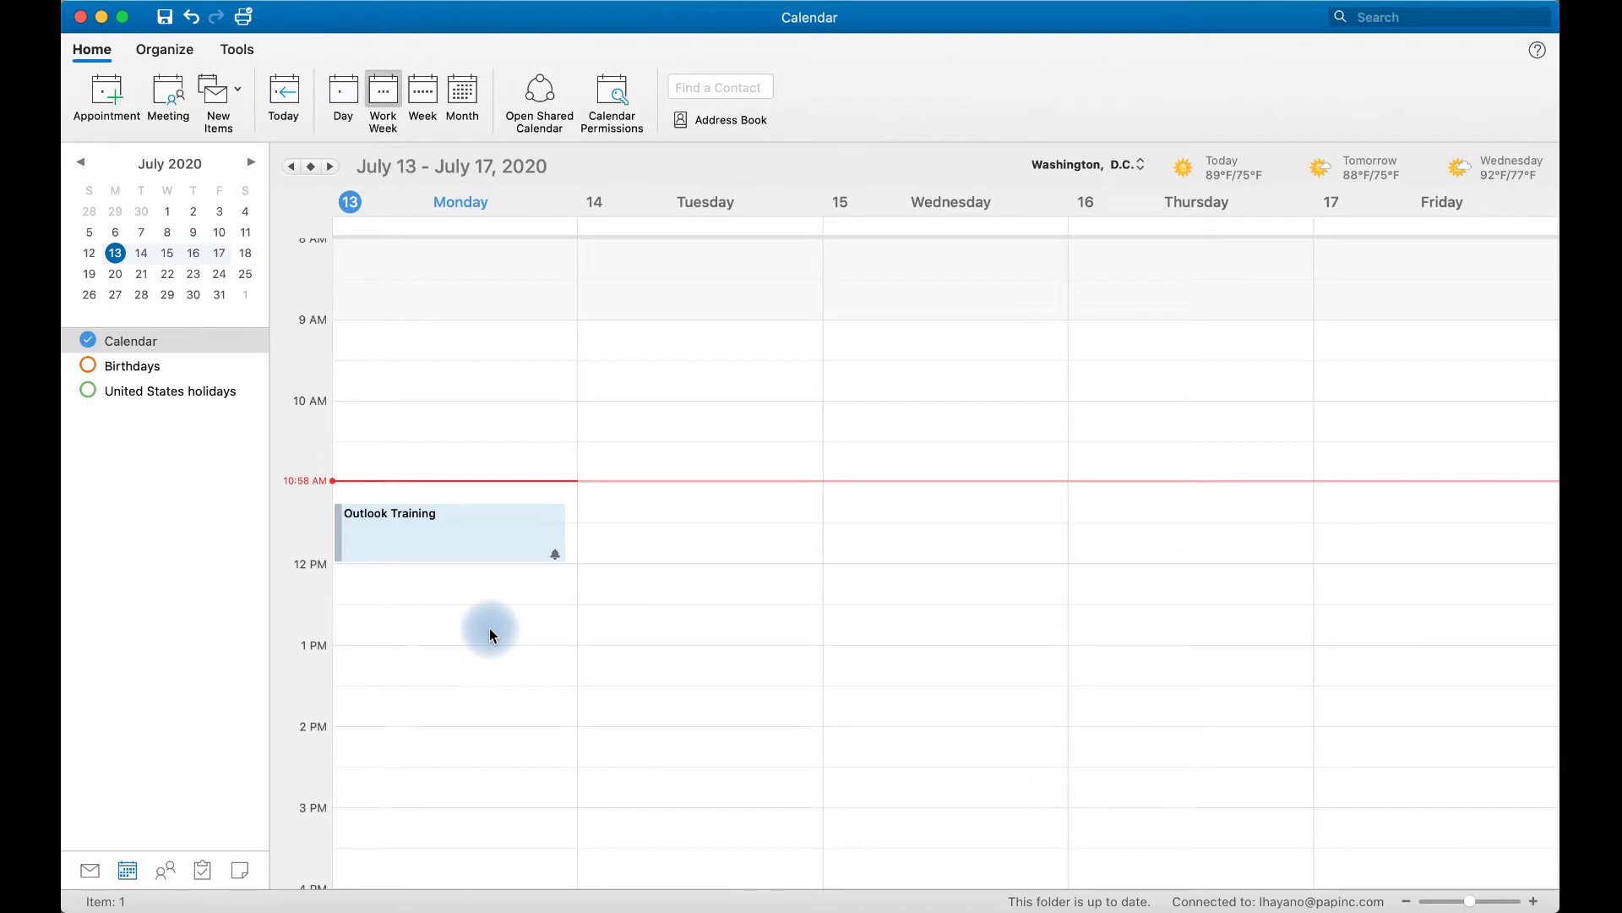
double_click(412, 624)
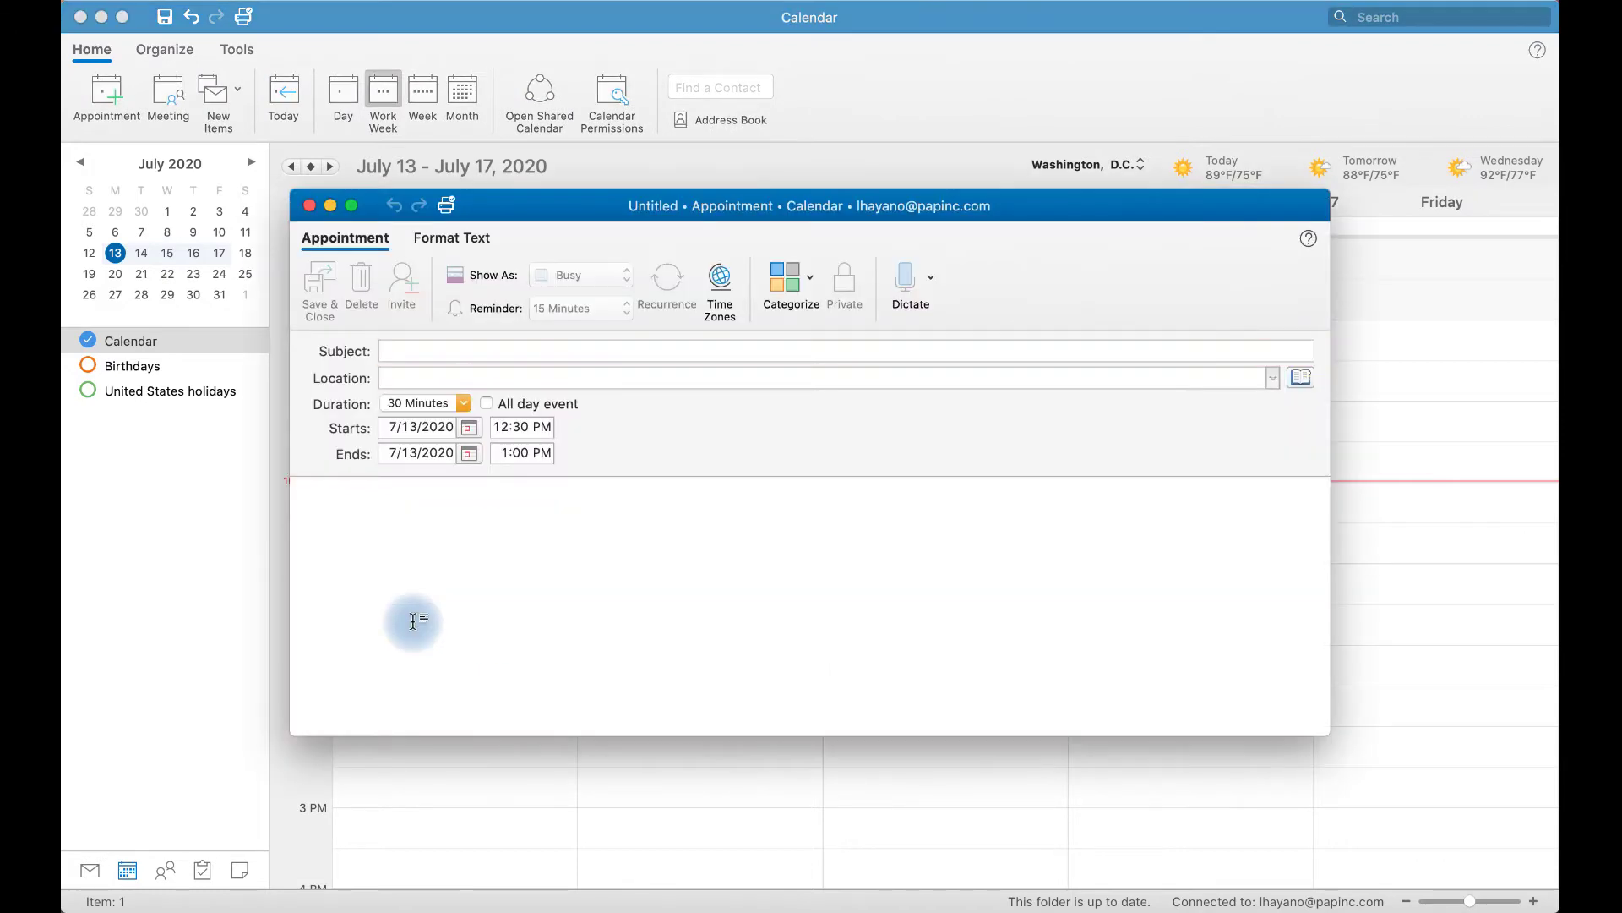
click(429, 351)
text(RM Trou)
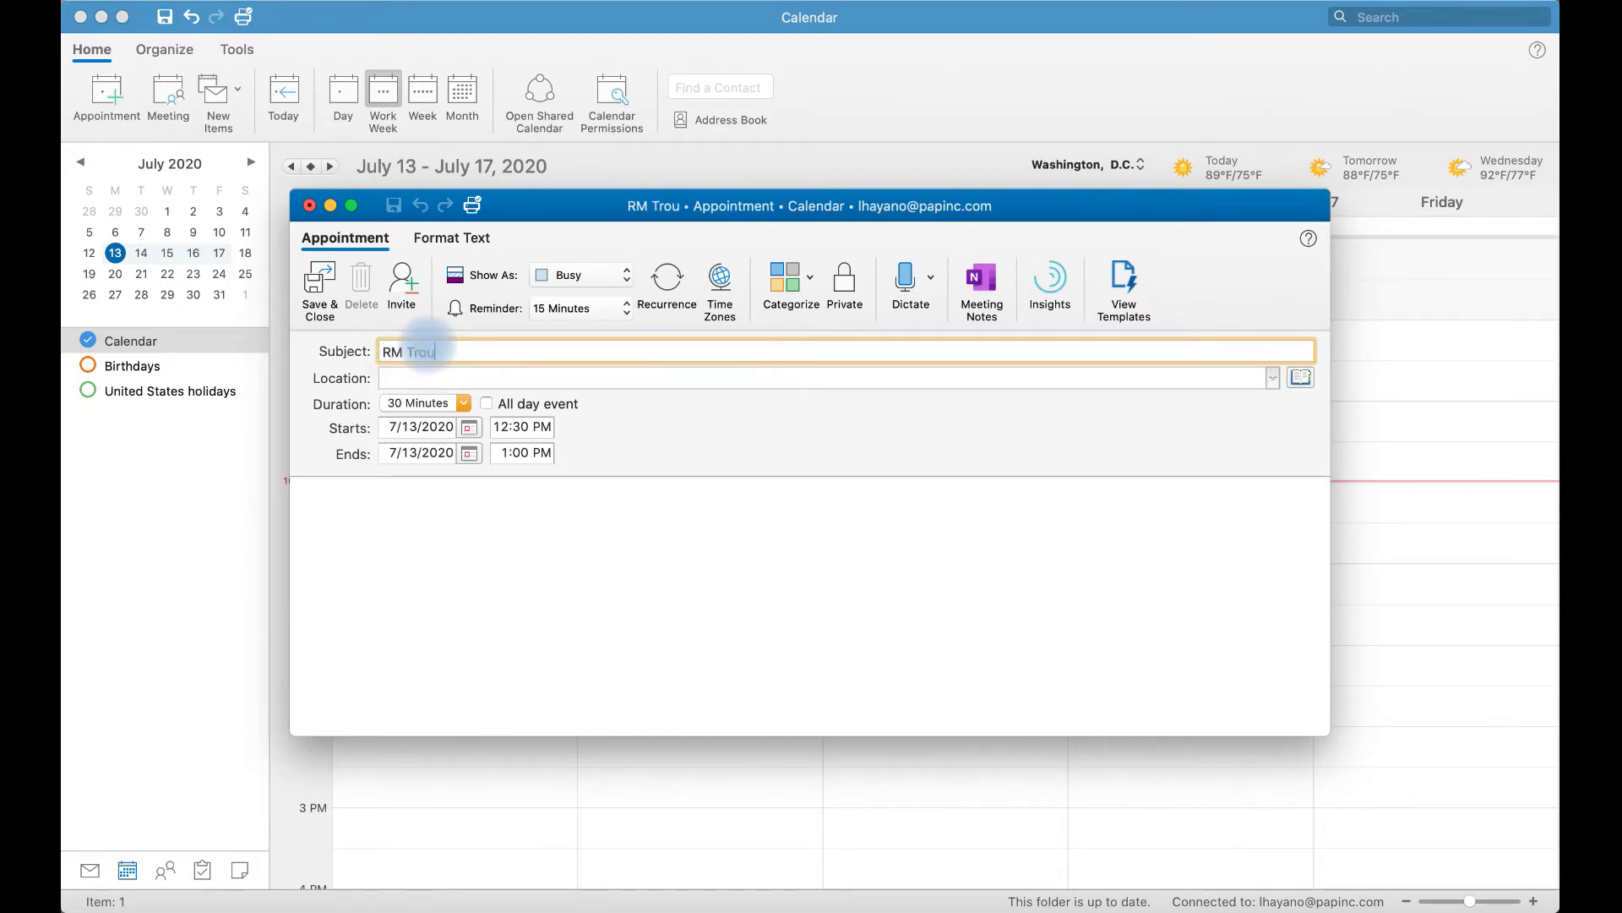
text(bleshooting)
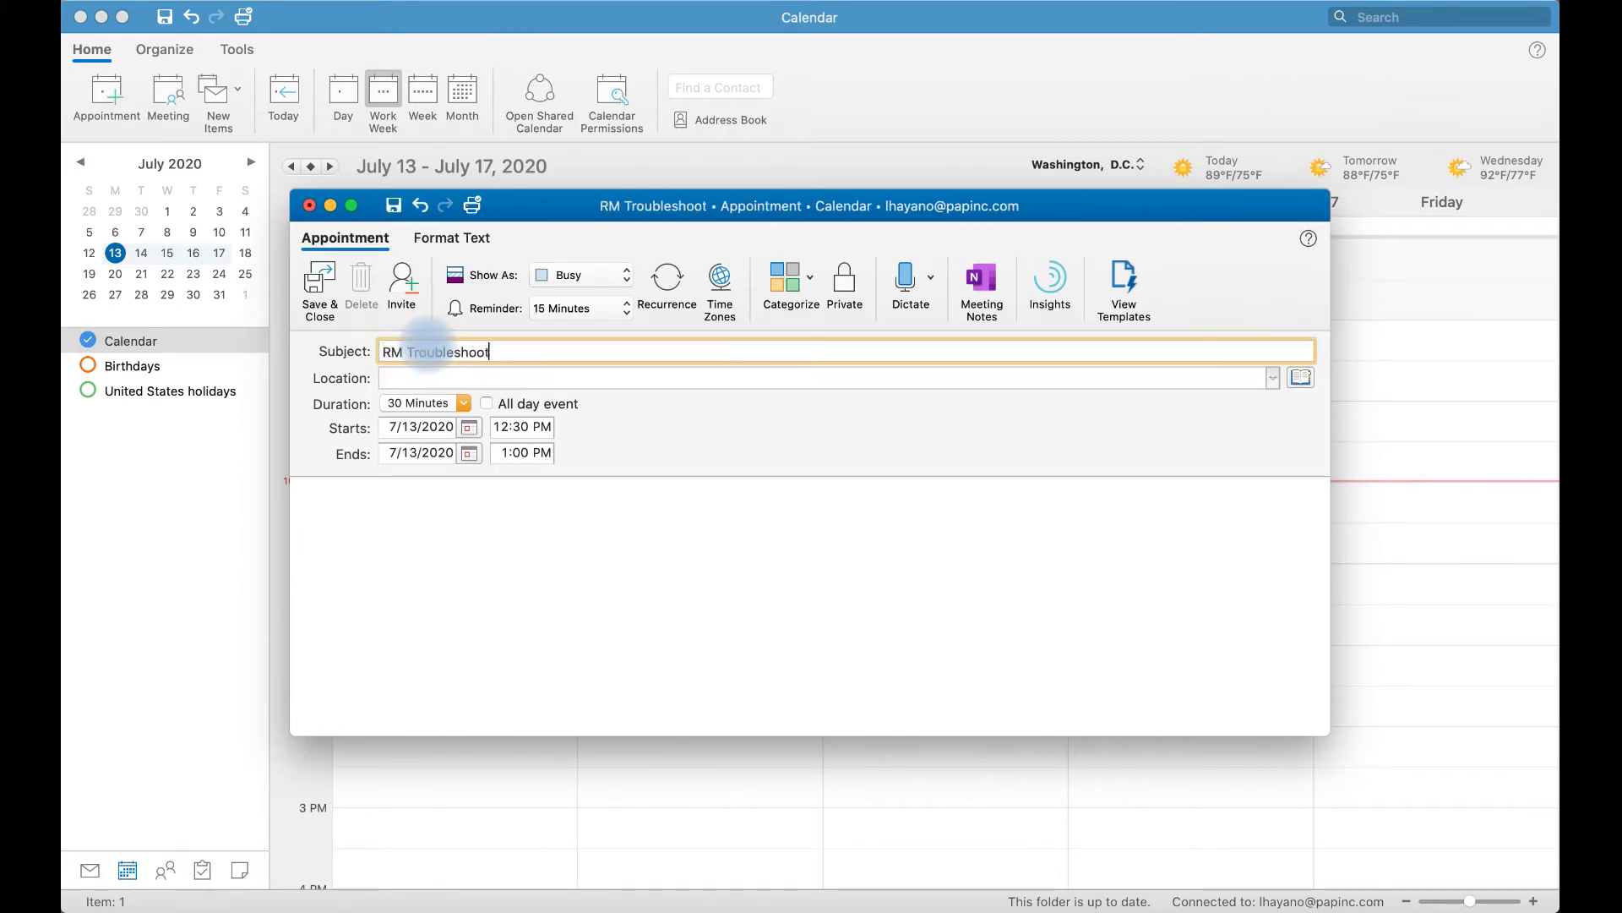
click(398, 550)
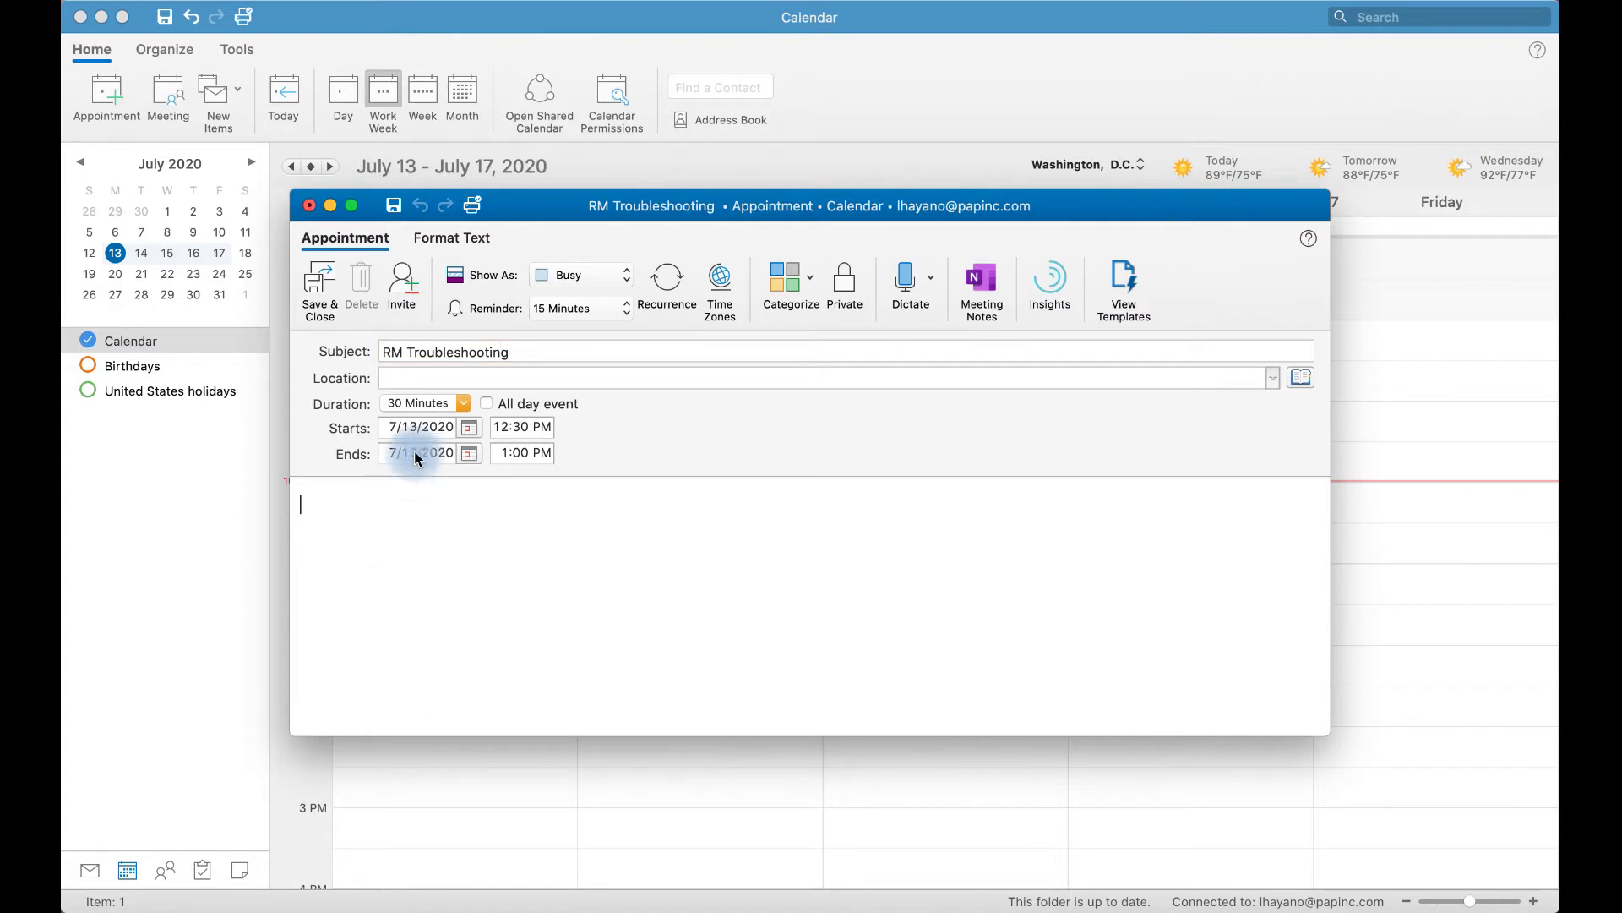
click(317, 290)
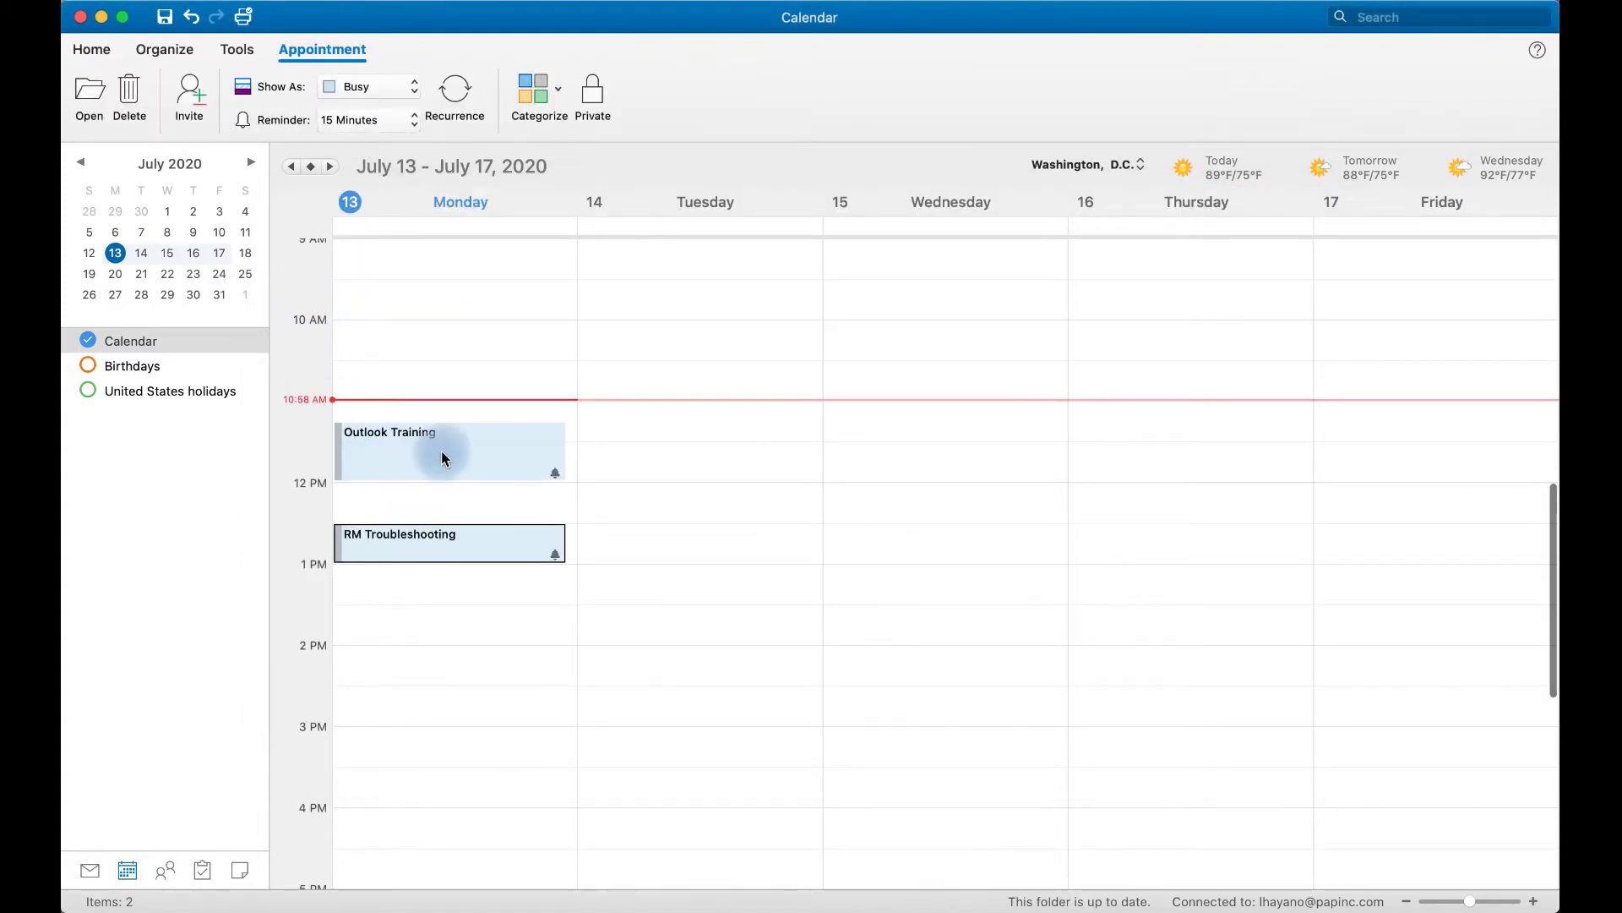
click(542, 457)
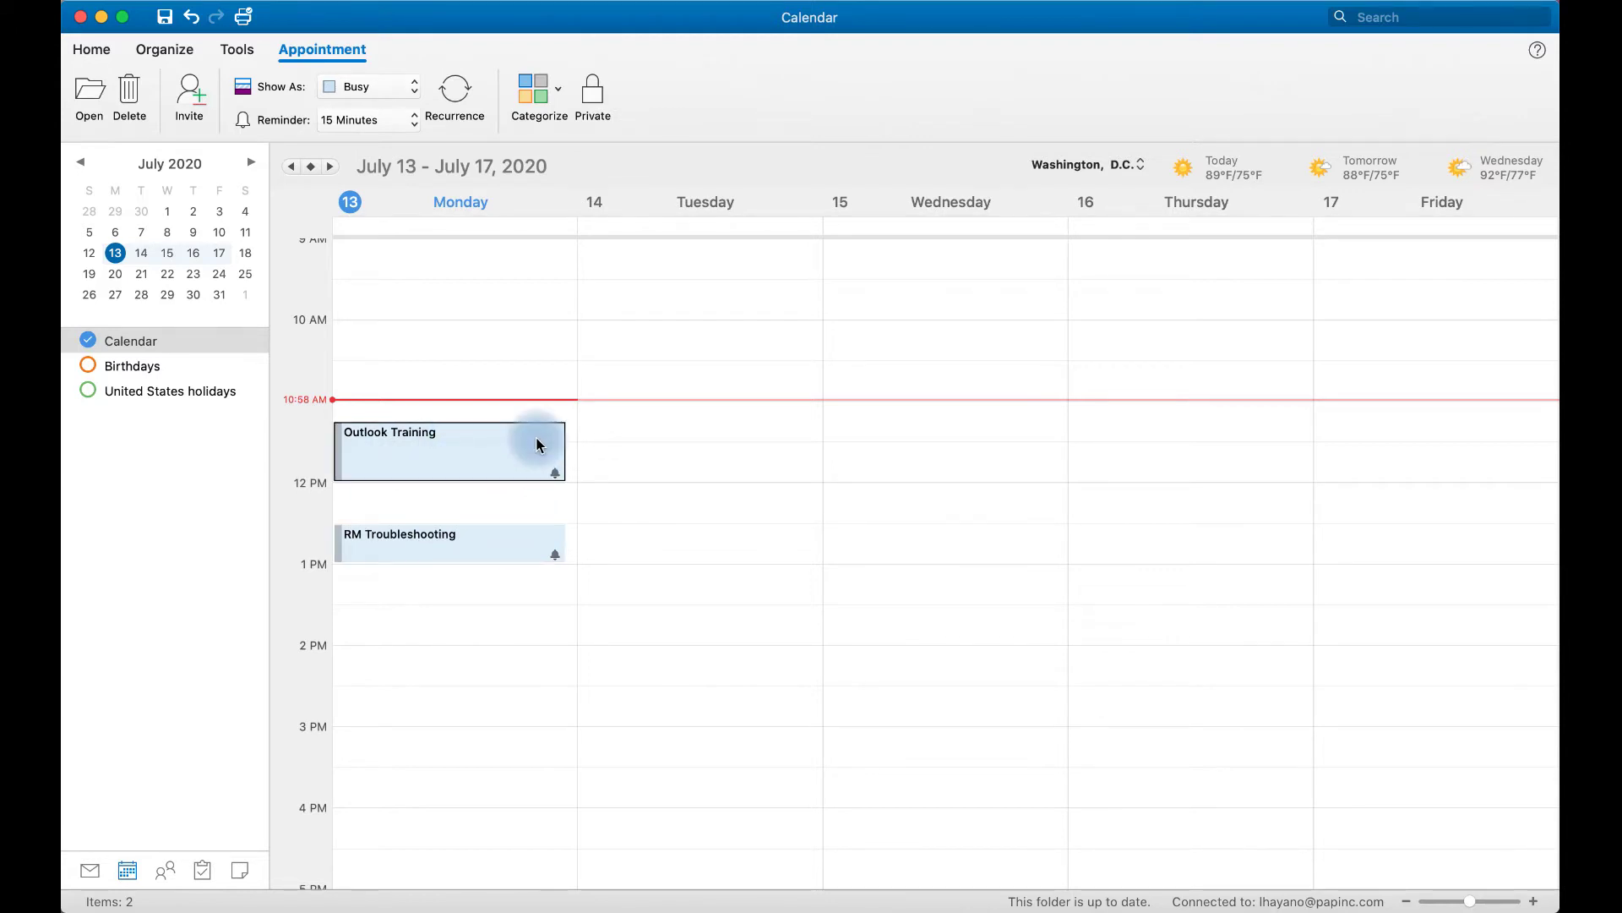
Step: In the category editor, rename the Yellow category to 'RM'
click(538, 85)
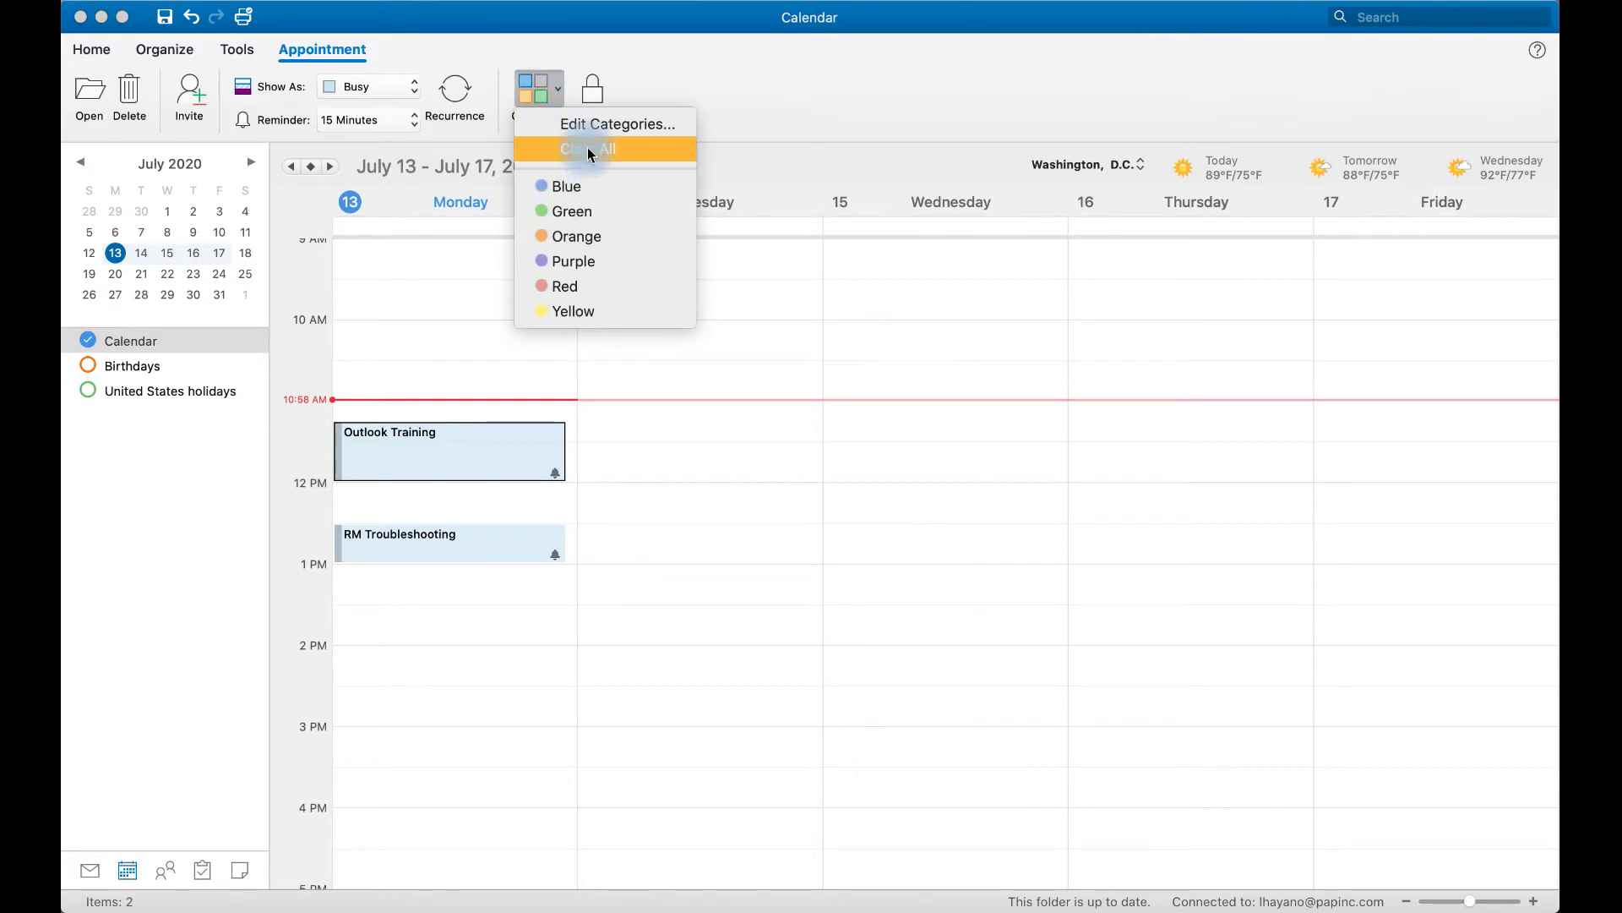
click(605, 127)
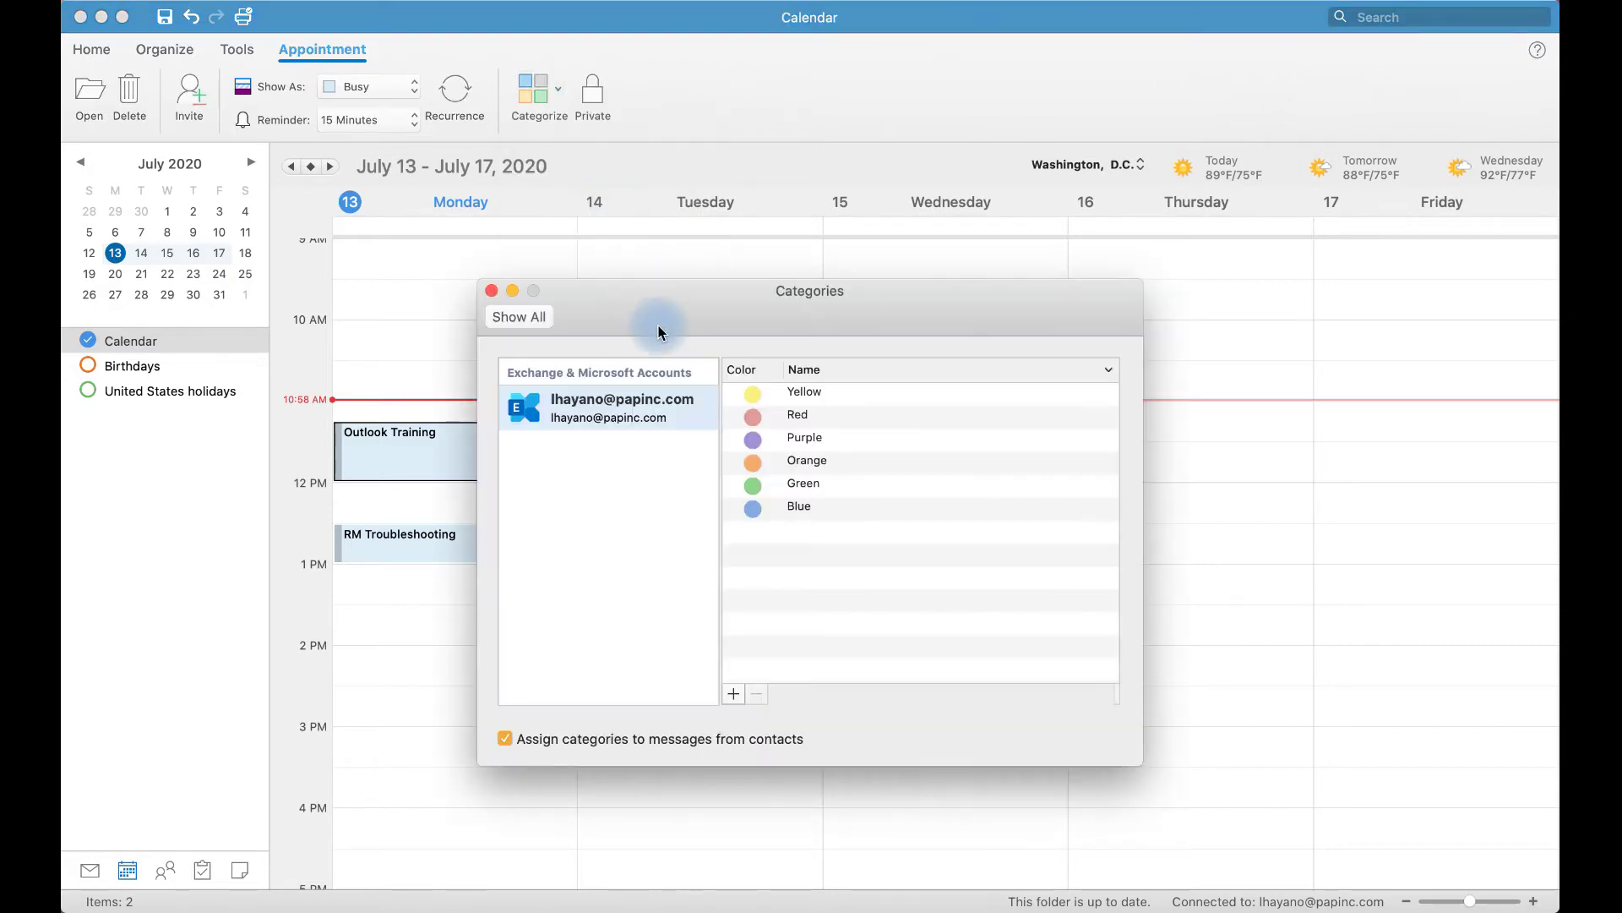
click(806, 394)
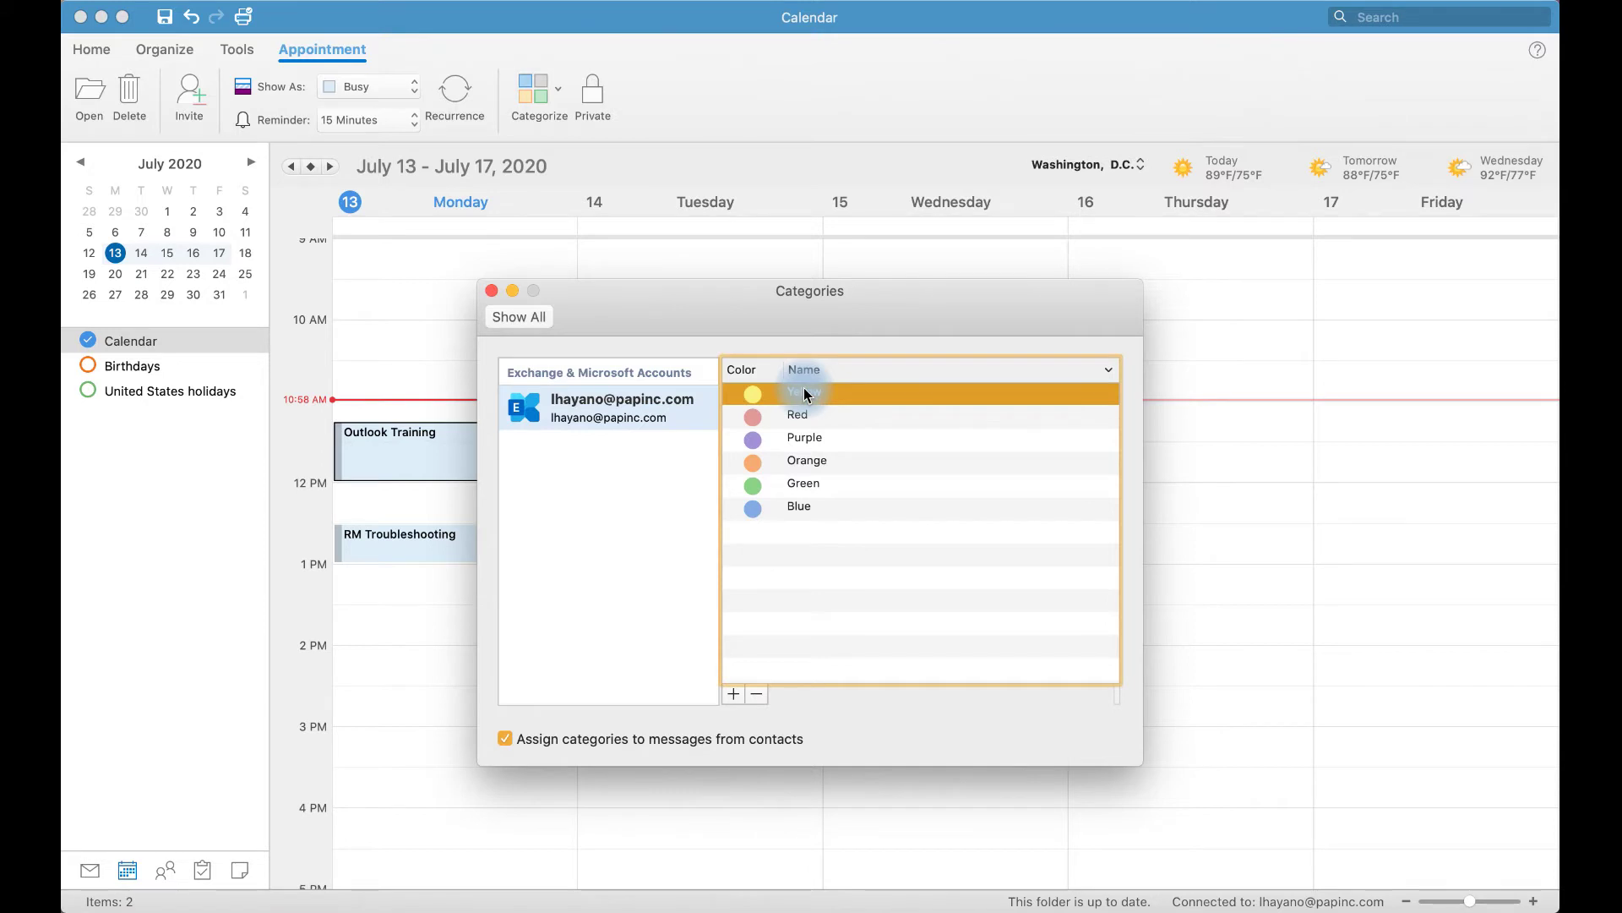
click(803, 390)
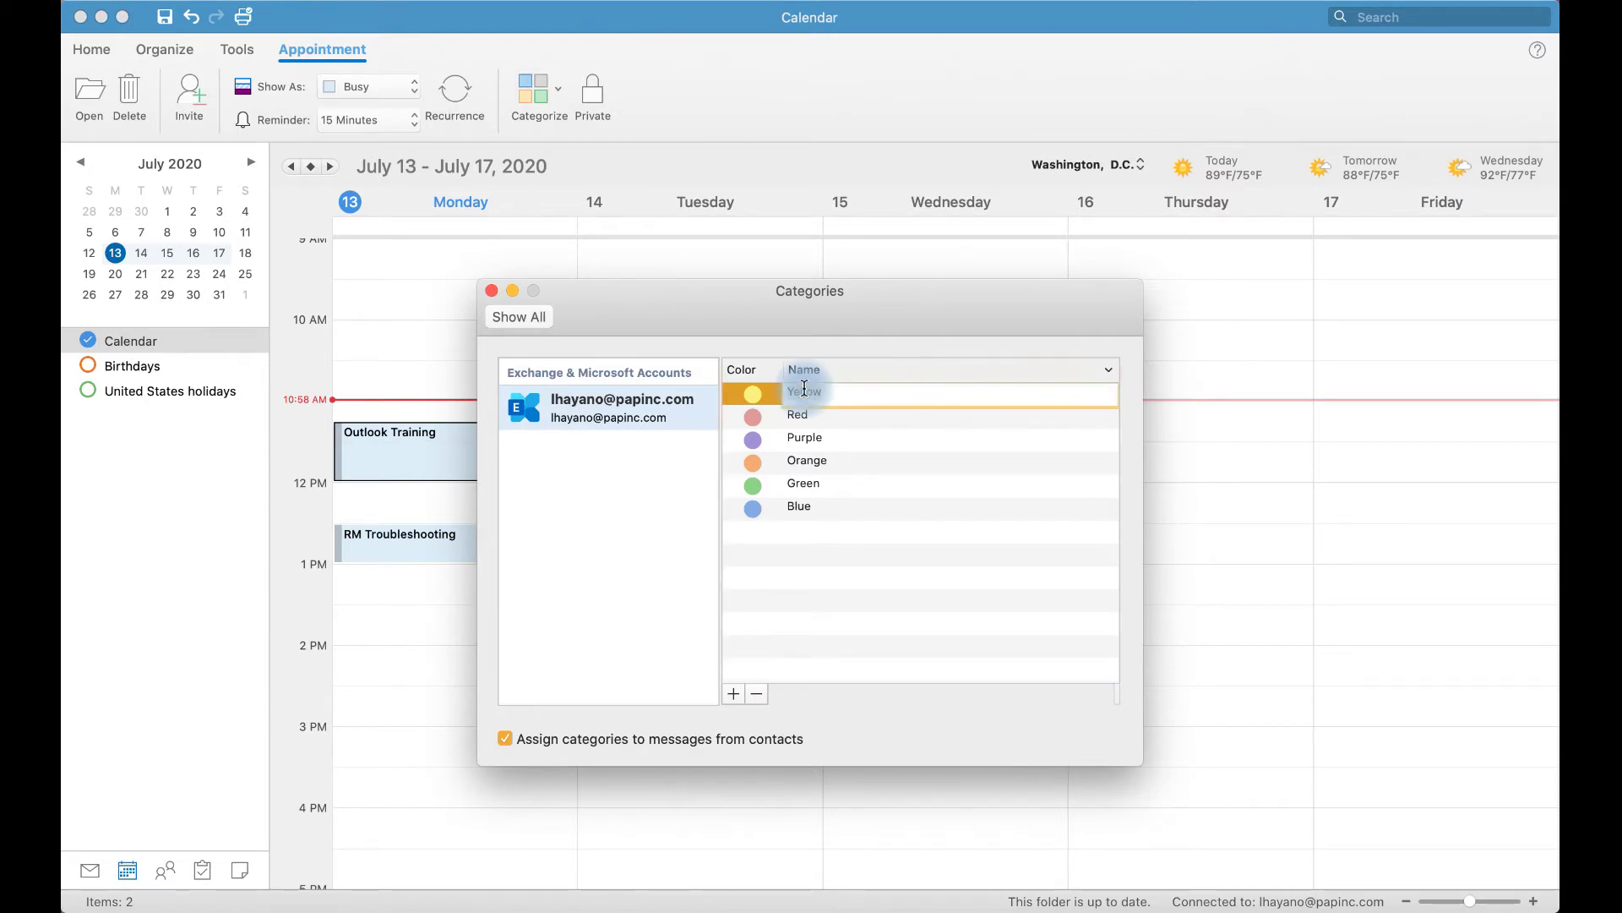
text(RM)
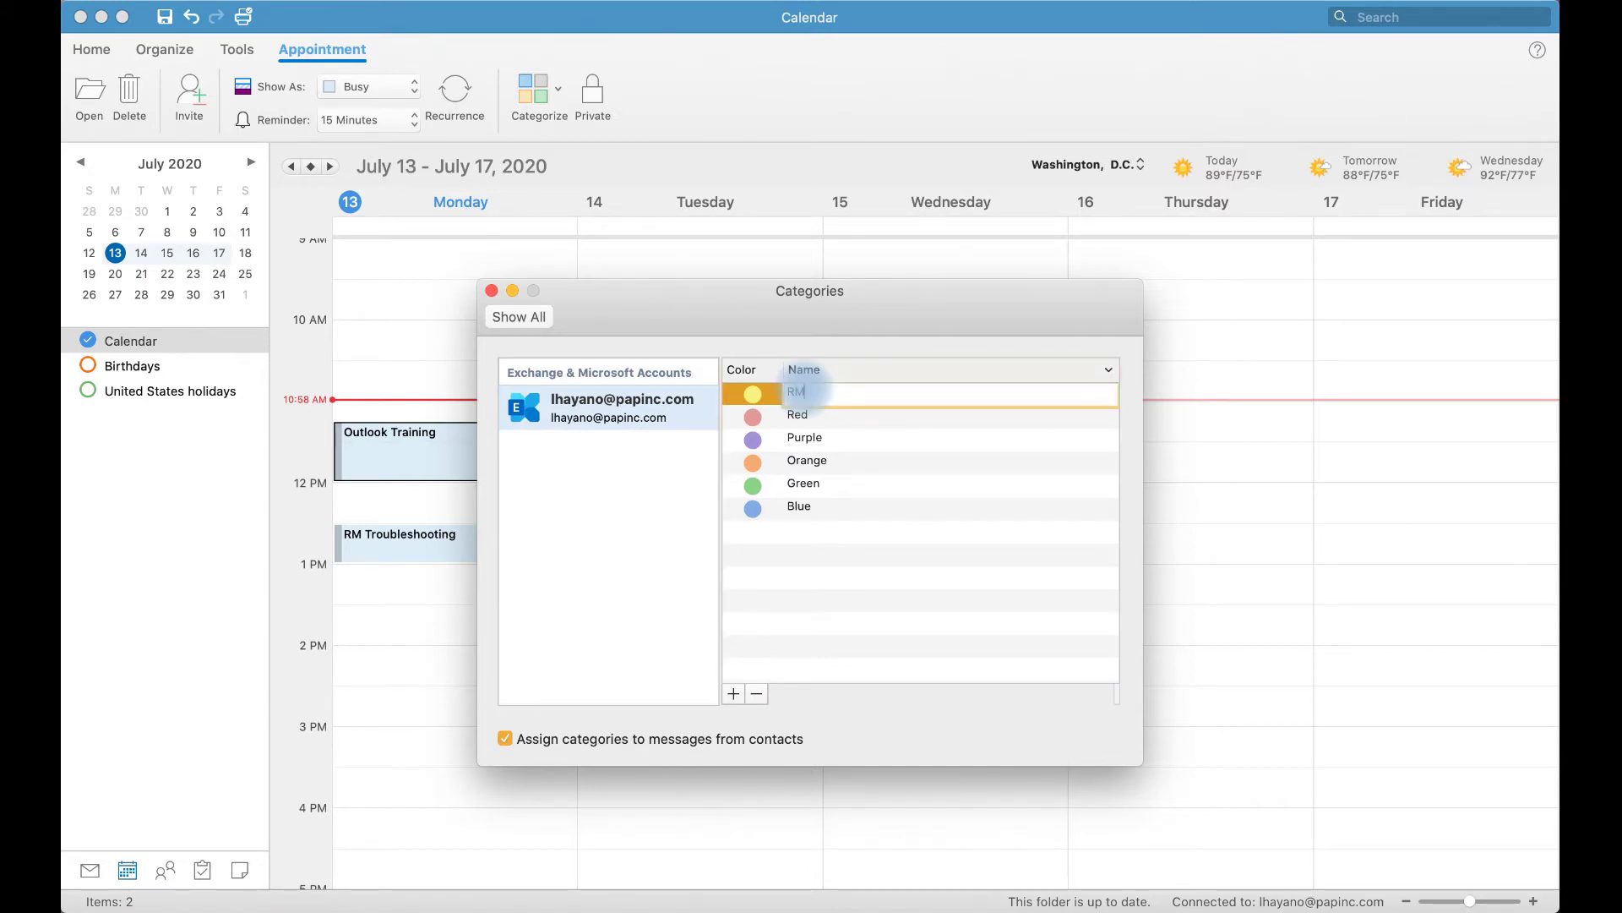
Step: Rename the Red category to 'Training' and close the Categories window
click(815, 422)
click(800, 416)
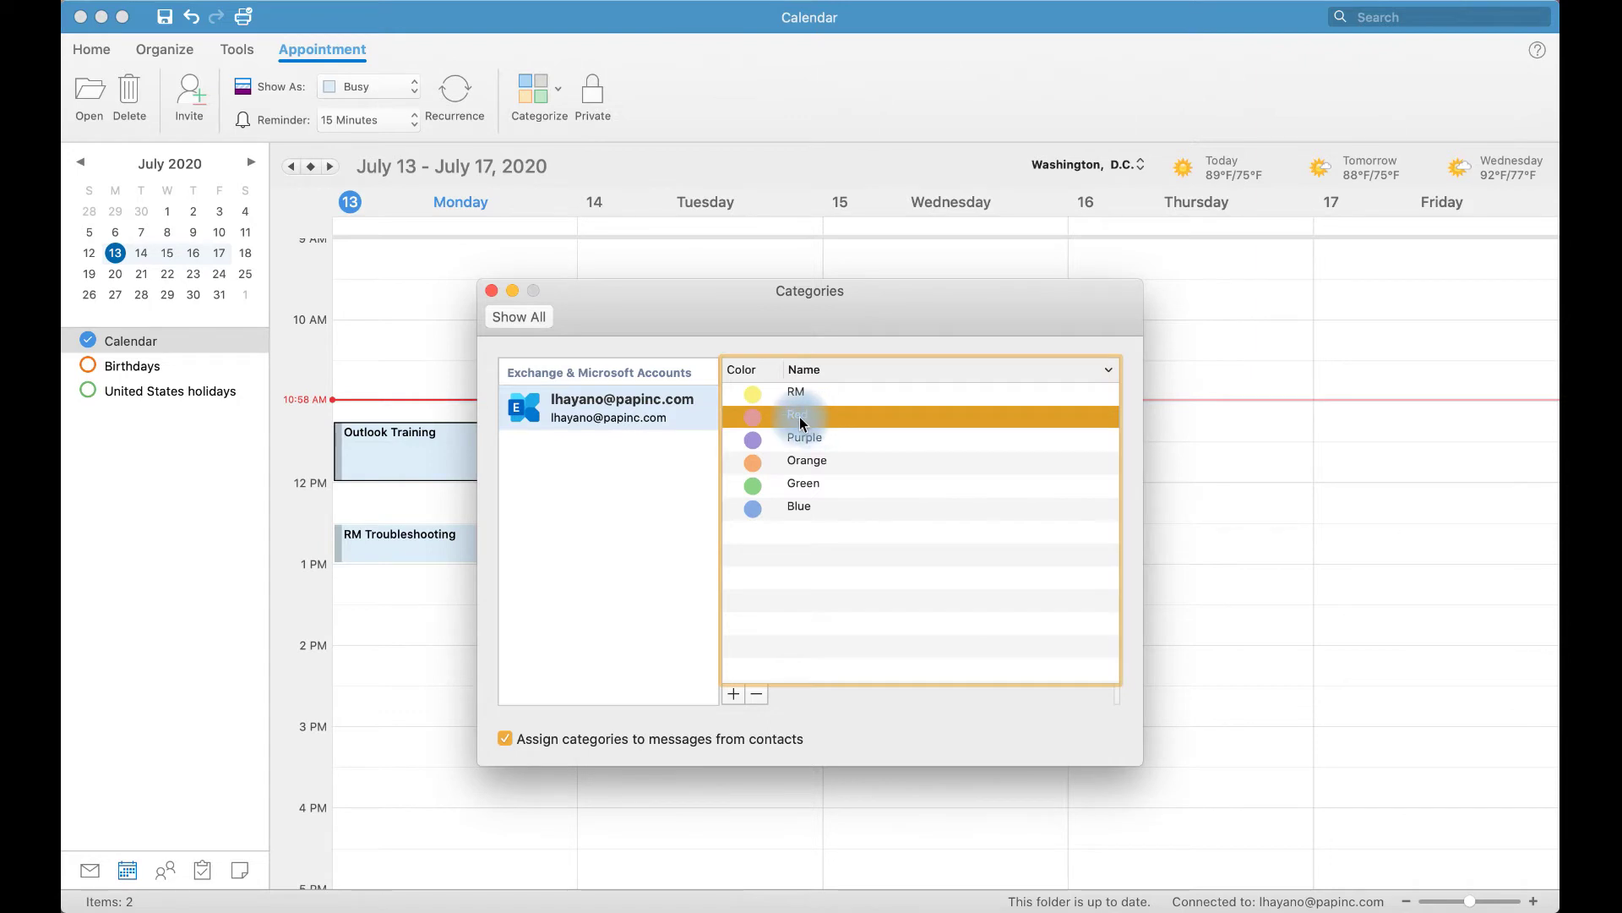
text(T)
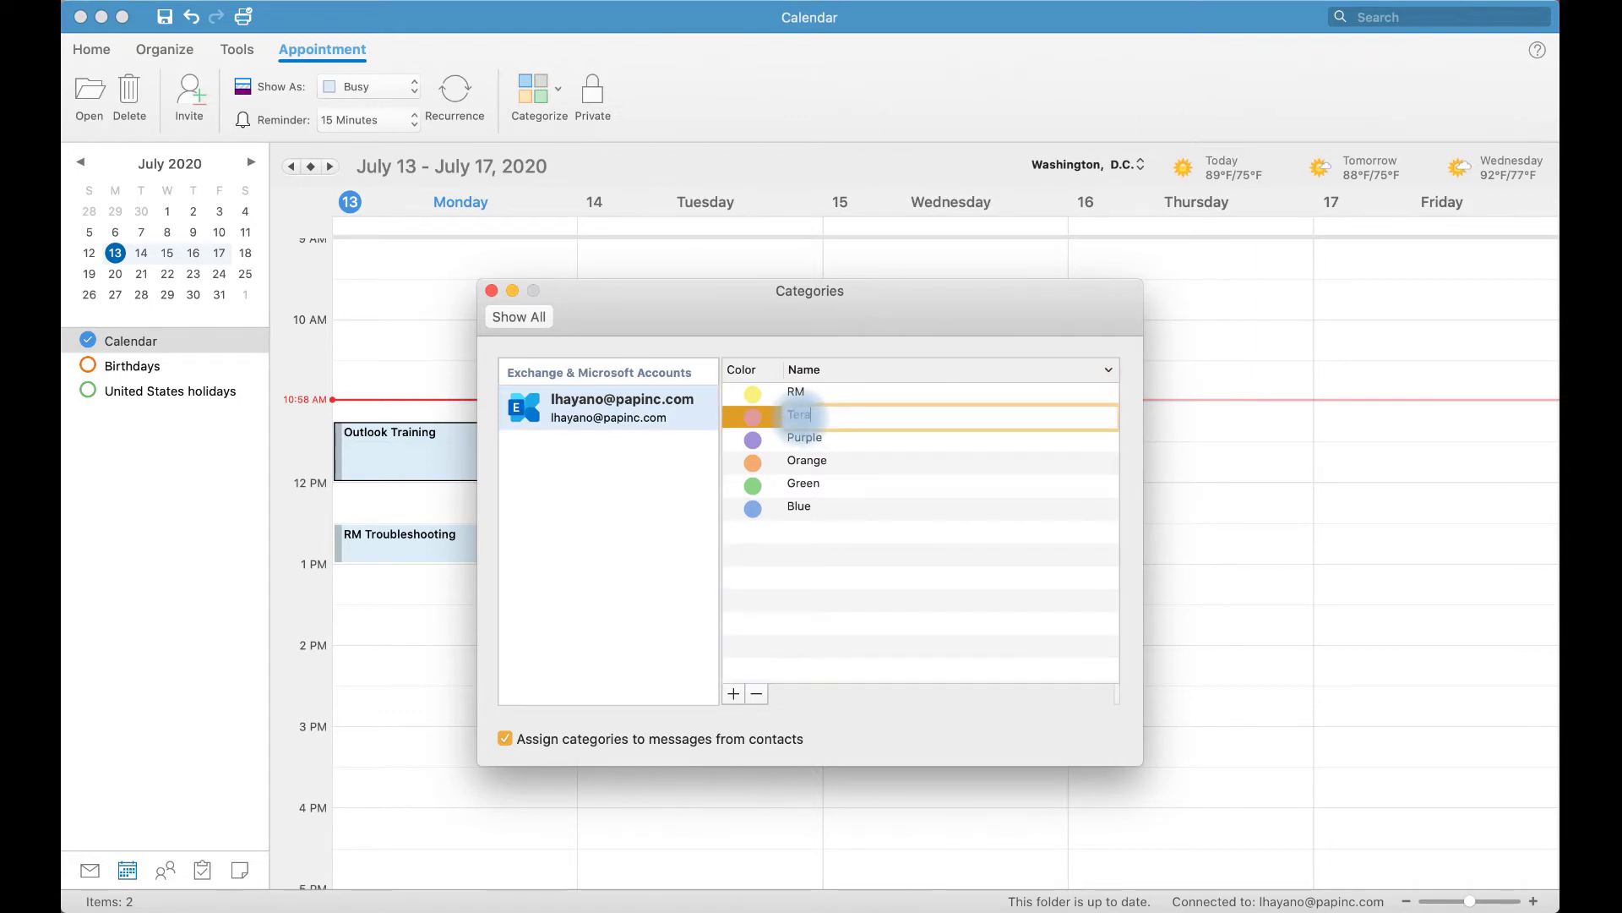
text(raining)
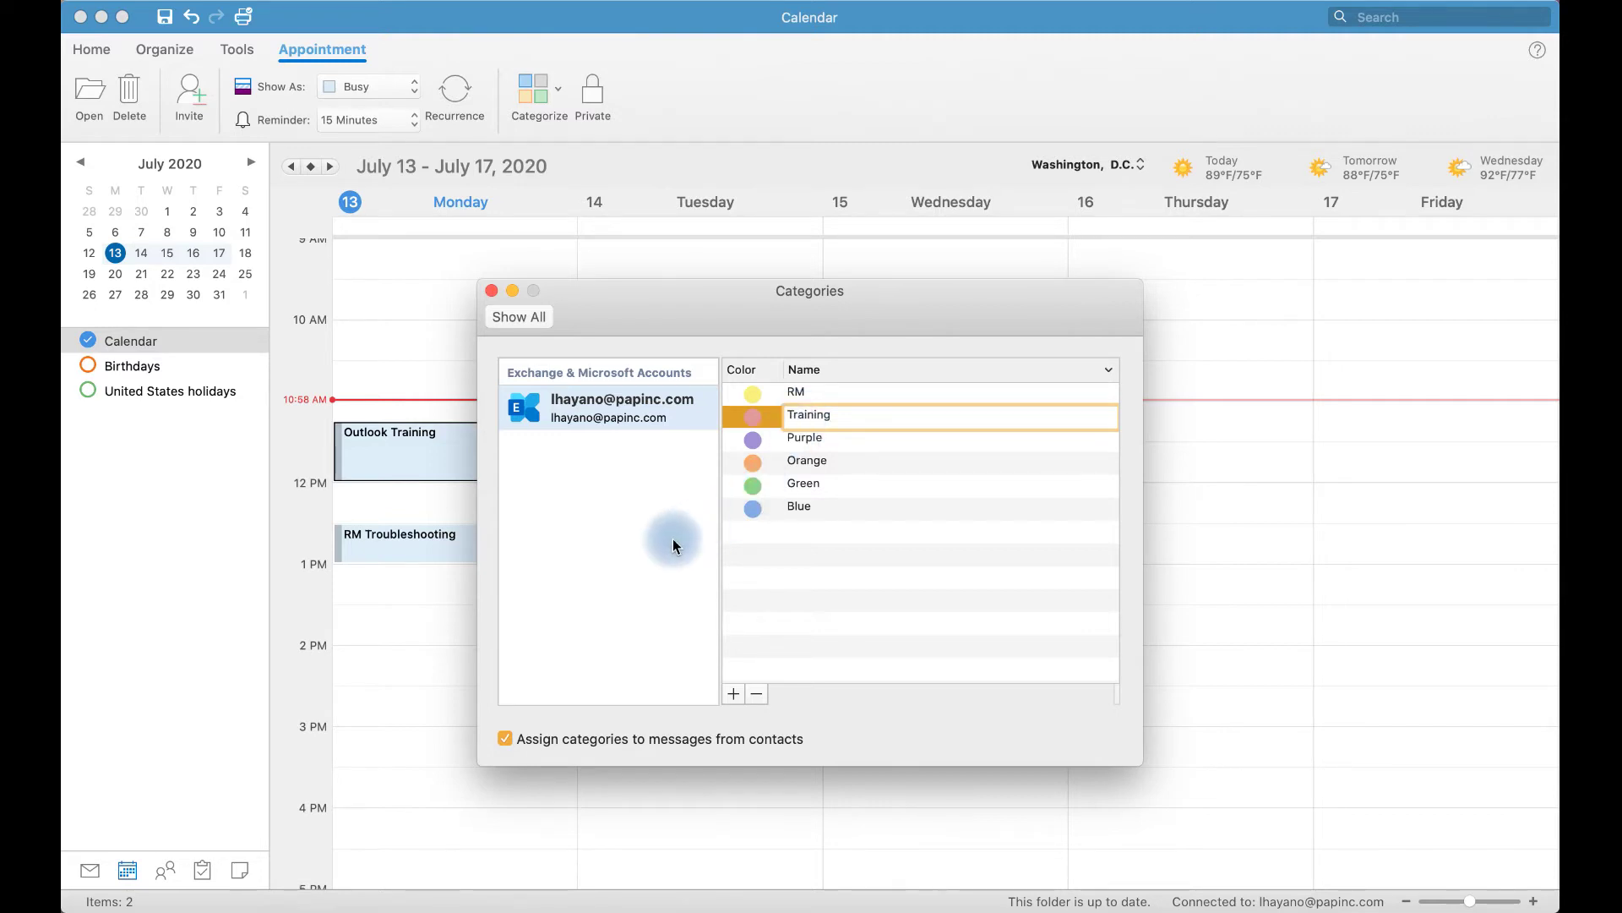
click(670, 536)
click(491, 291)
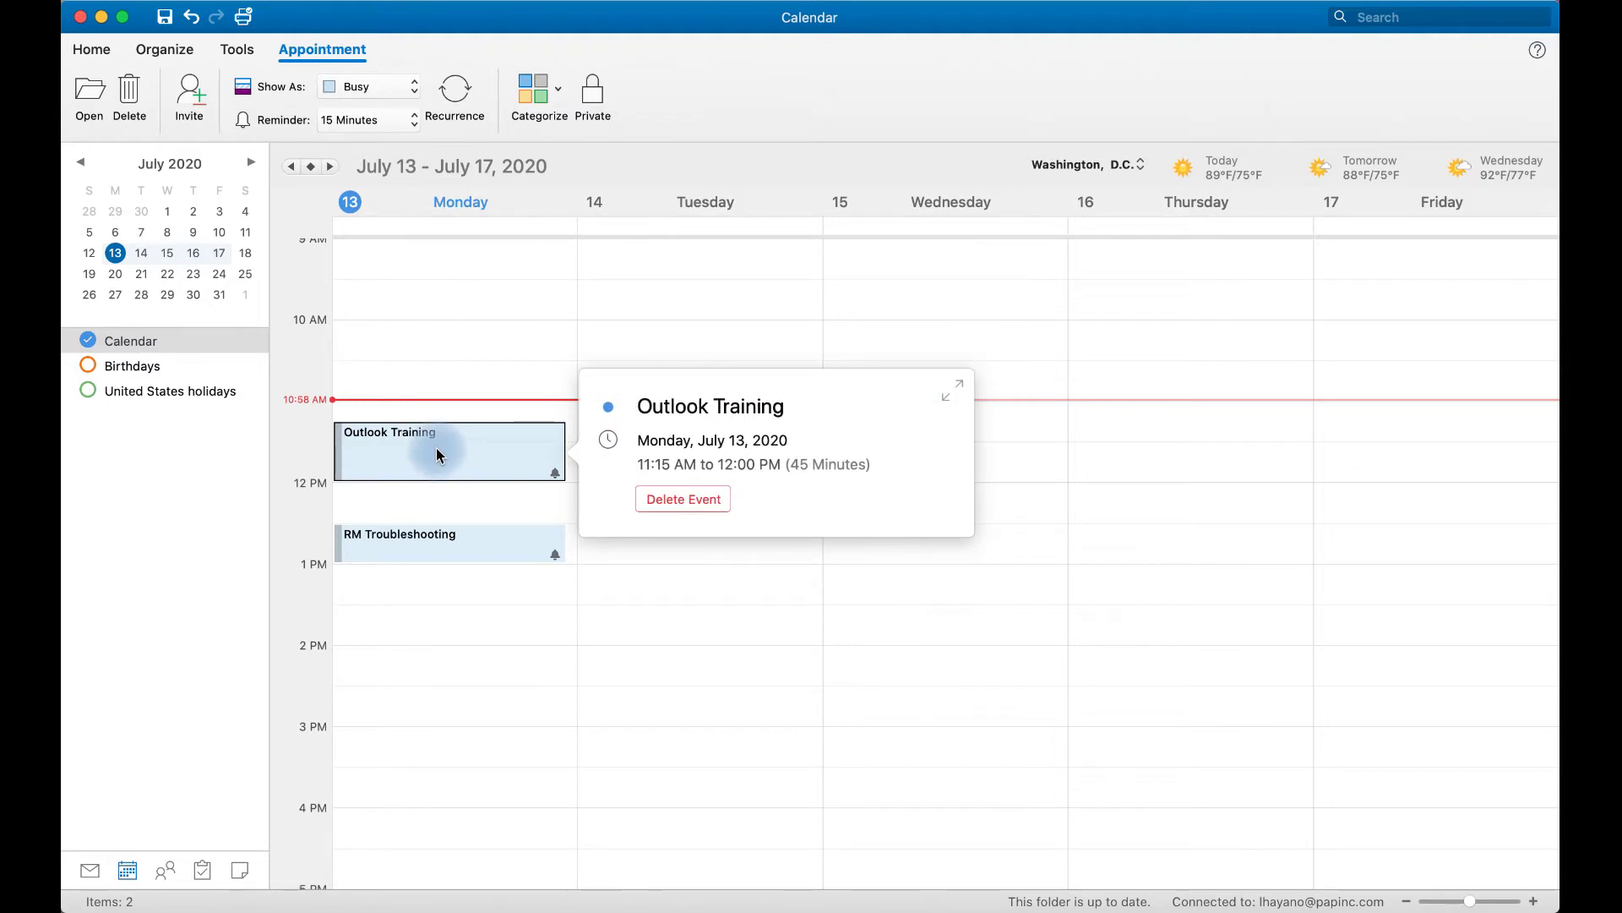
Step: Assign red Training to Outlook Training and yellow RM to RM Troubleshooting
click(523, 83)
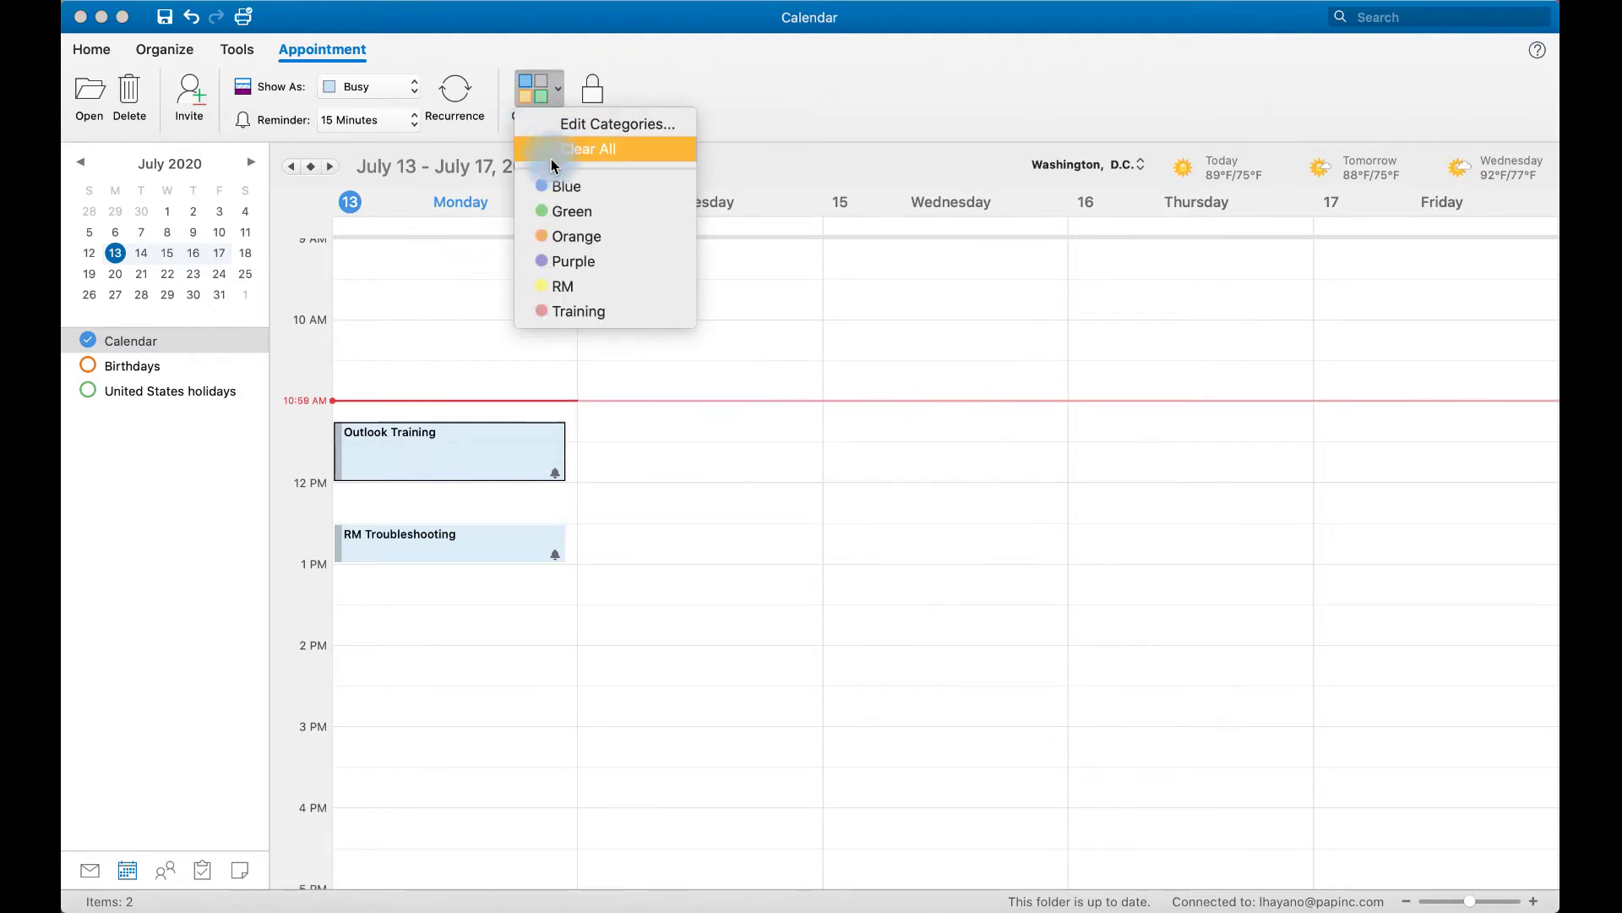
click(551, 310)
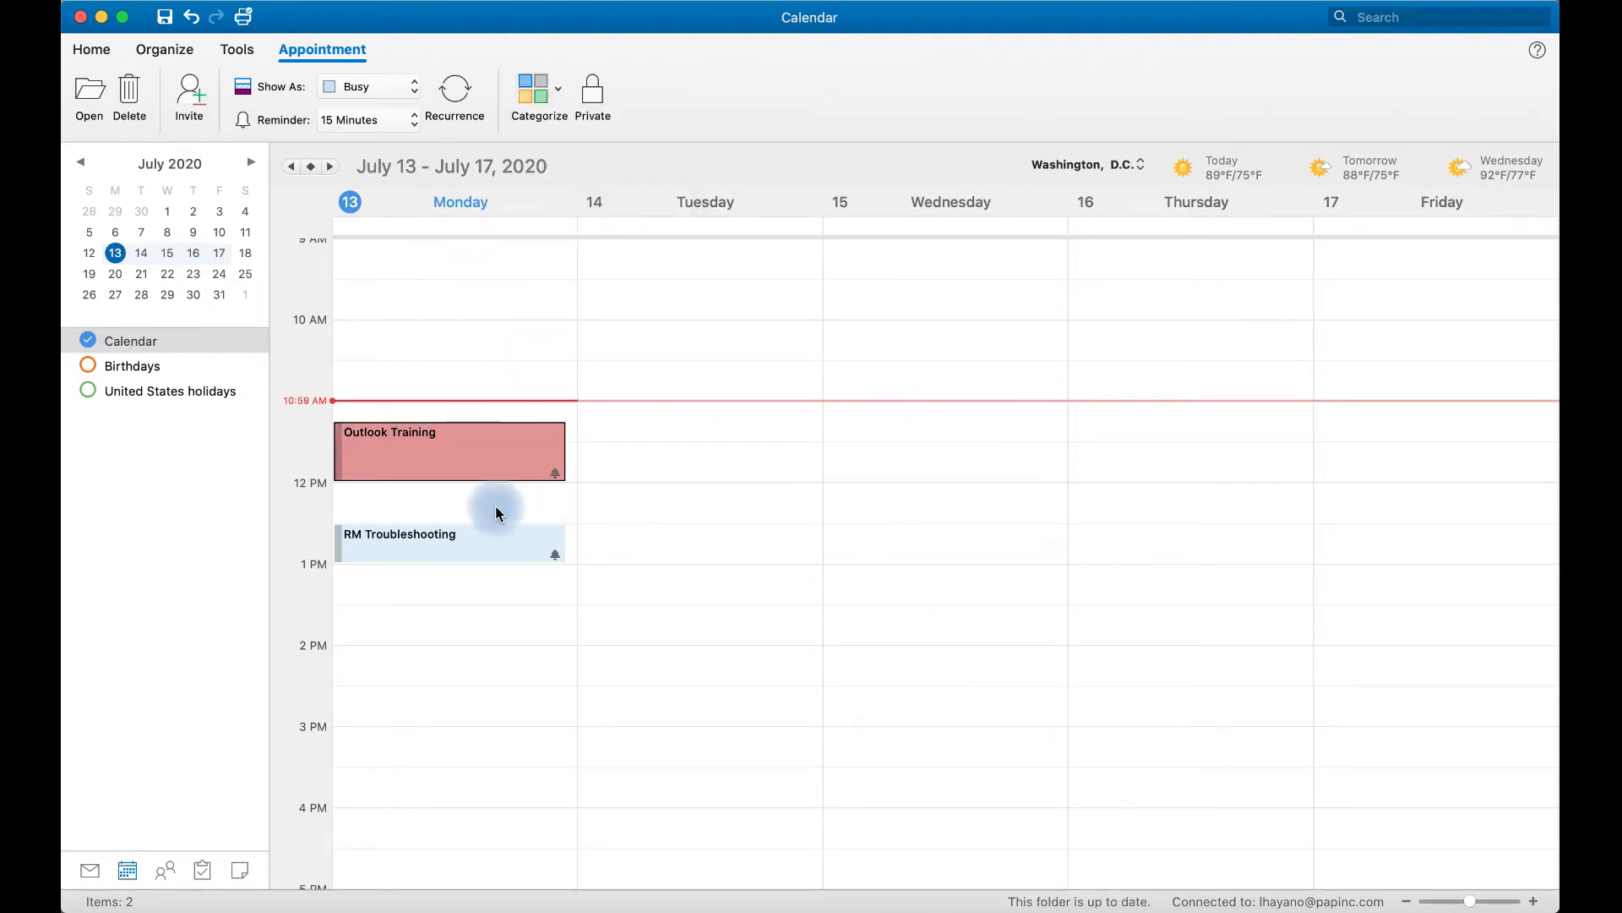
click(474, 547)
click(539, 88)
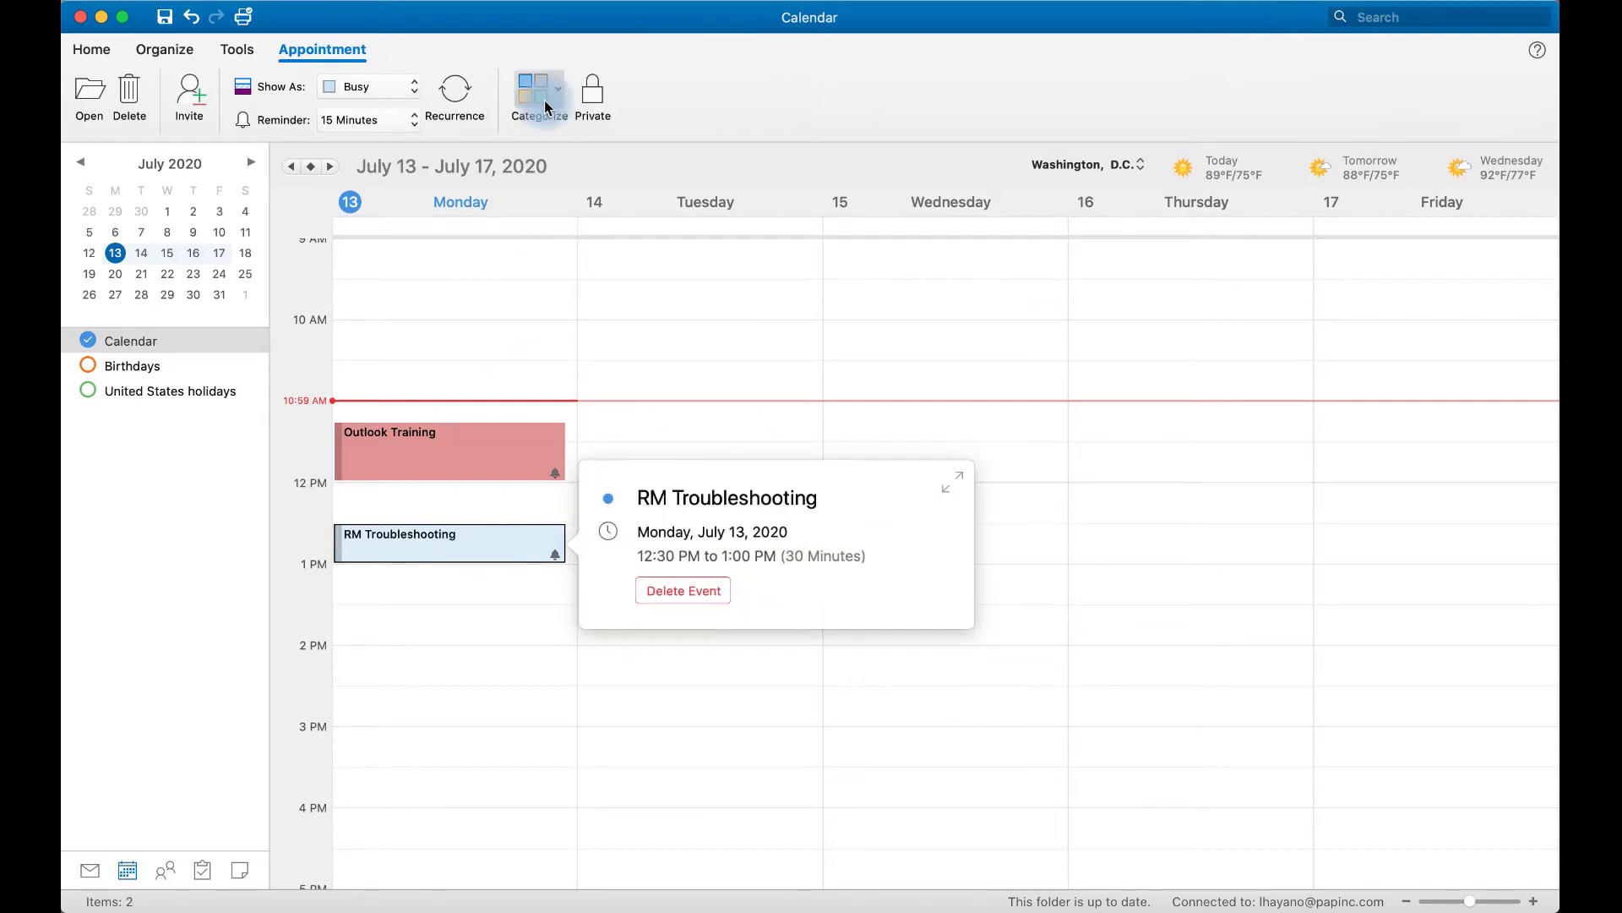
click(580, 292)
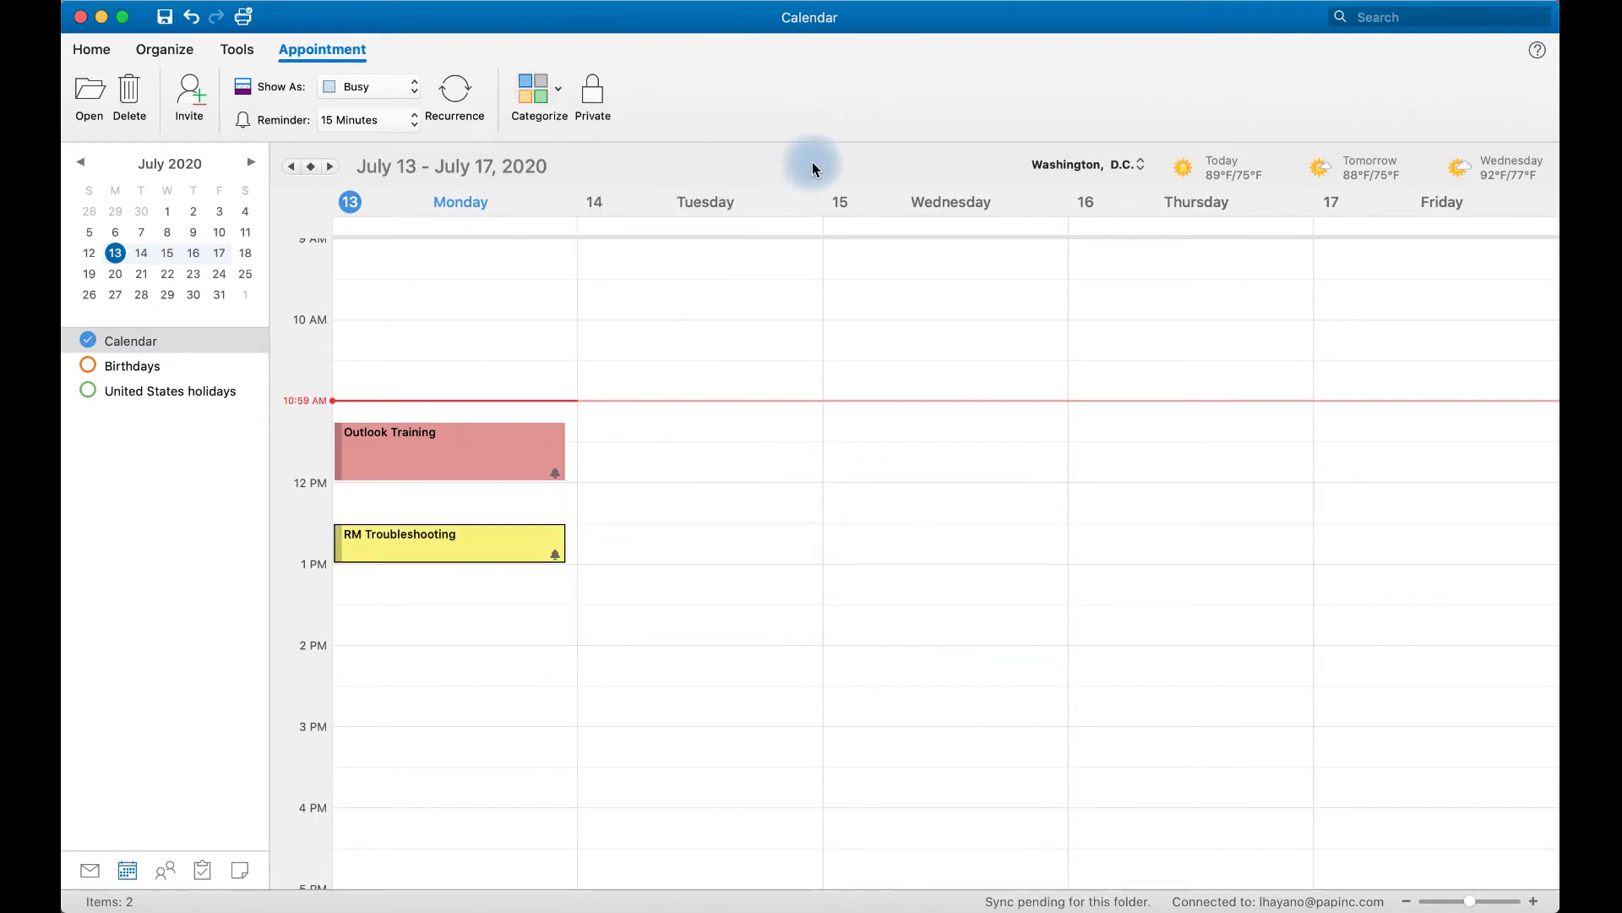
click(510, 505)
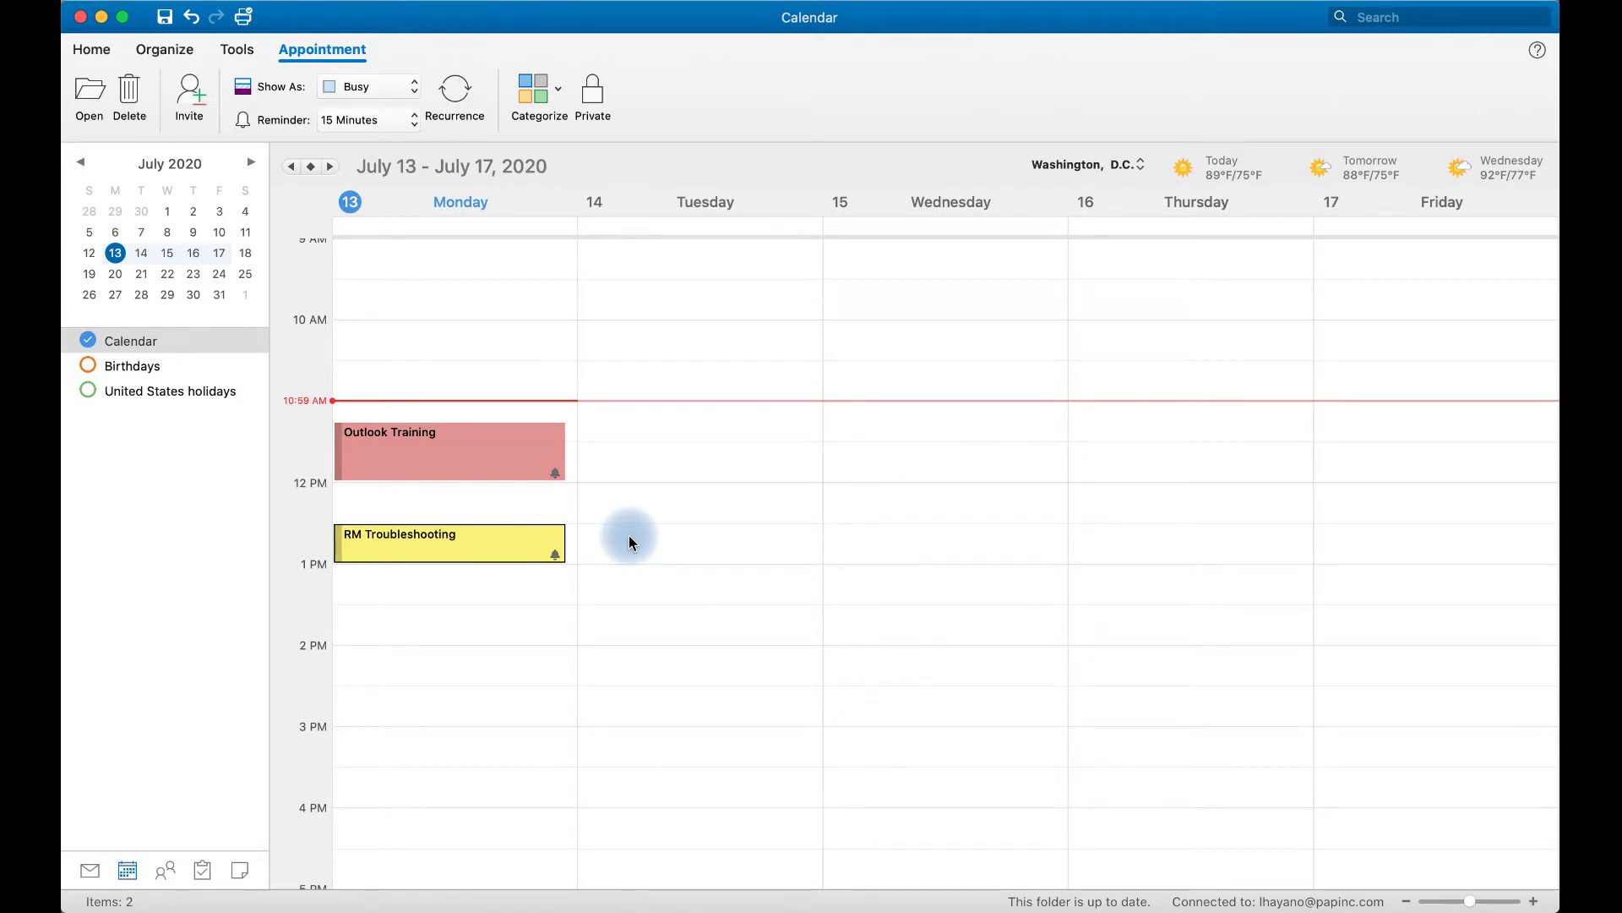
click(168, 52)
Step: Start a new meeting invitation addressed to the contact suggested for 'ab'
click(91, 53)
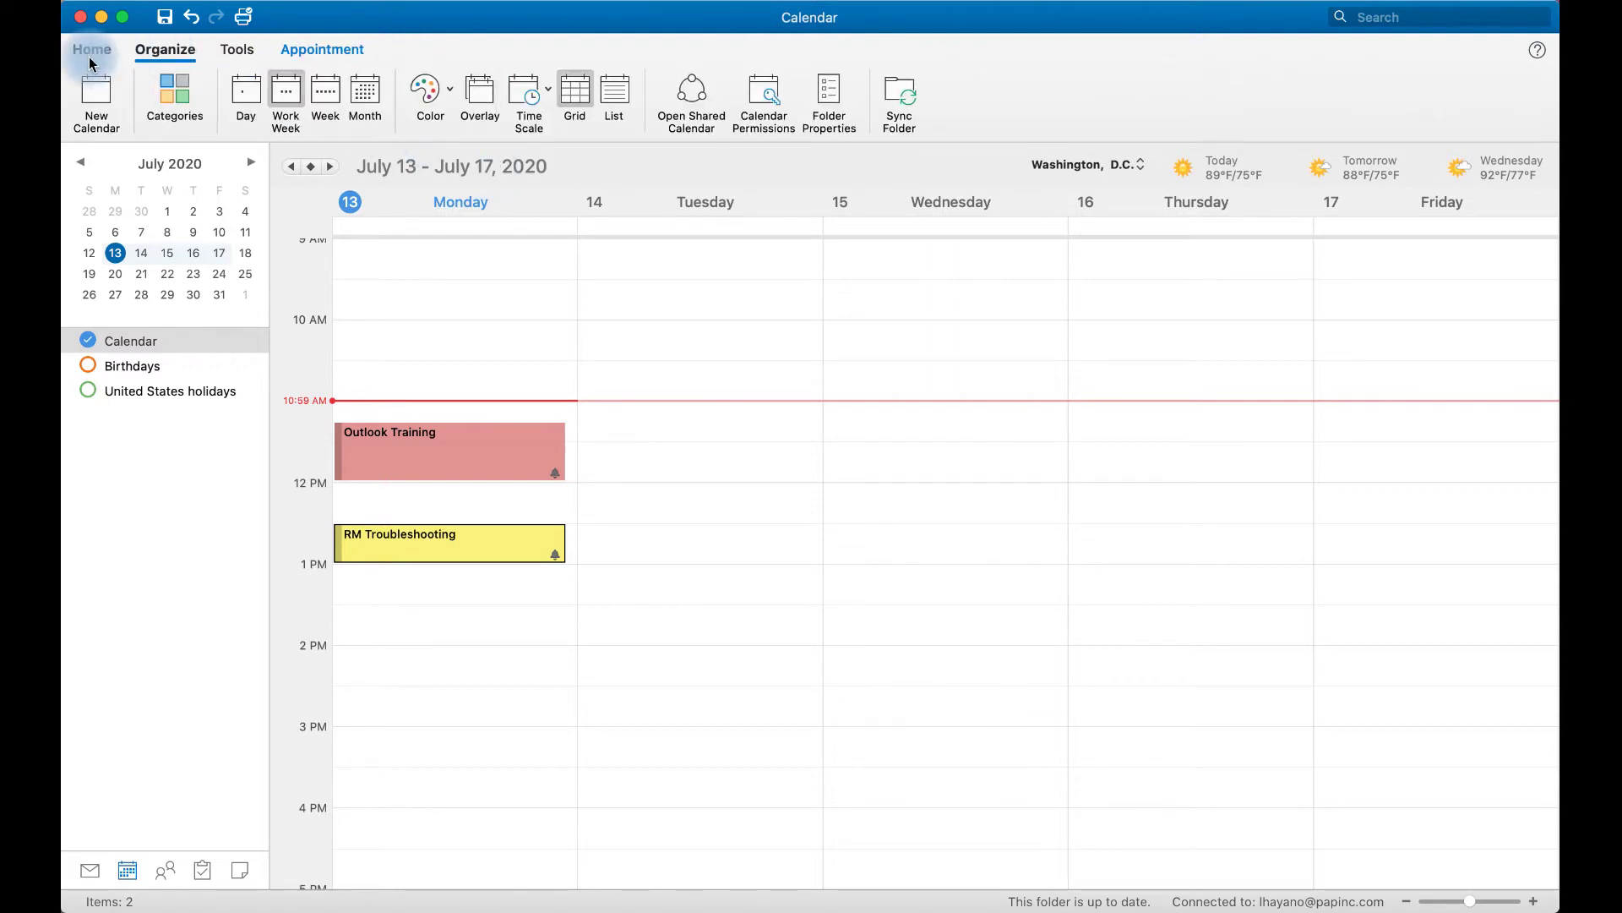
click(91, 57)
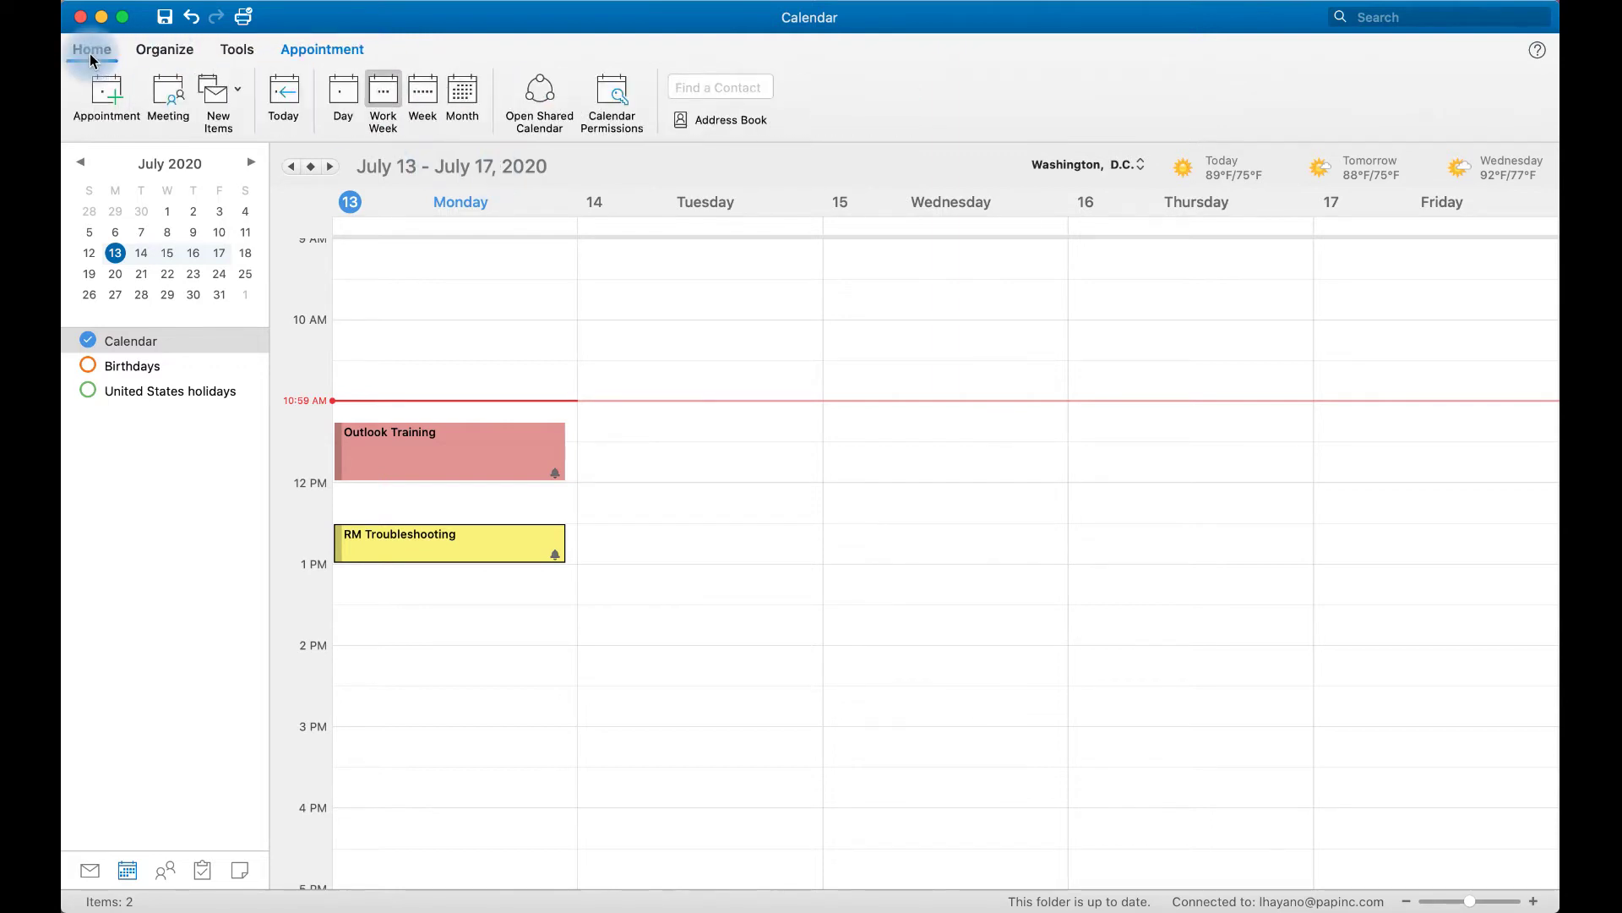
click(163, 85)
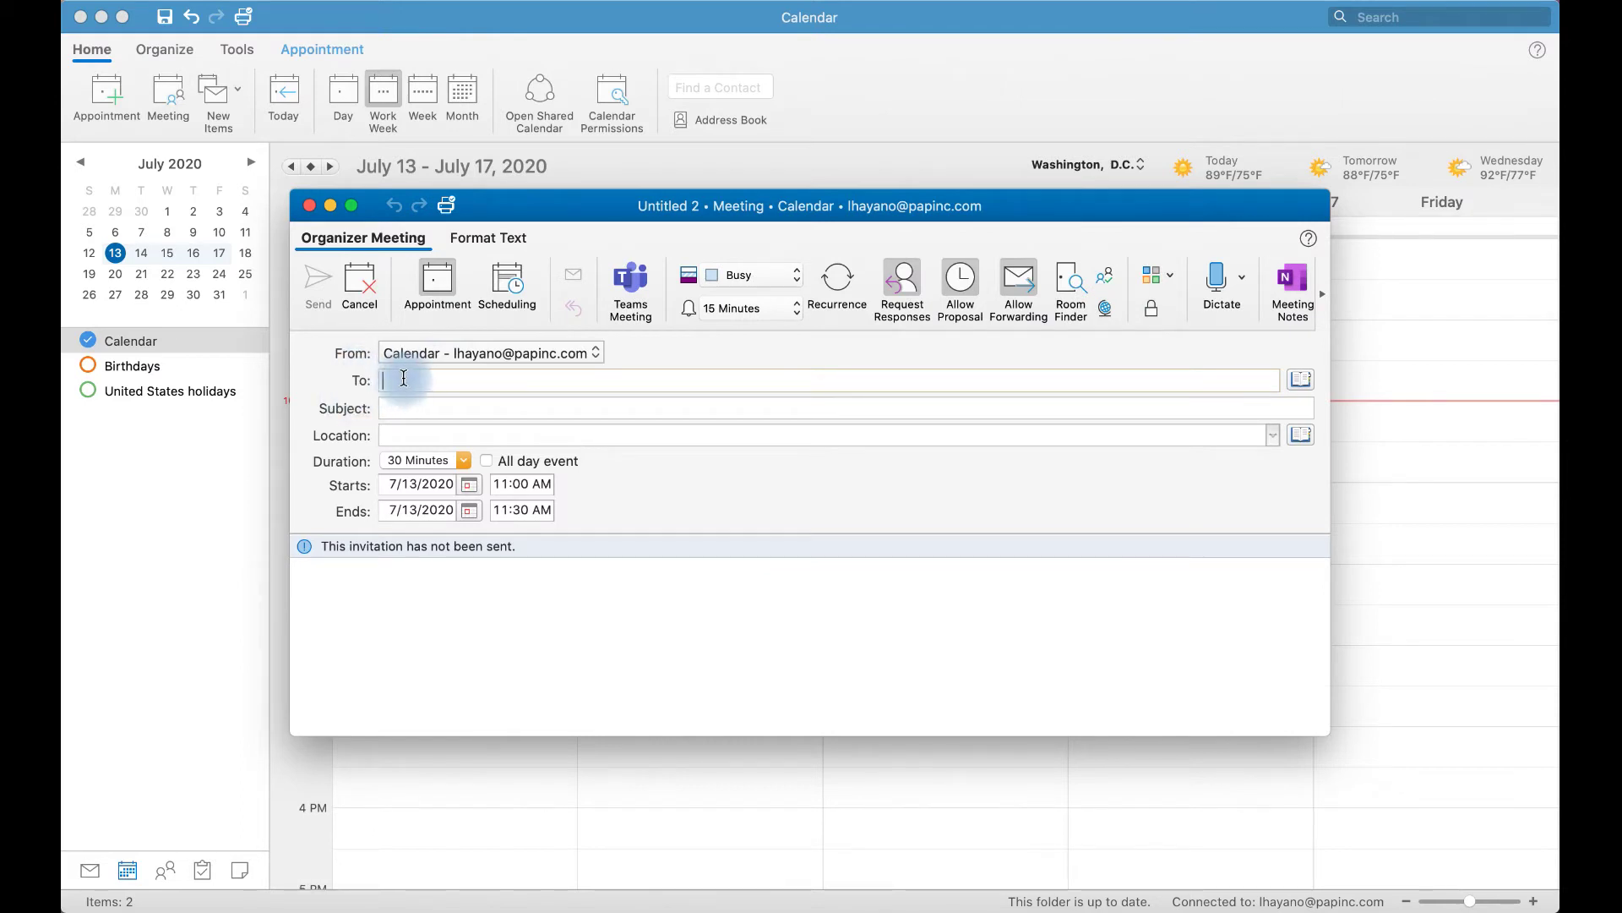
text(ab)
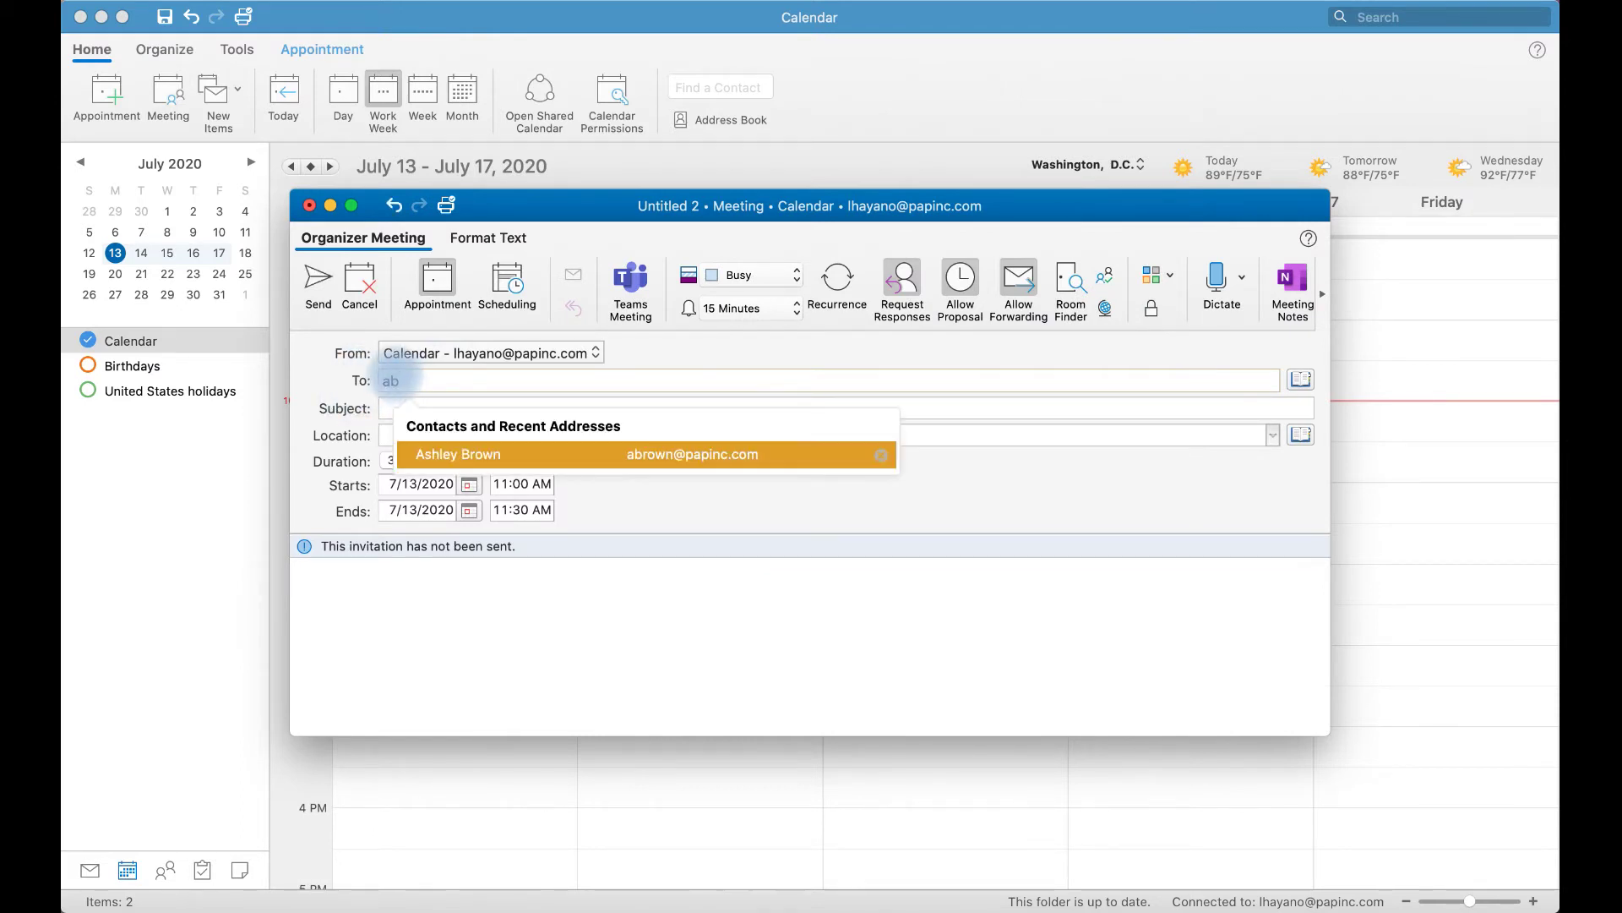
click(425, 452)
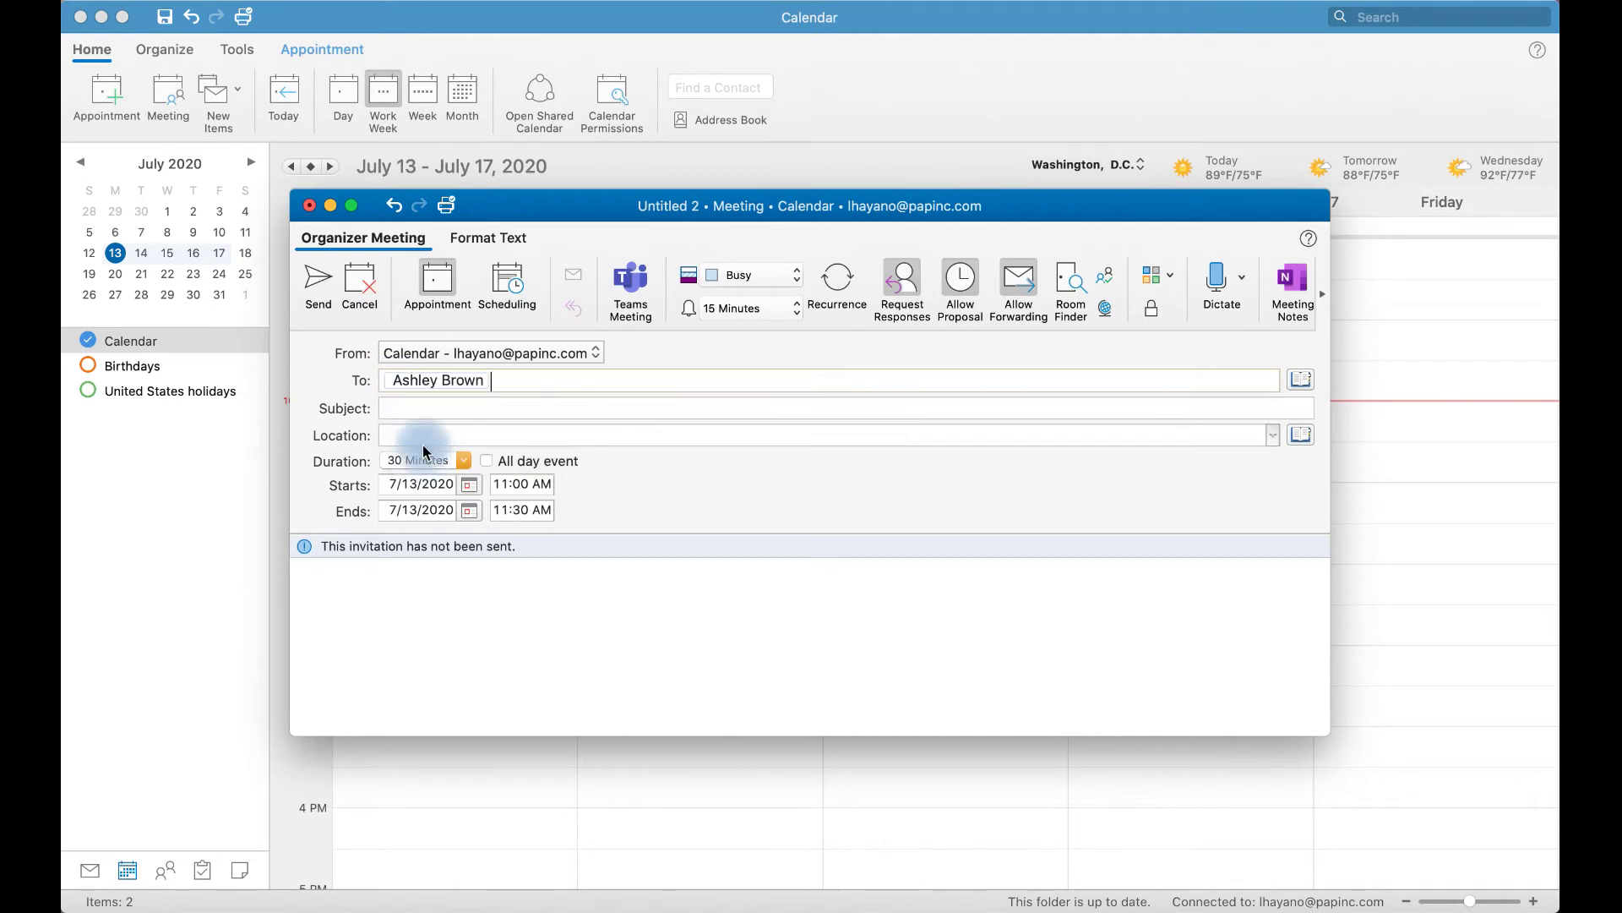
click(391, 408)
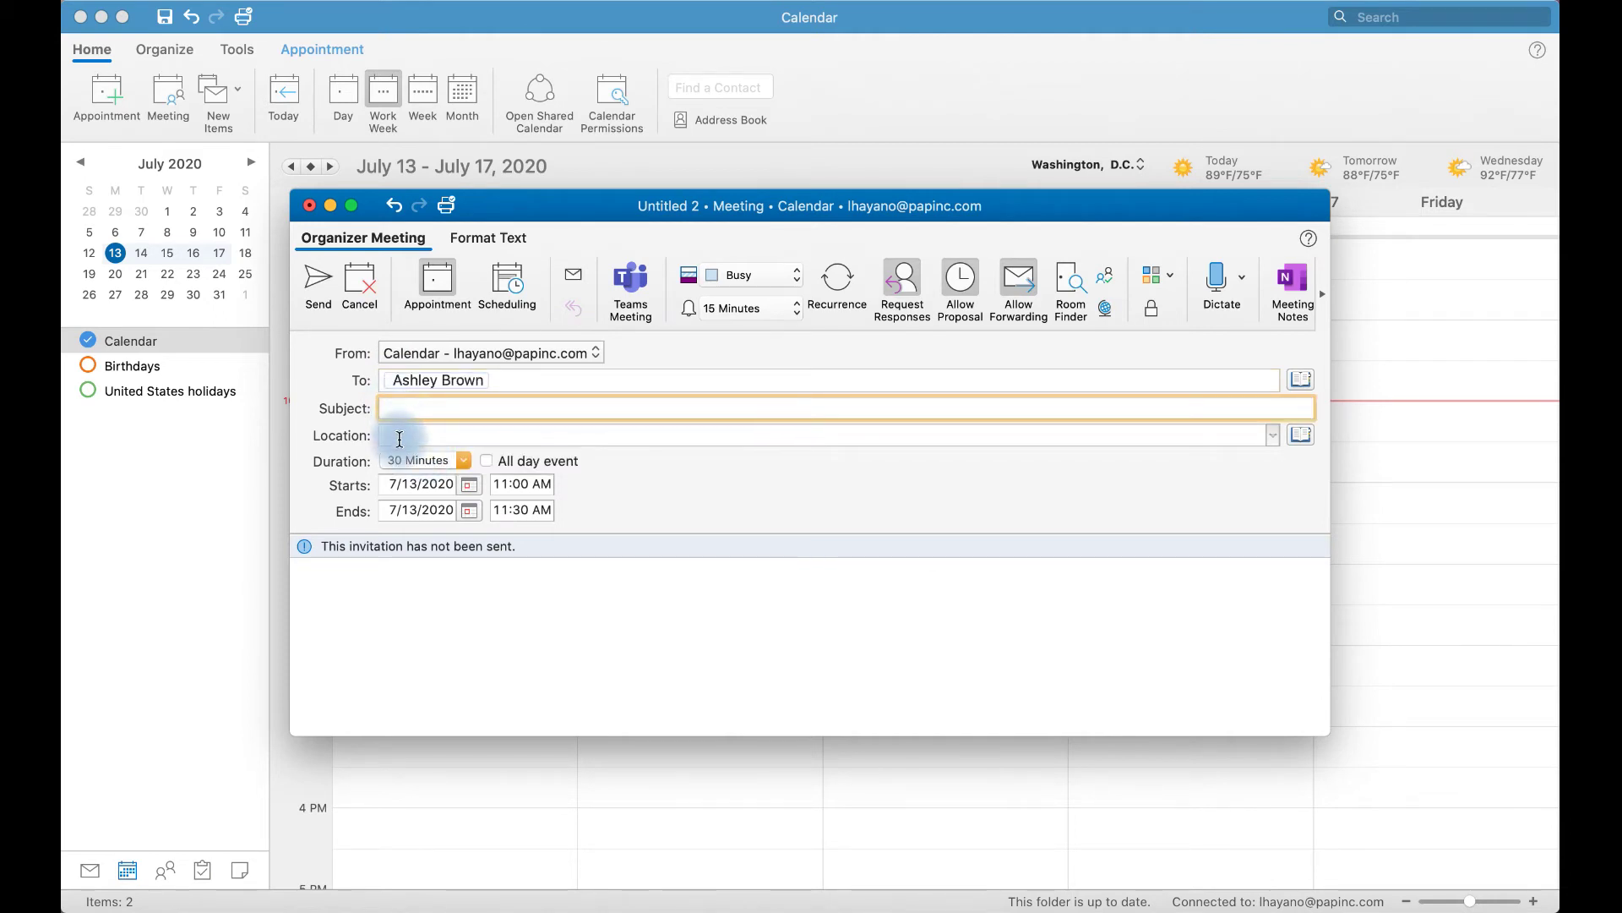
click(474, 602)
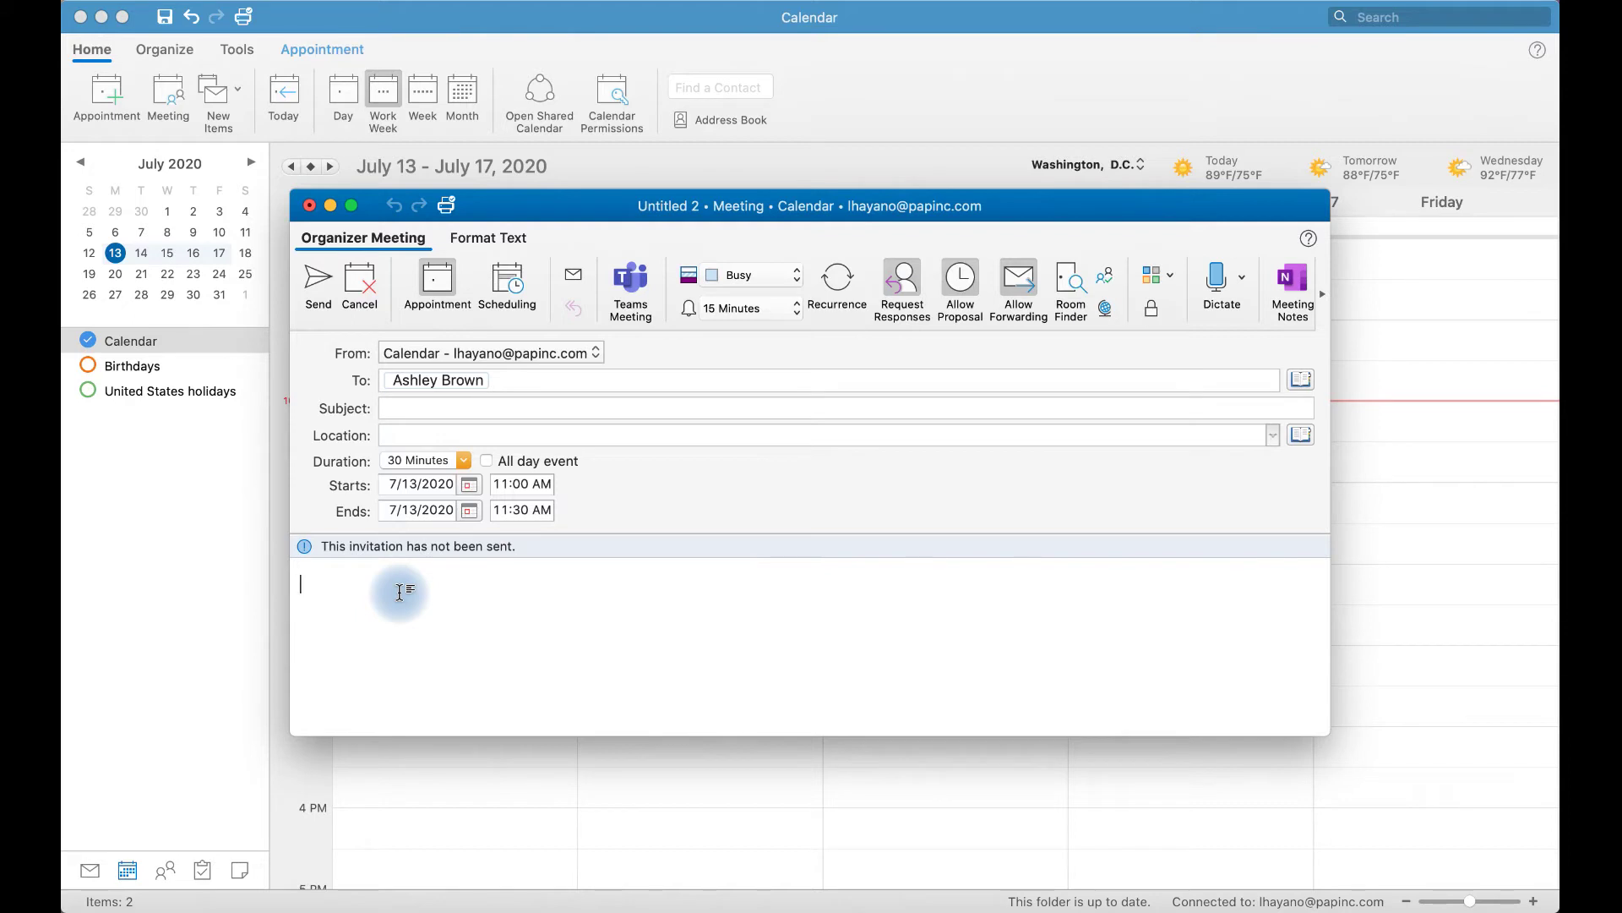
click(399, 641)
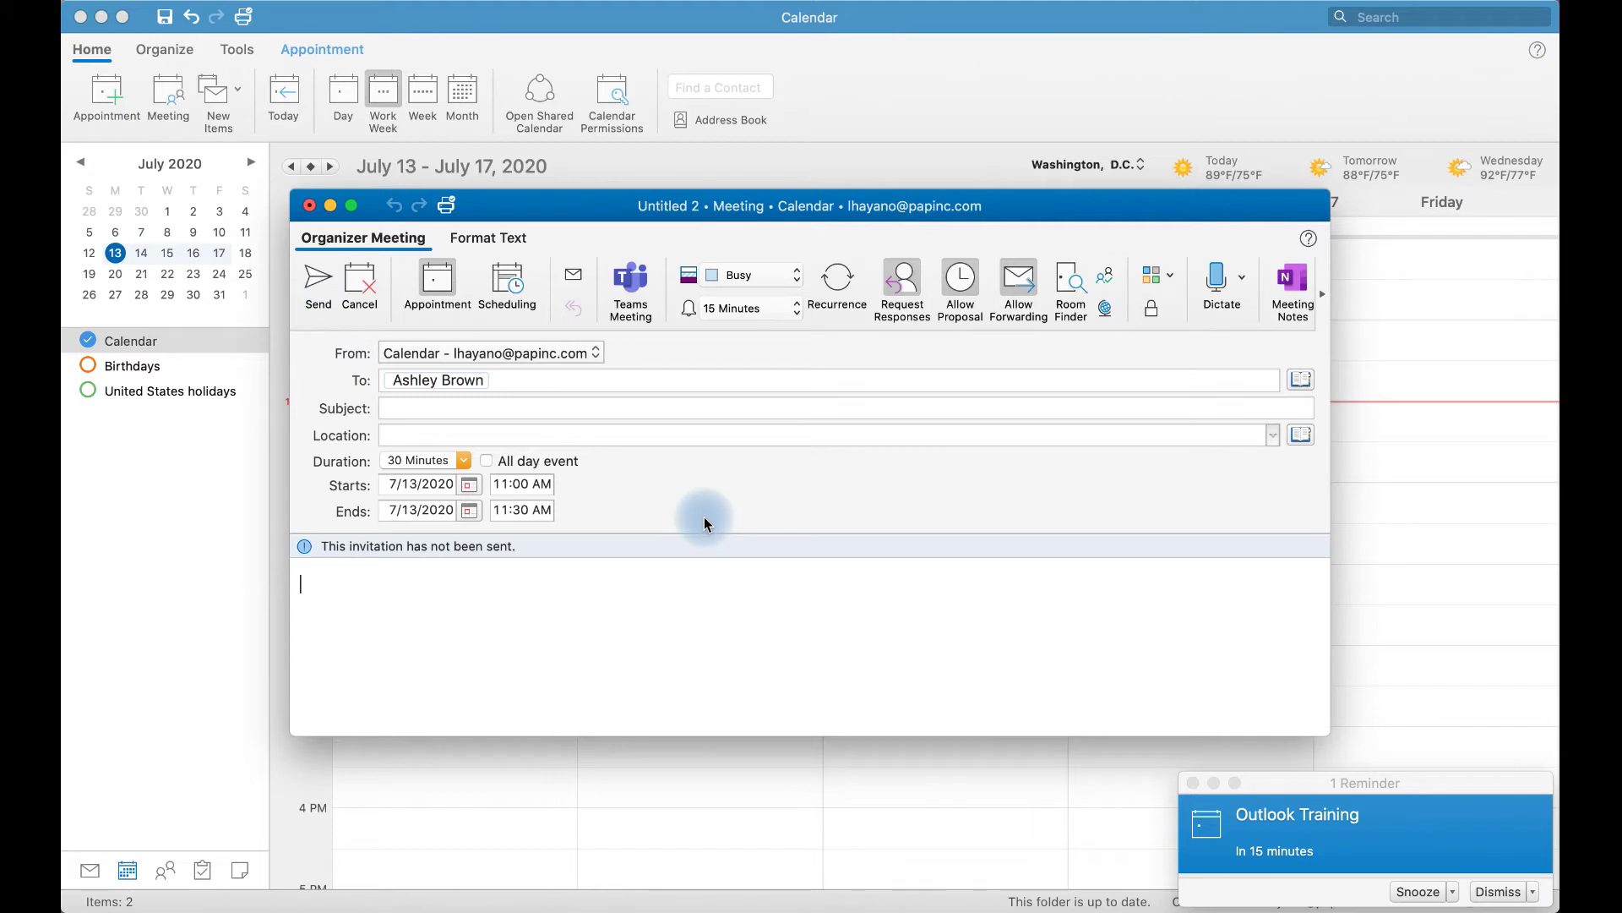
Step: Open and close Outlook Training from its reminder, then discard the unsent meeting invitation
click(1214, 860)
double_click(1214, 860)
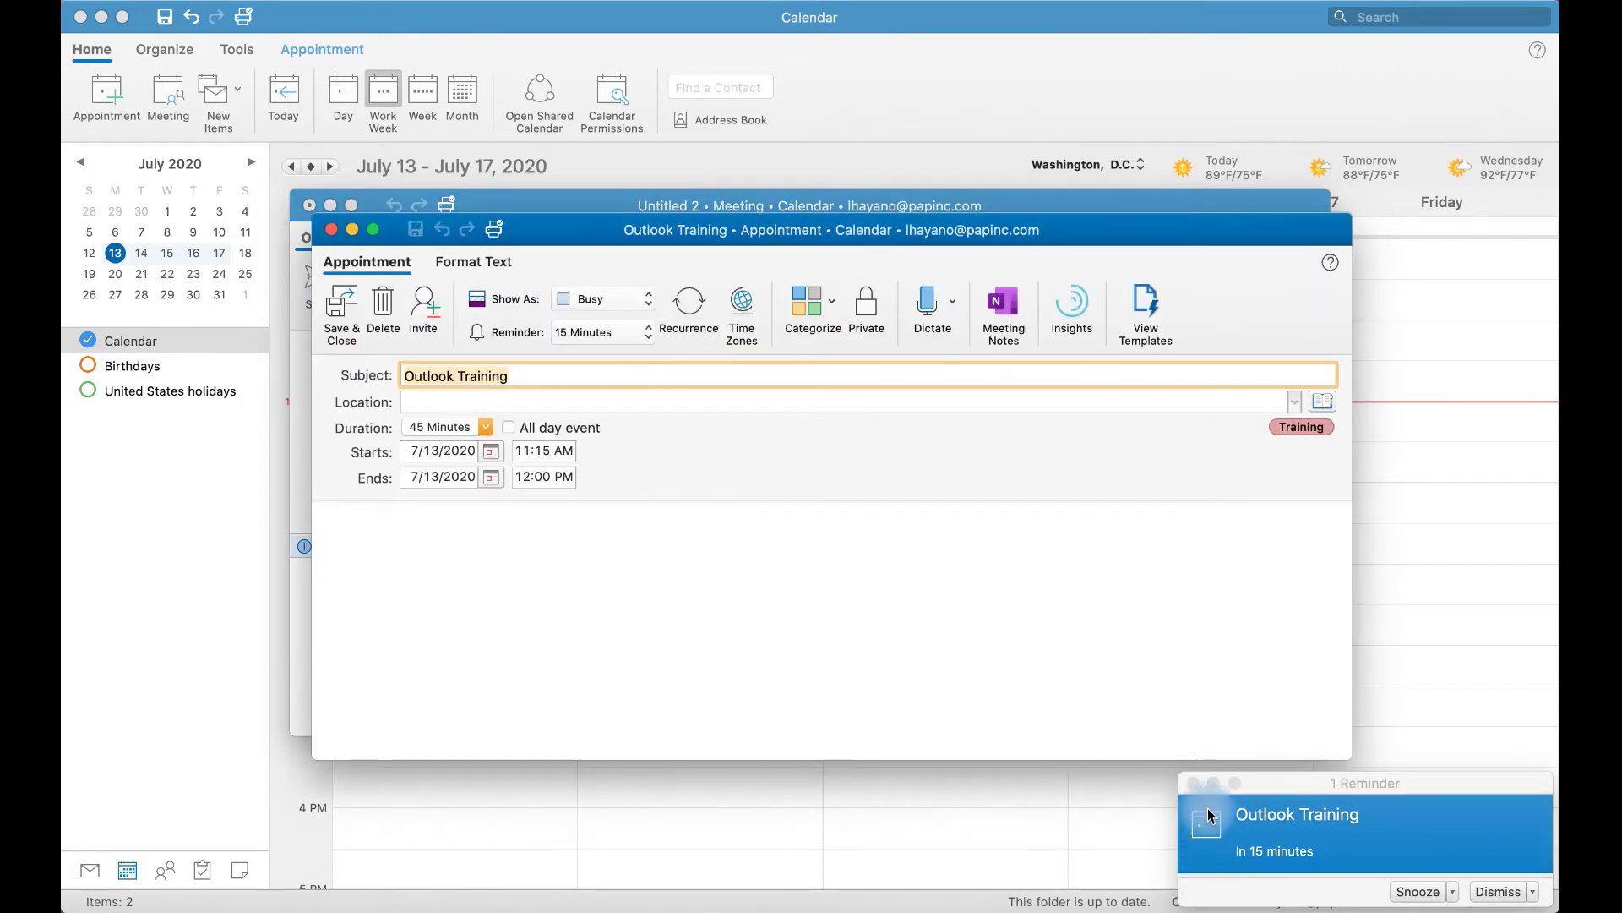
click(331, 229)
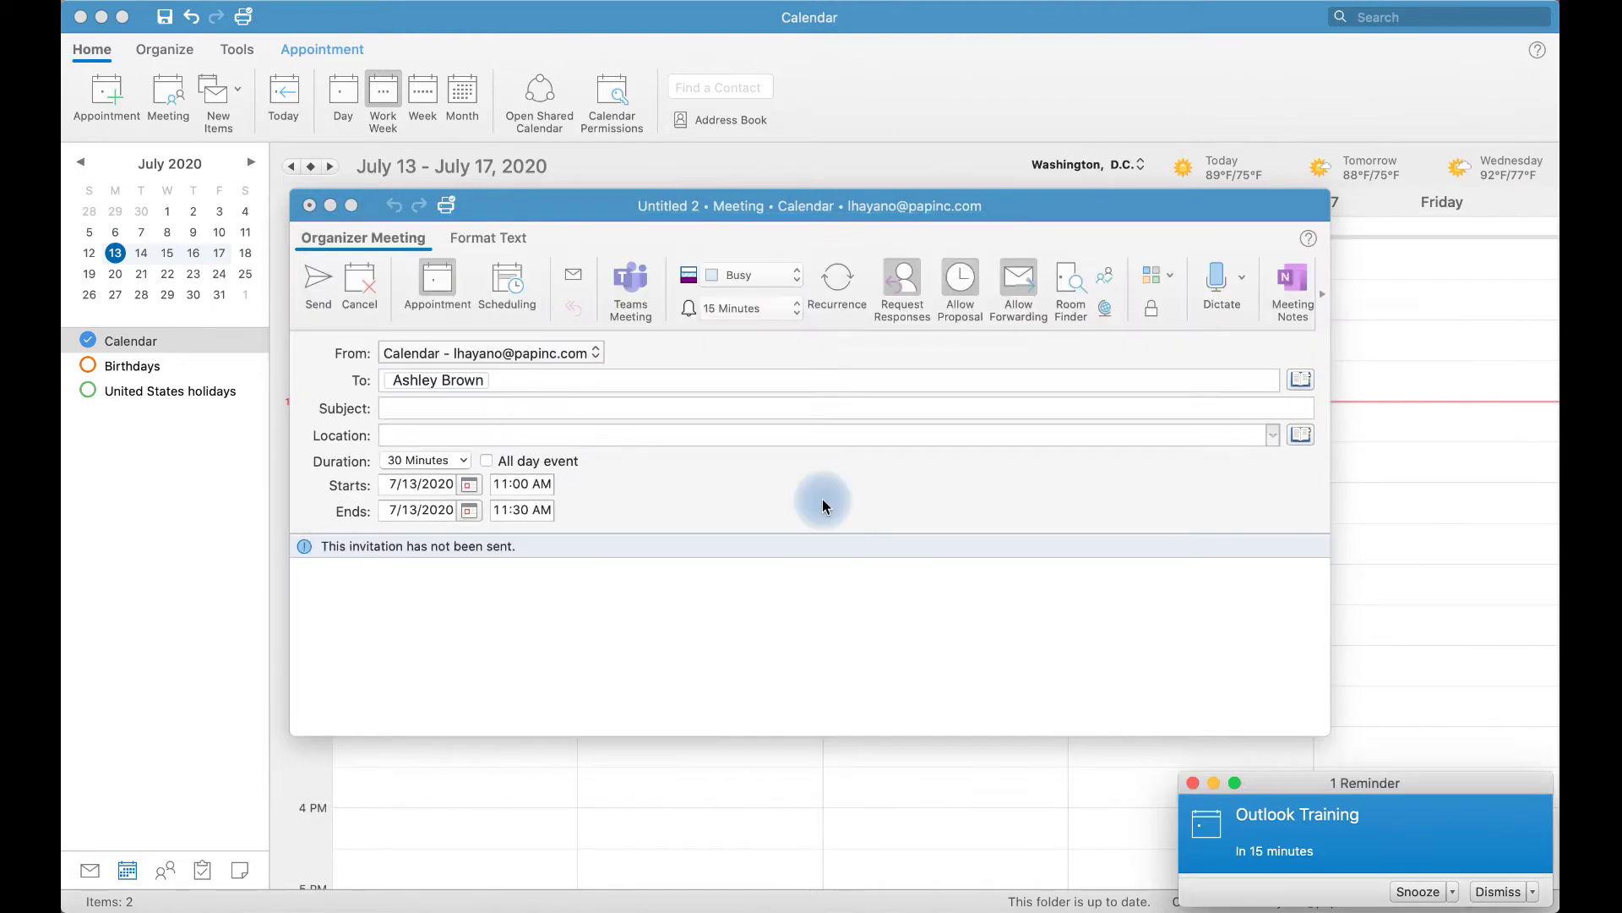
click(835, 612)
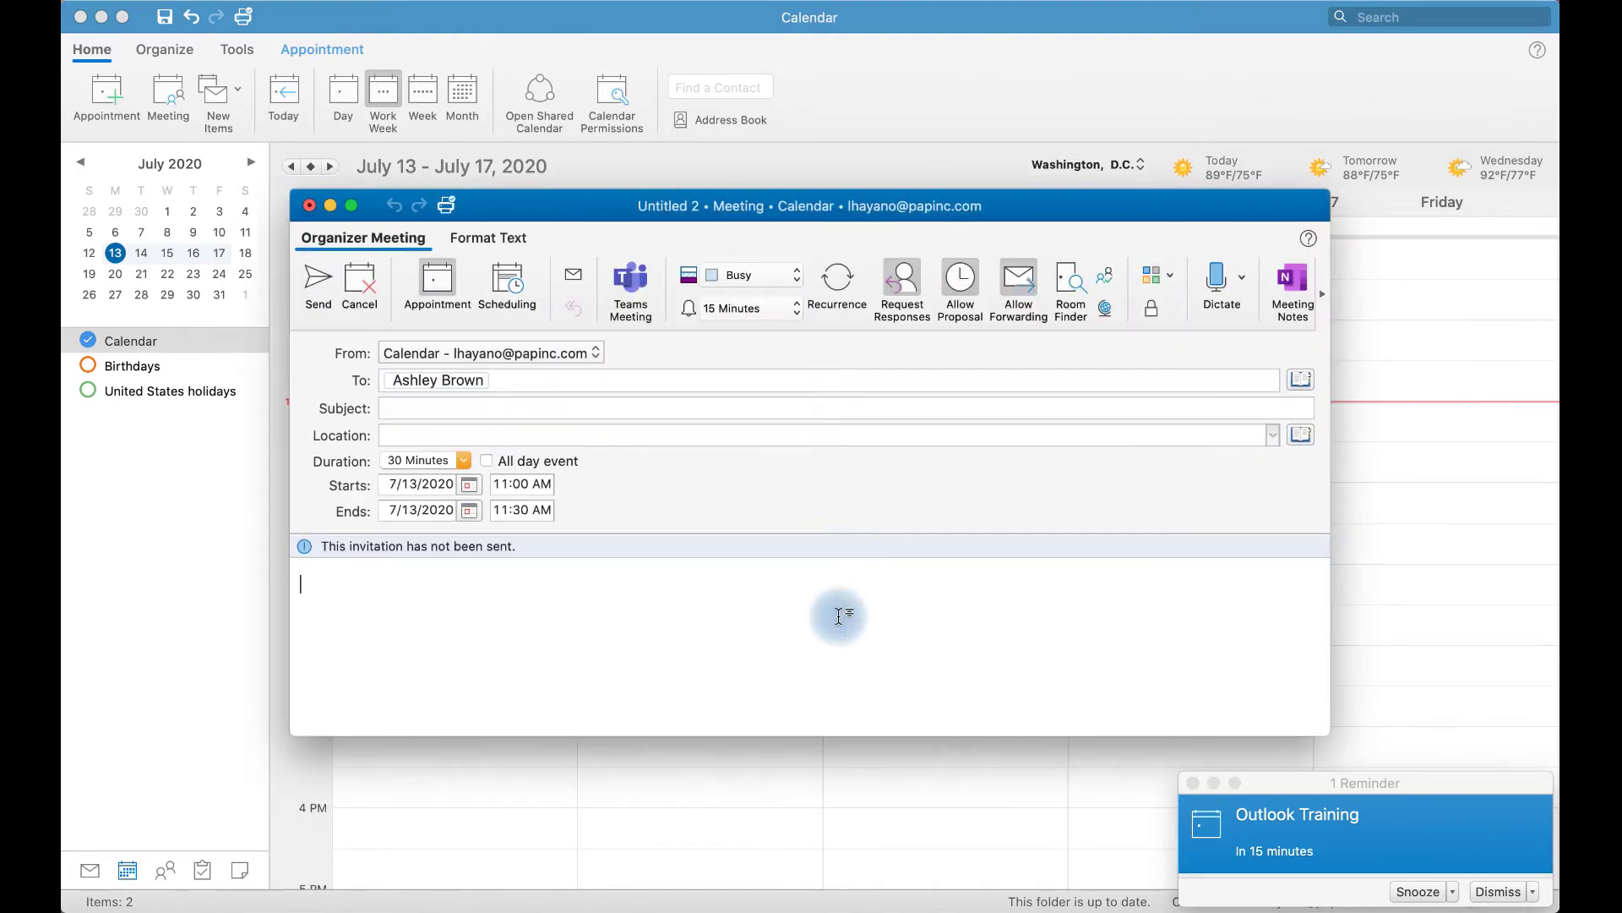
click(307, 208)
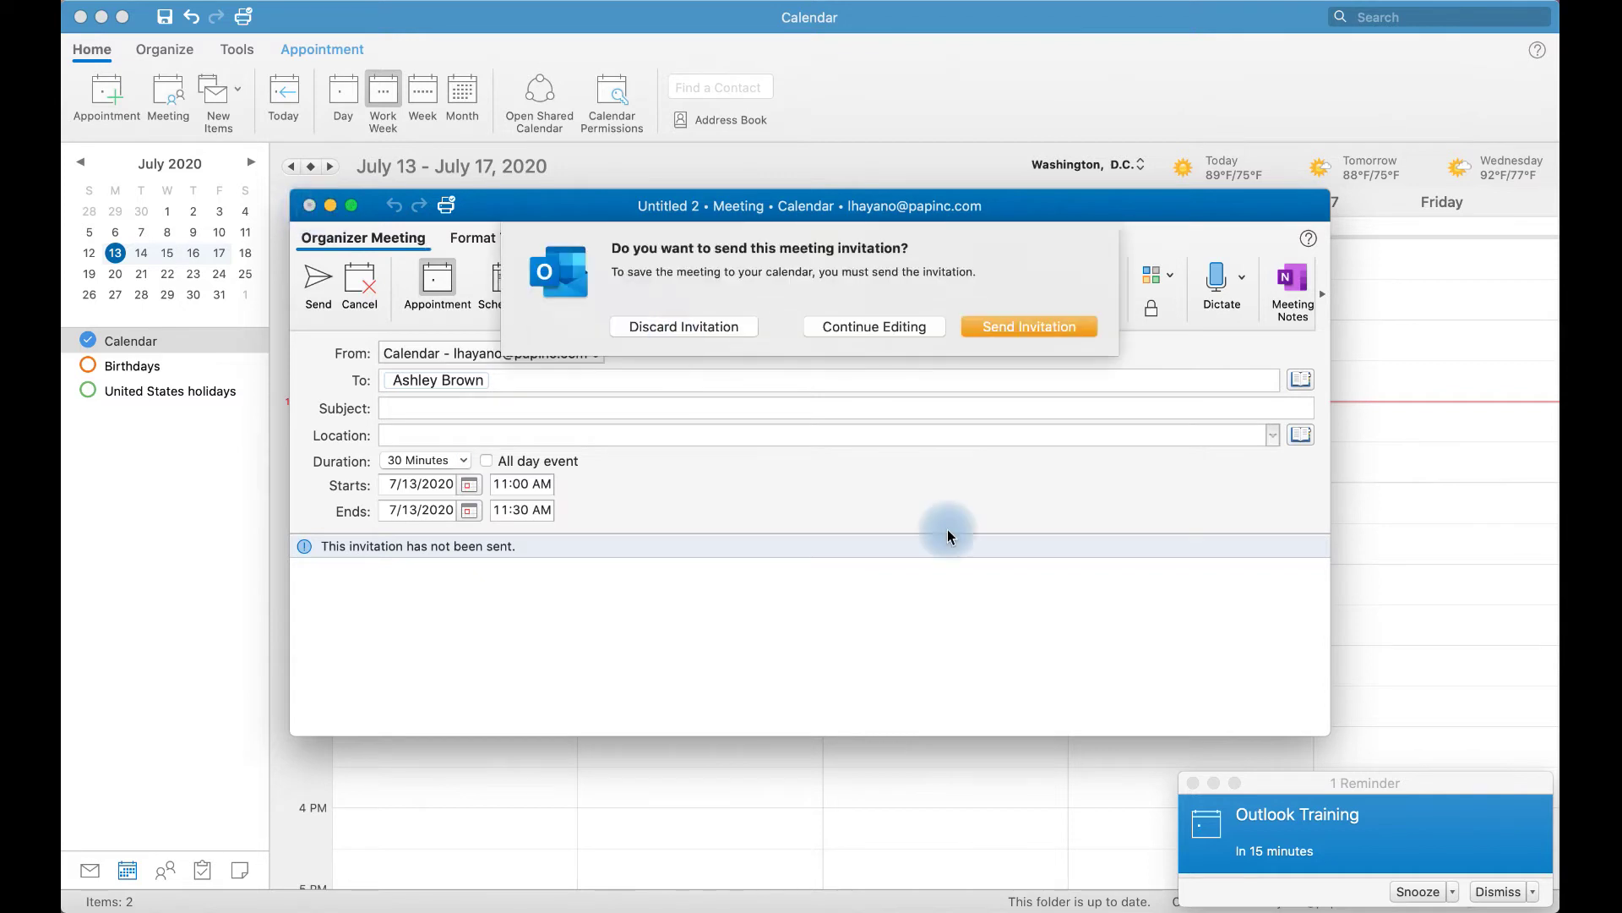
click(713, 331)
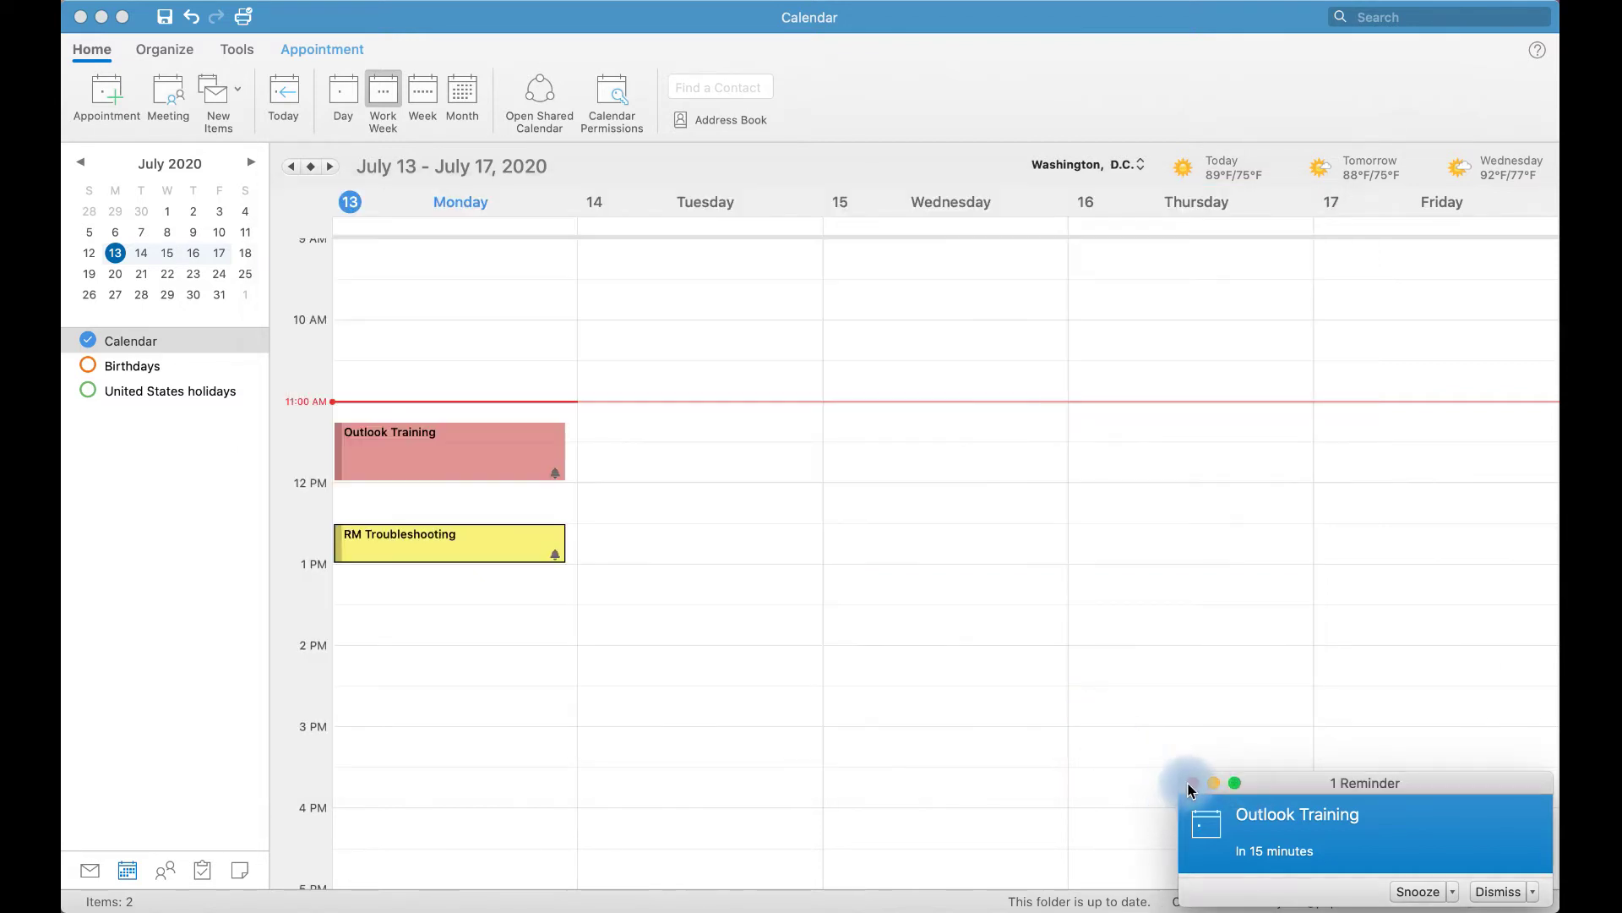
Step: Dismiss the Outlook Training reminder with 'Do not show this message again' ticked
click(1192, 782)
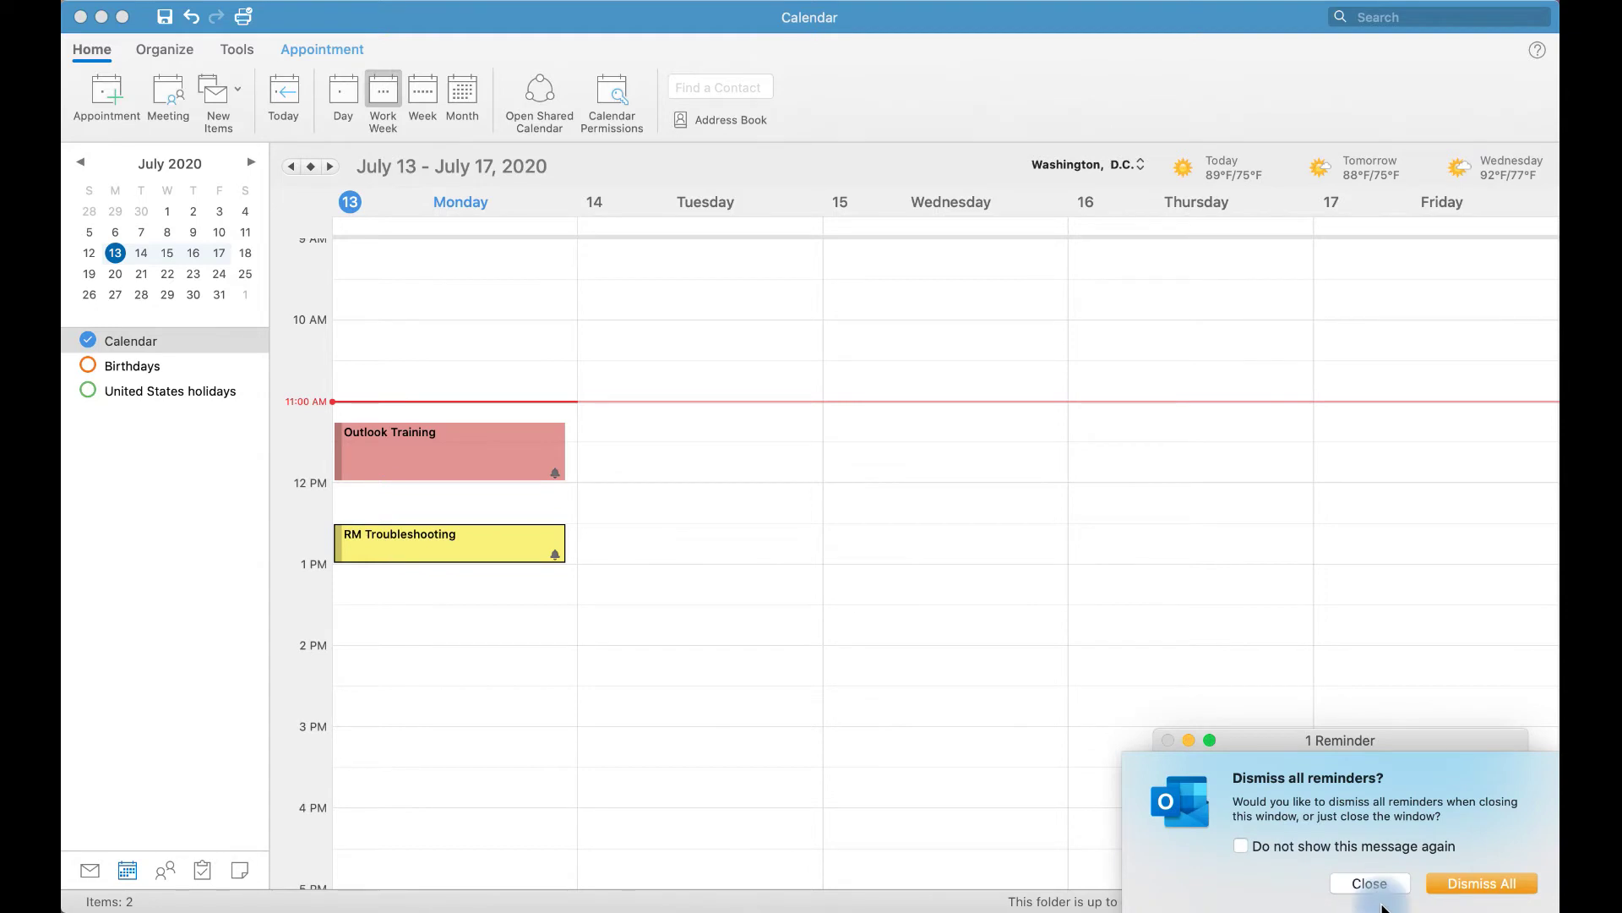
click(1241, 846)
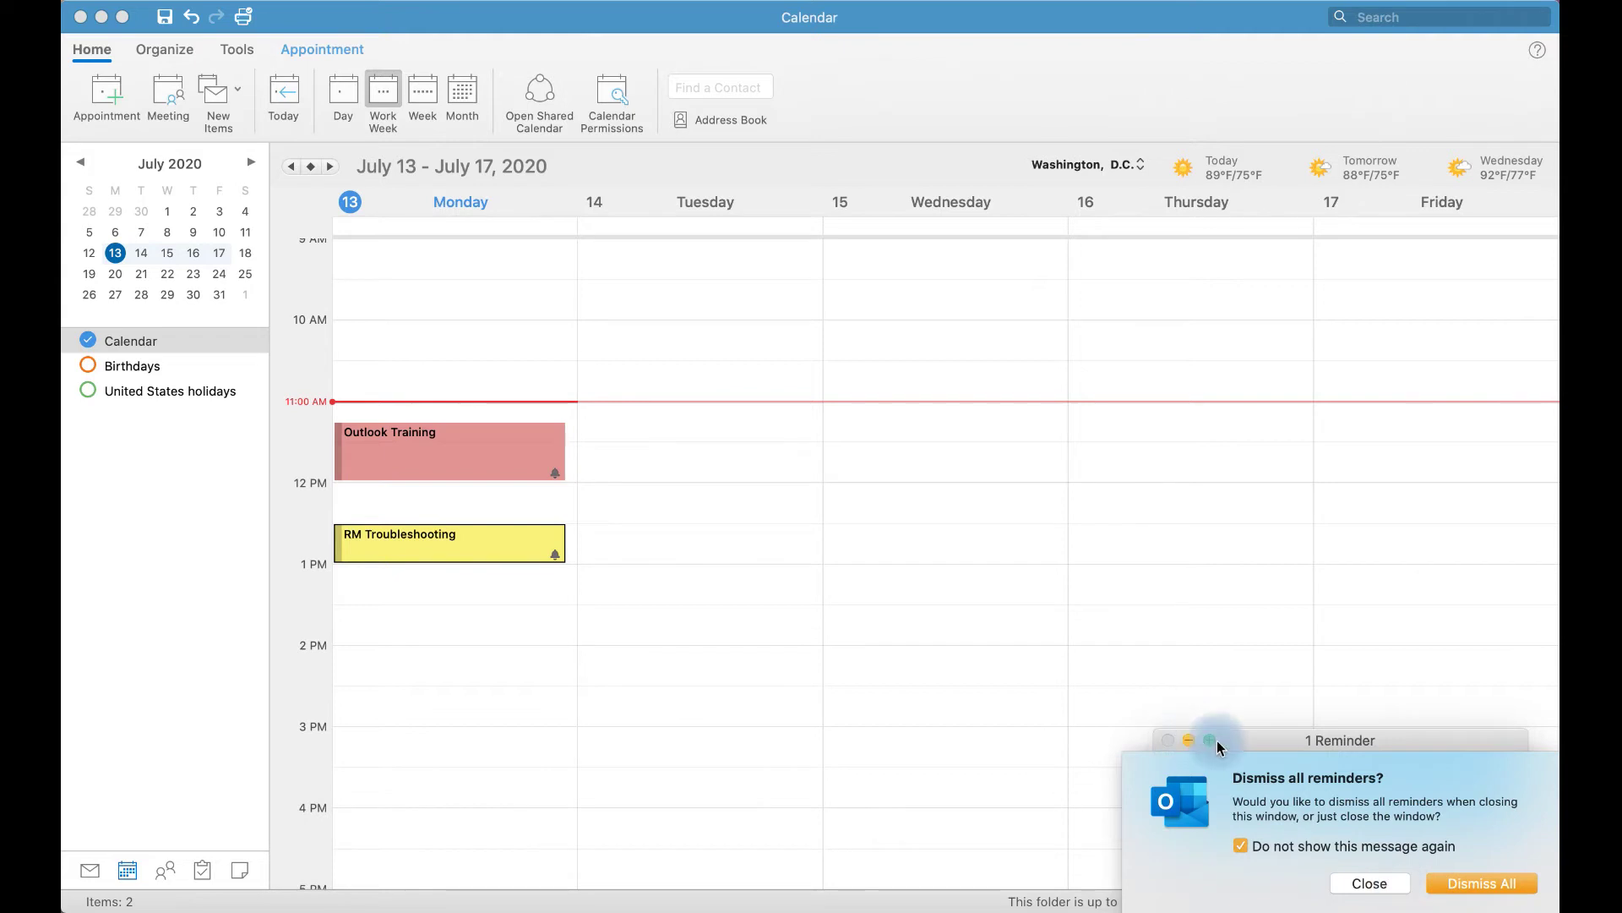
click(1190, 742)
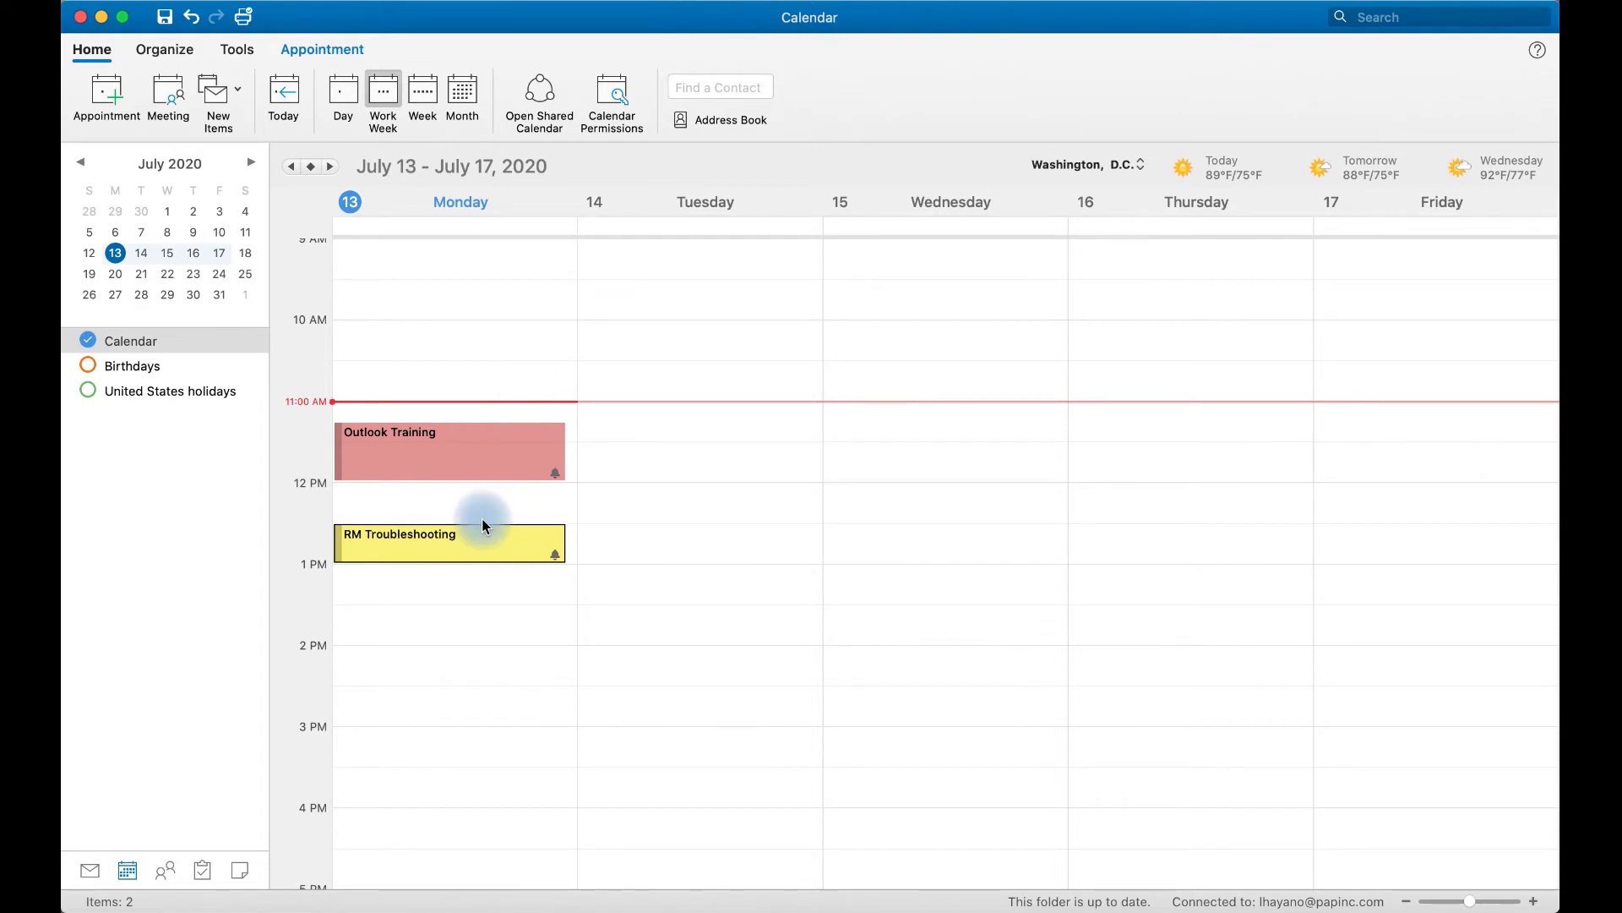
Step: Open the shared calendar of the colleague found by searching 'lo'
click(564, 93)
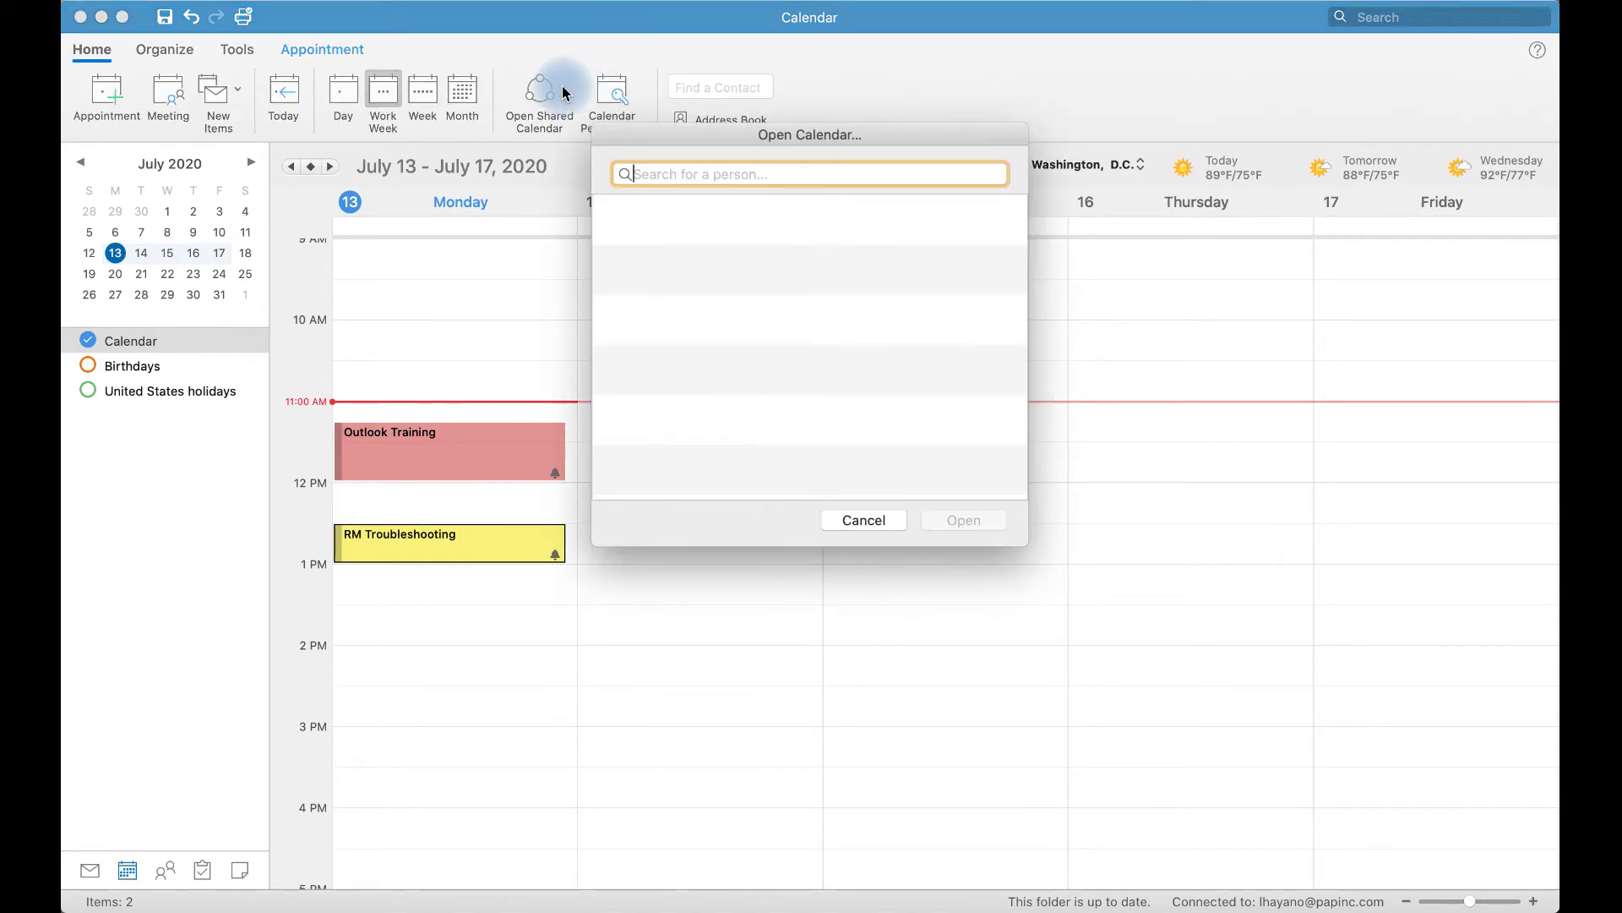
text(lo)
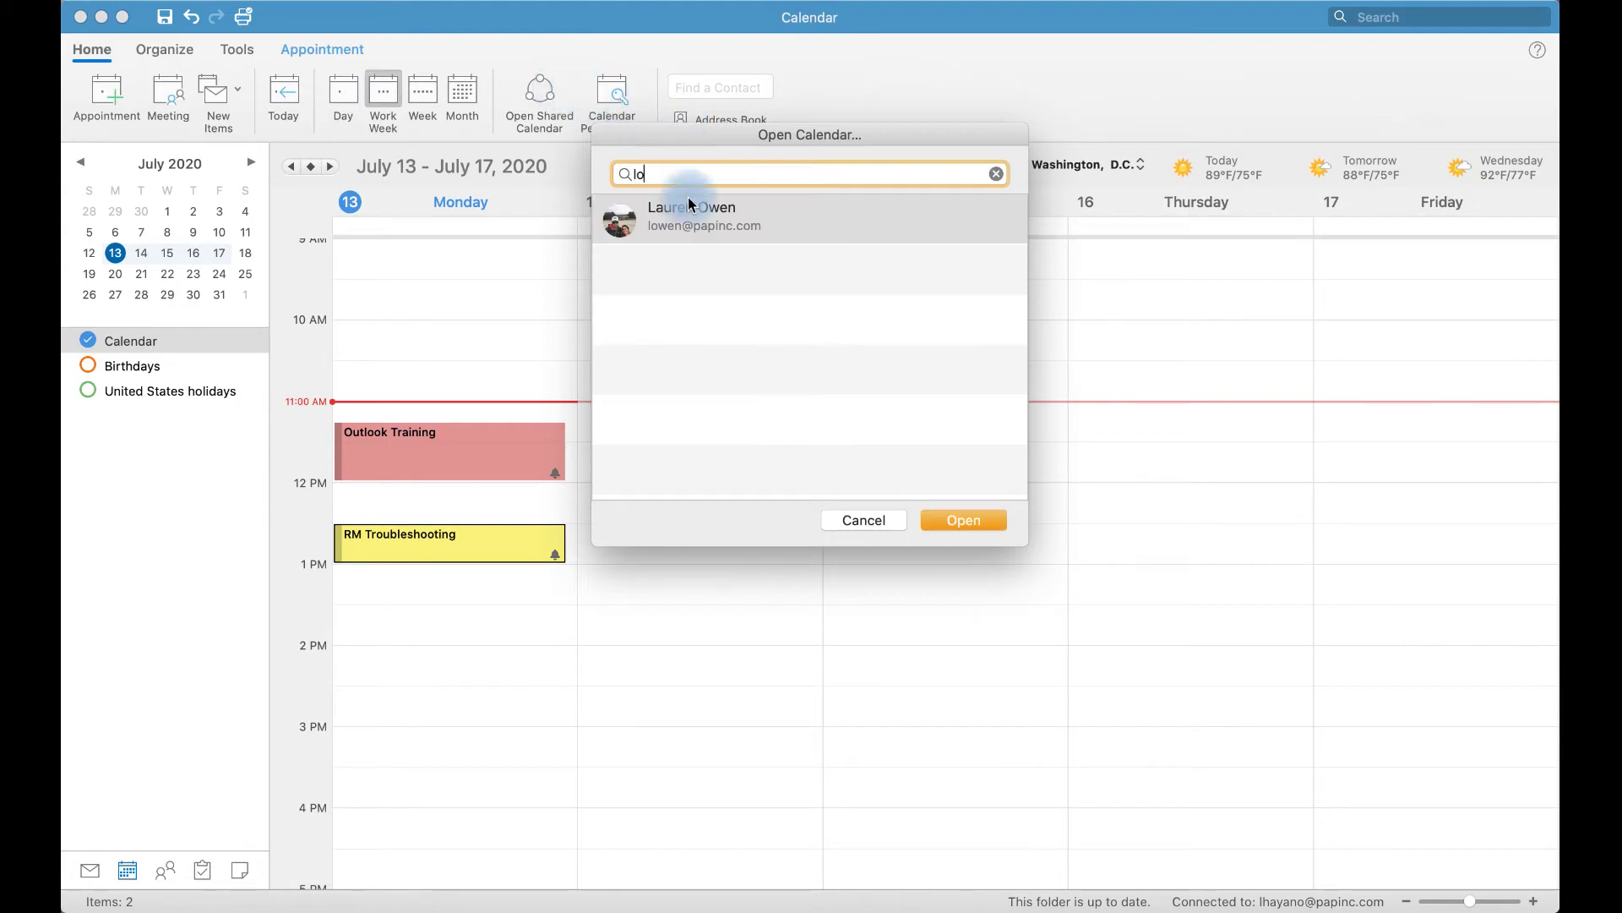
click(686, 224)
click(946, 521)
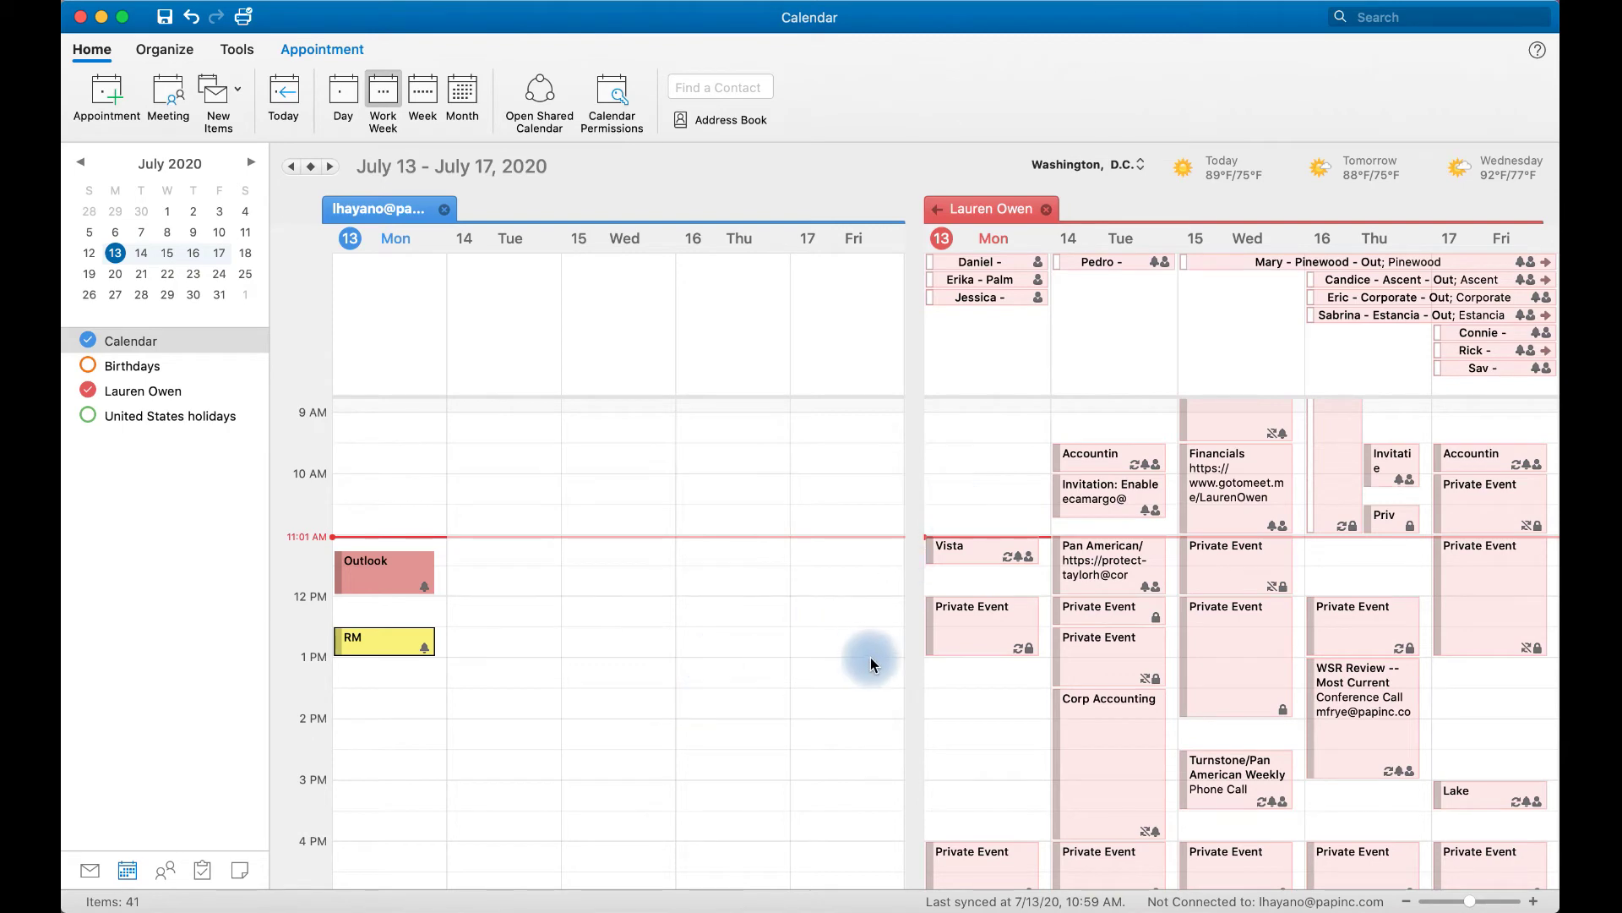
Step: Scroll through both July 13–17 calendars side by side, then close the colleague's calendar
scroll(1023, 609, down, 5)
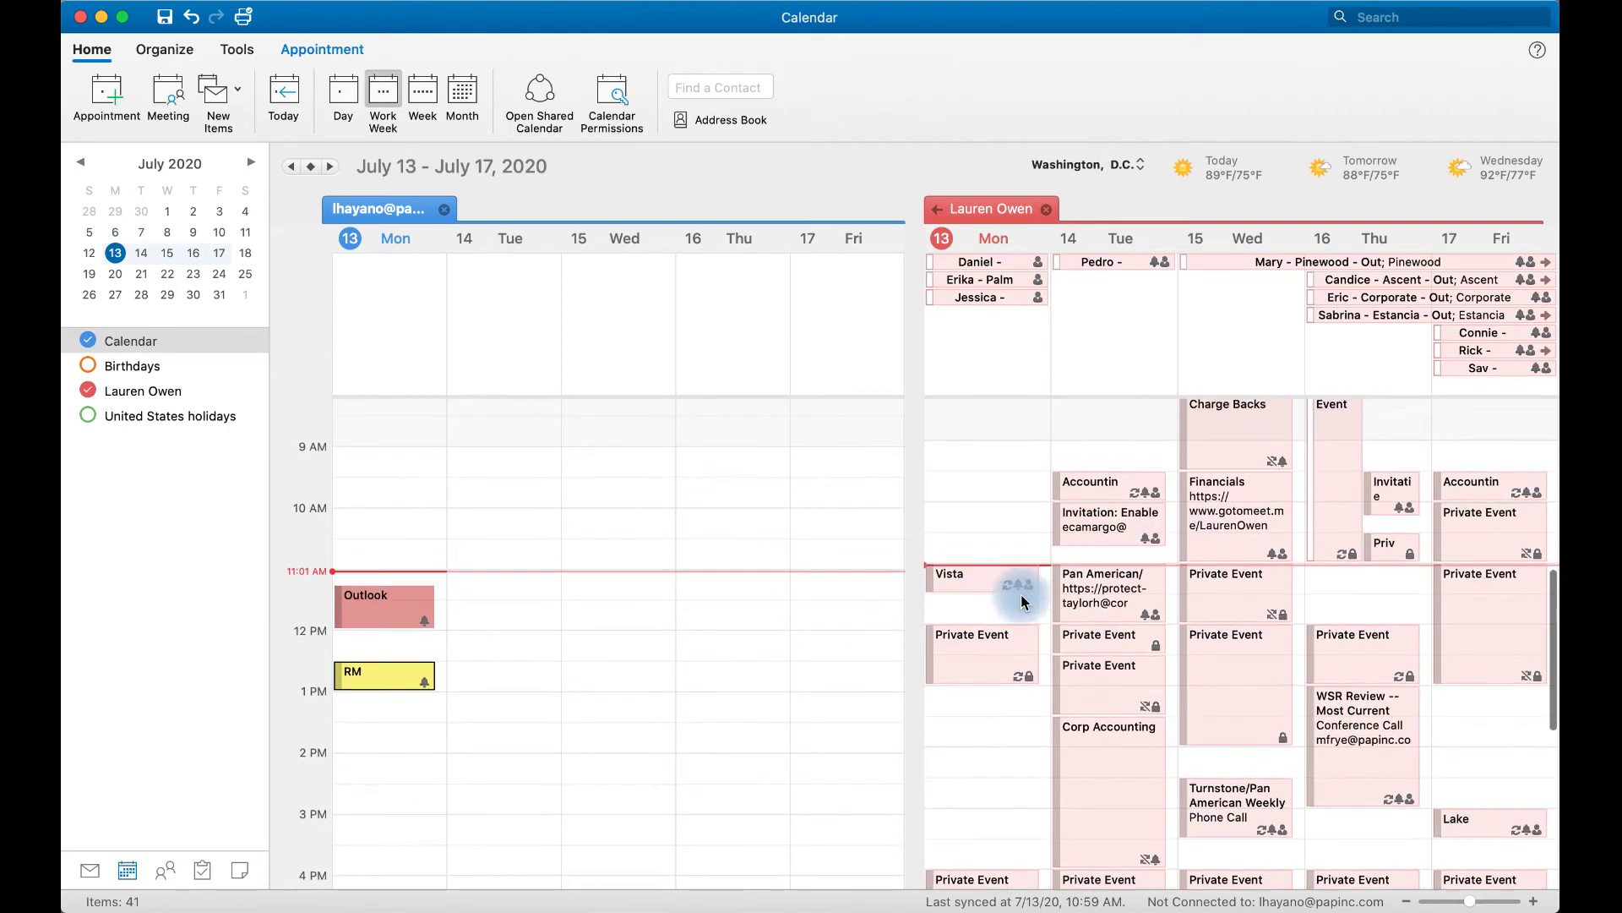
scroll(1022, 602, up, 5)
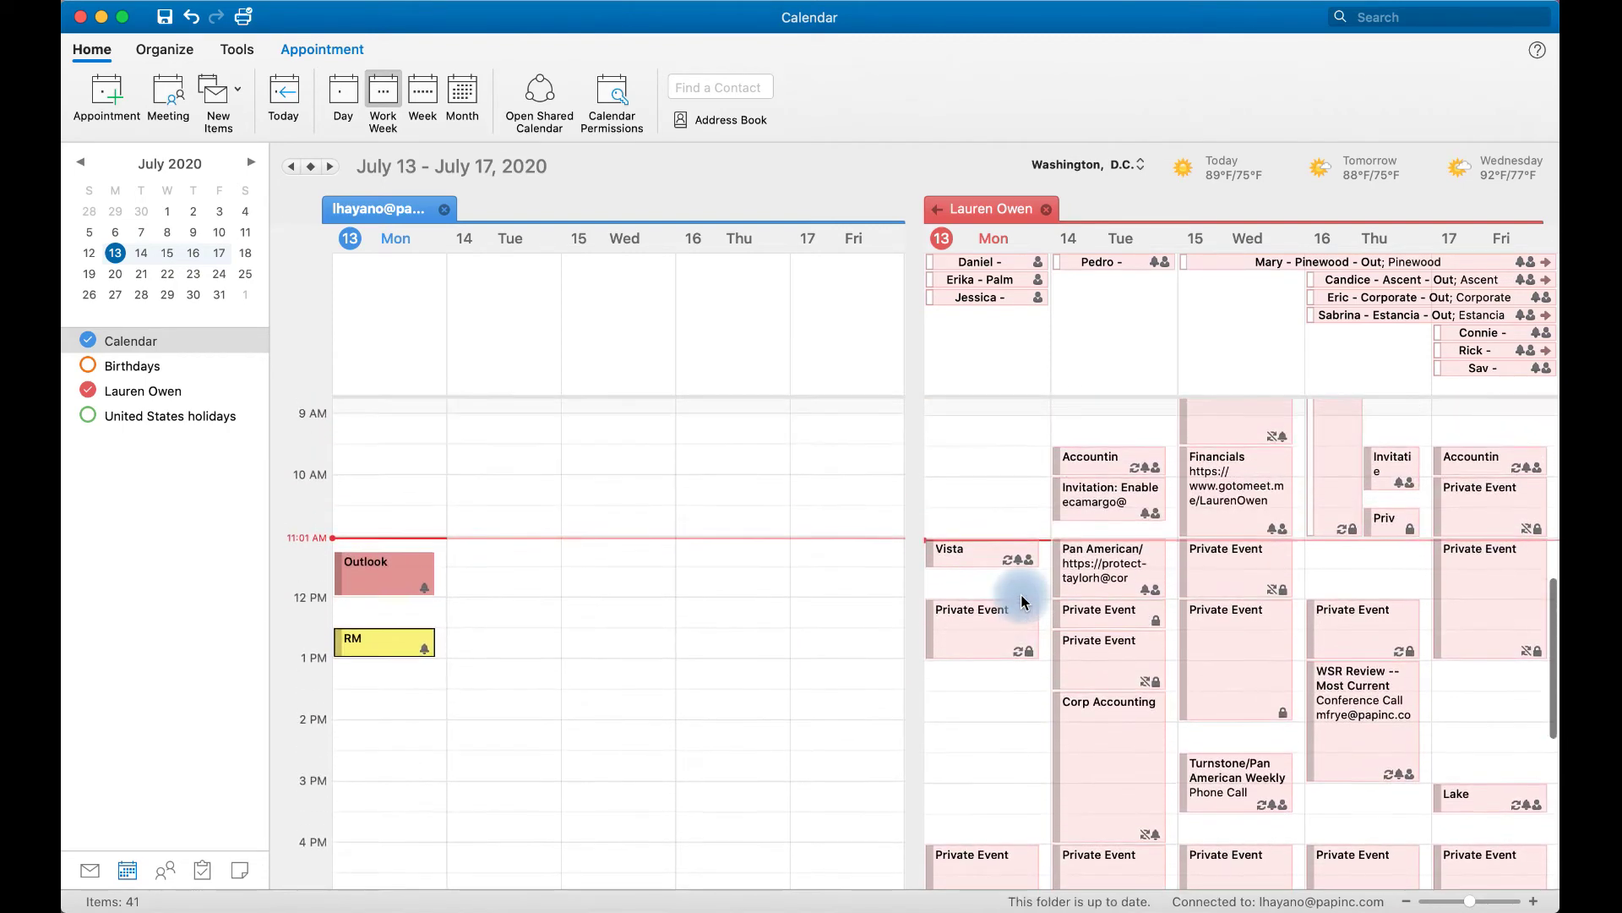
scroll(1022, 601, down, 1)
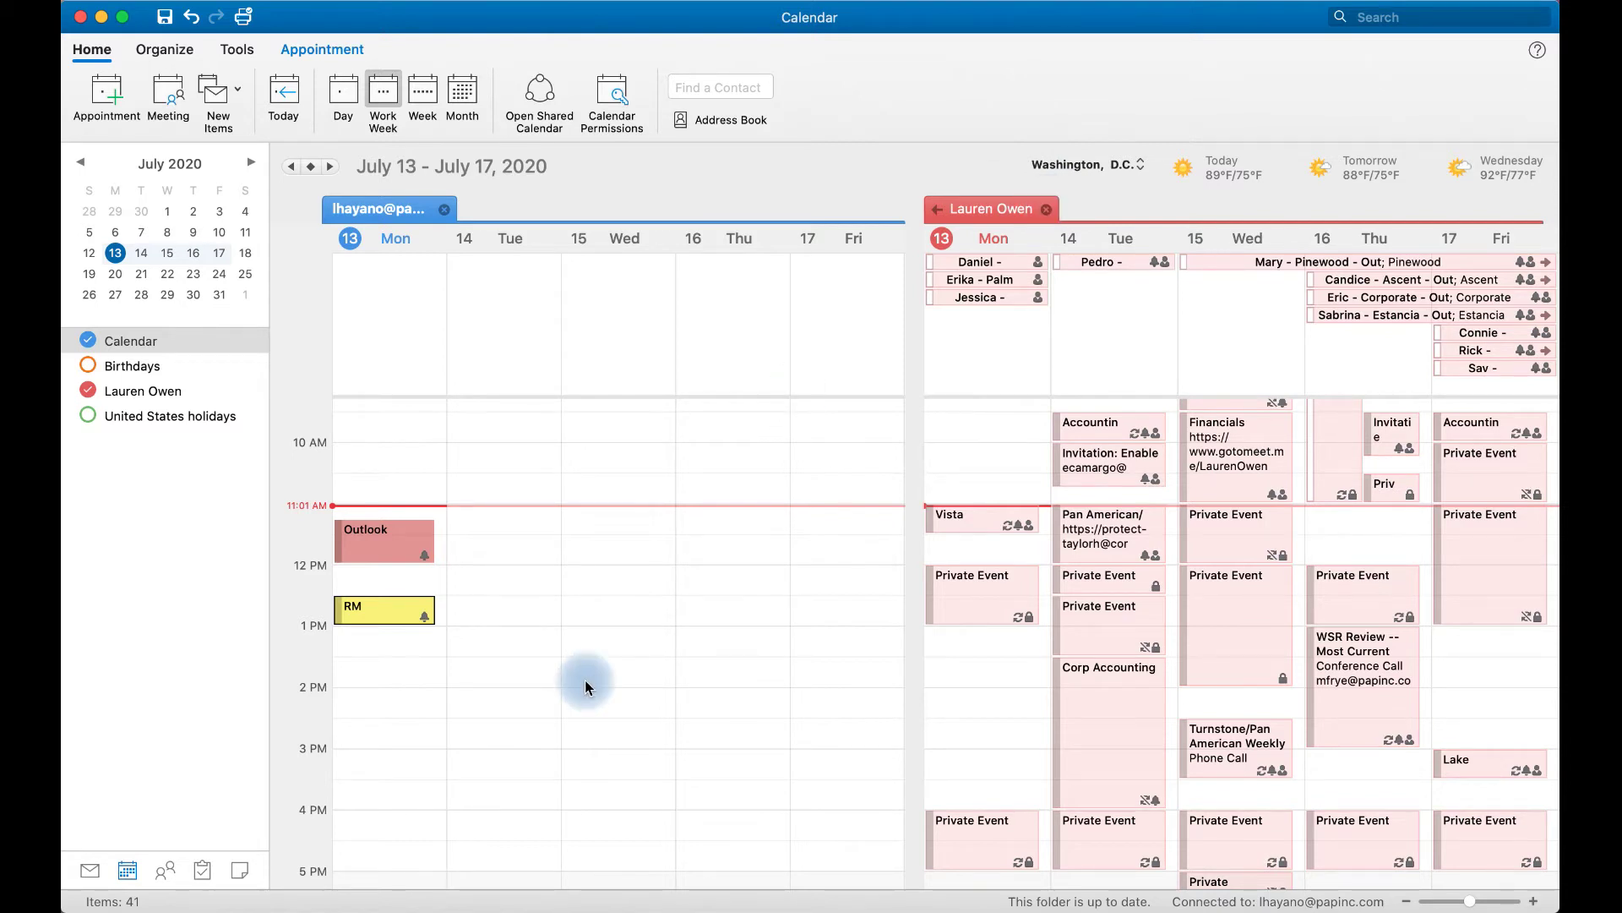
click(1051, 210)
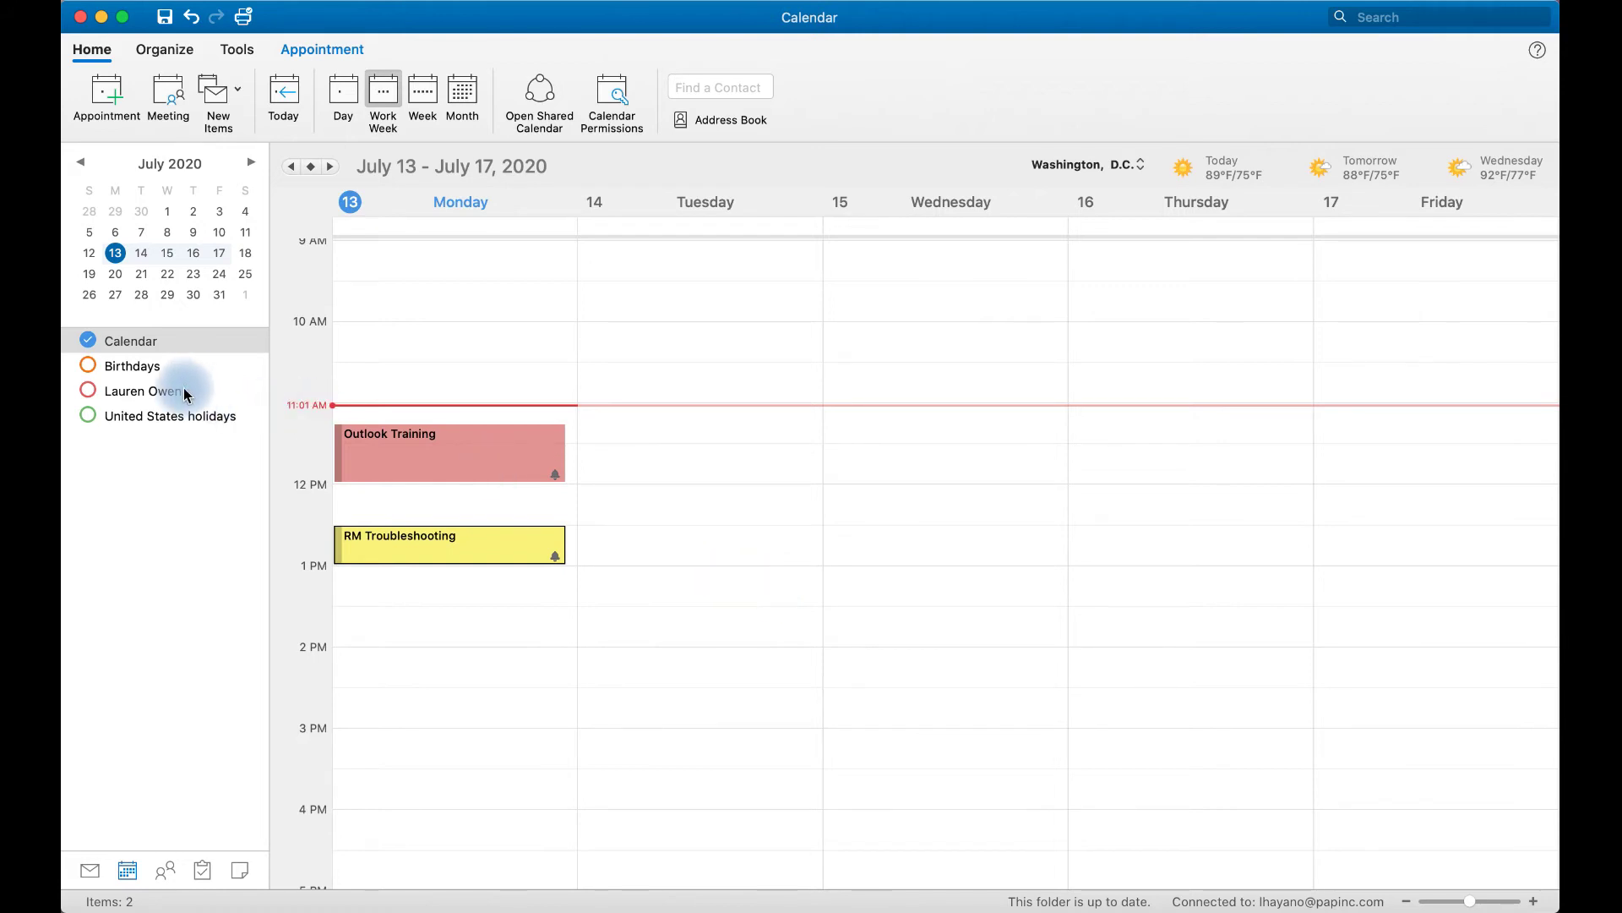
Step: Show the colleague's calendar beside yours again, compare schedules, then close it
click(146, 392)
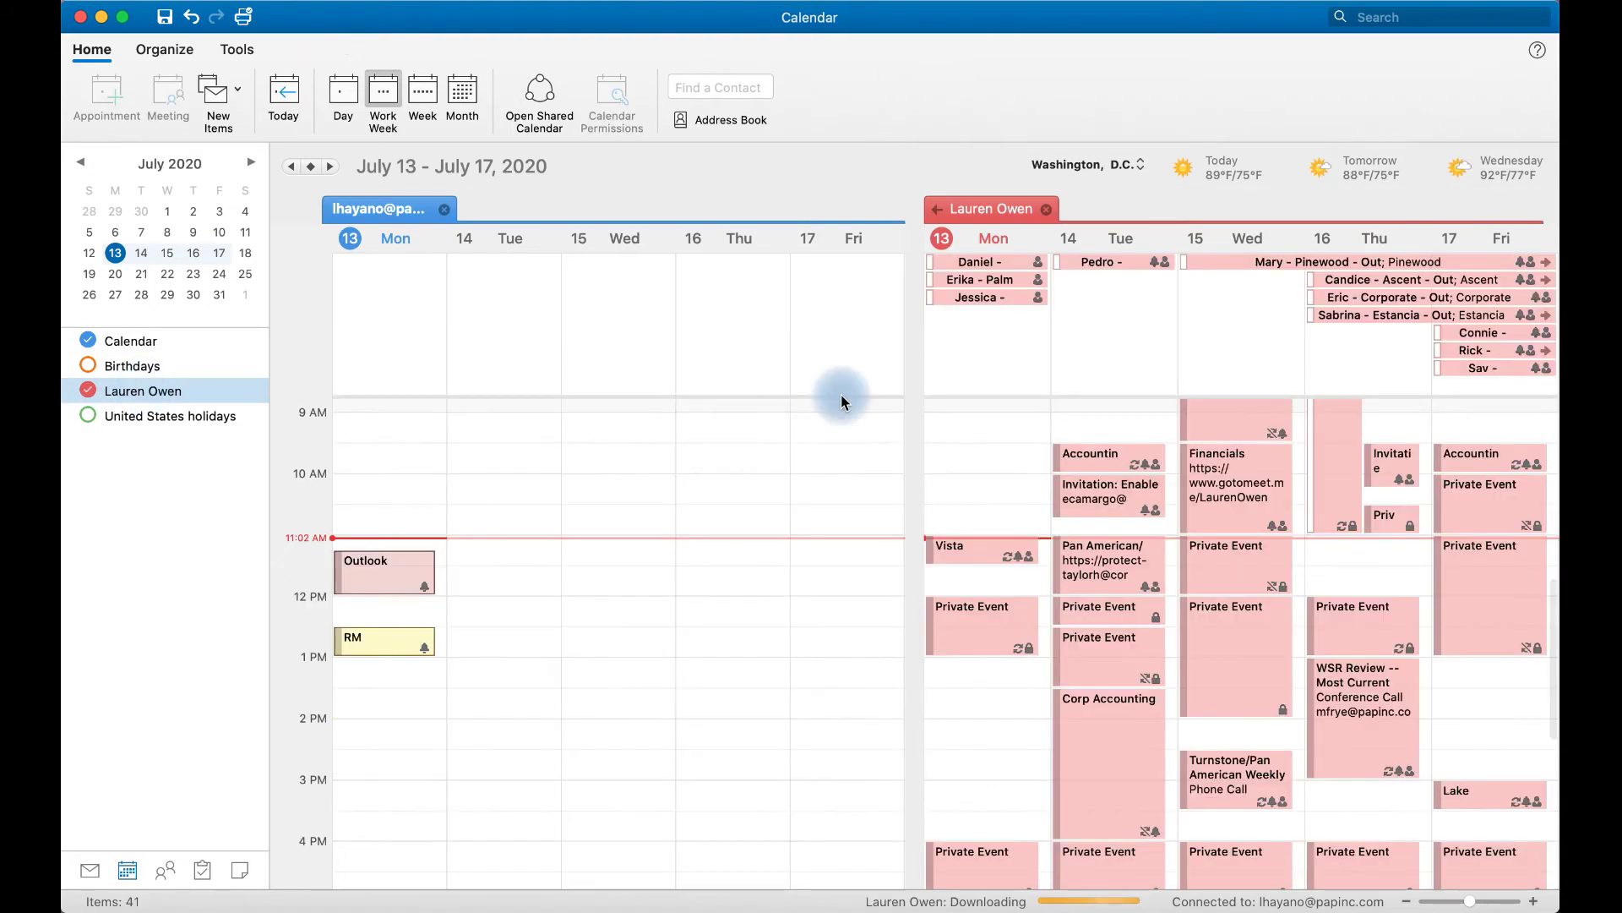
scroll(1010, 790, down, 3)
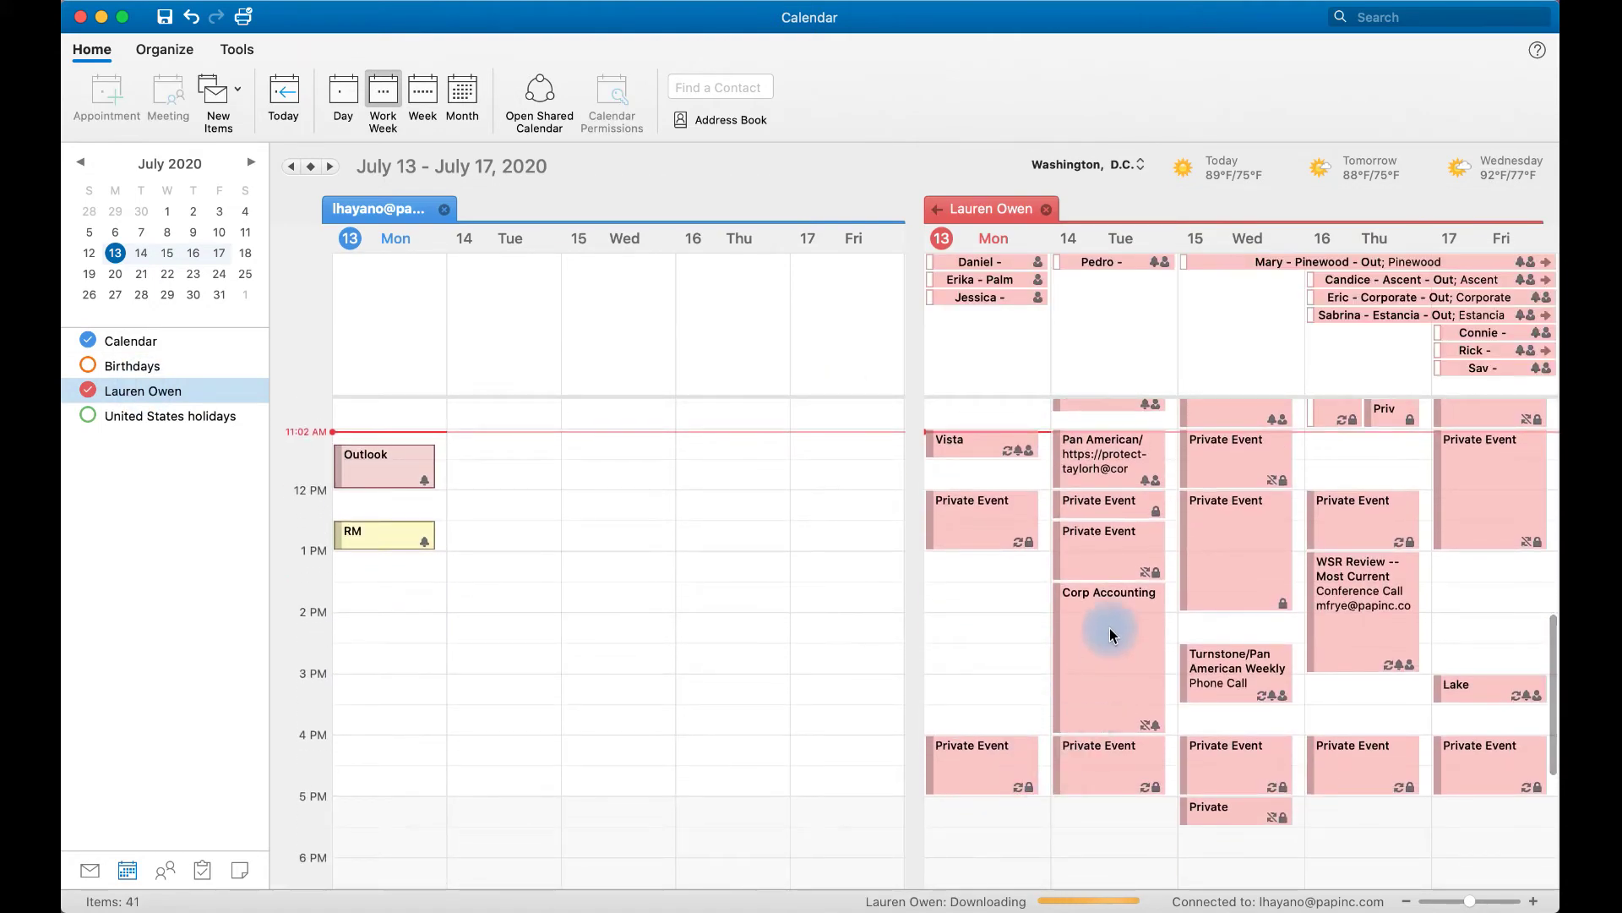
scroll(1103, 630, up, 2)
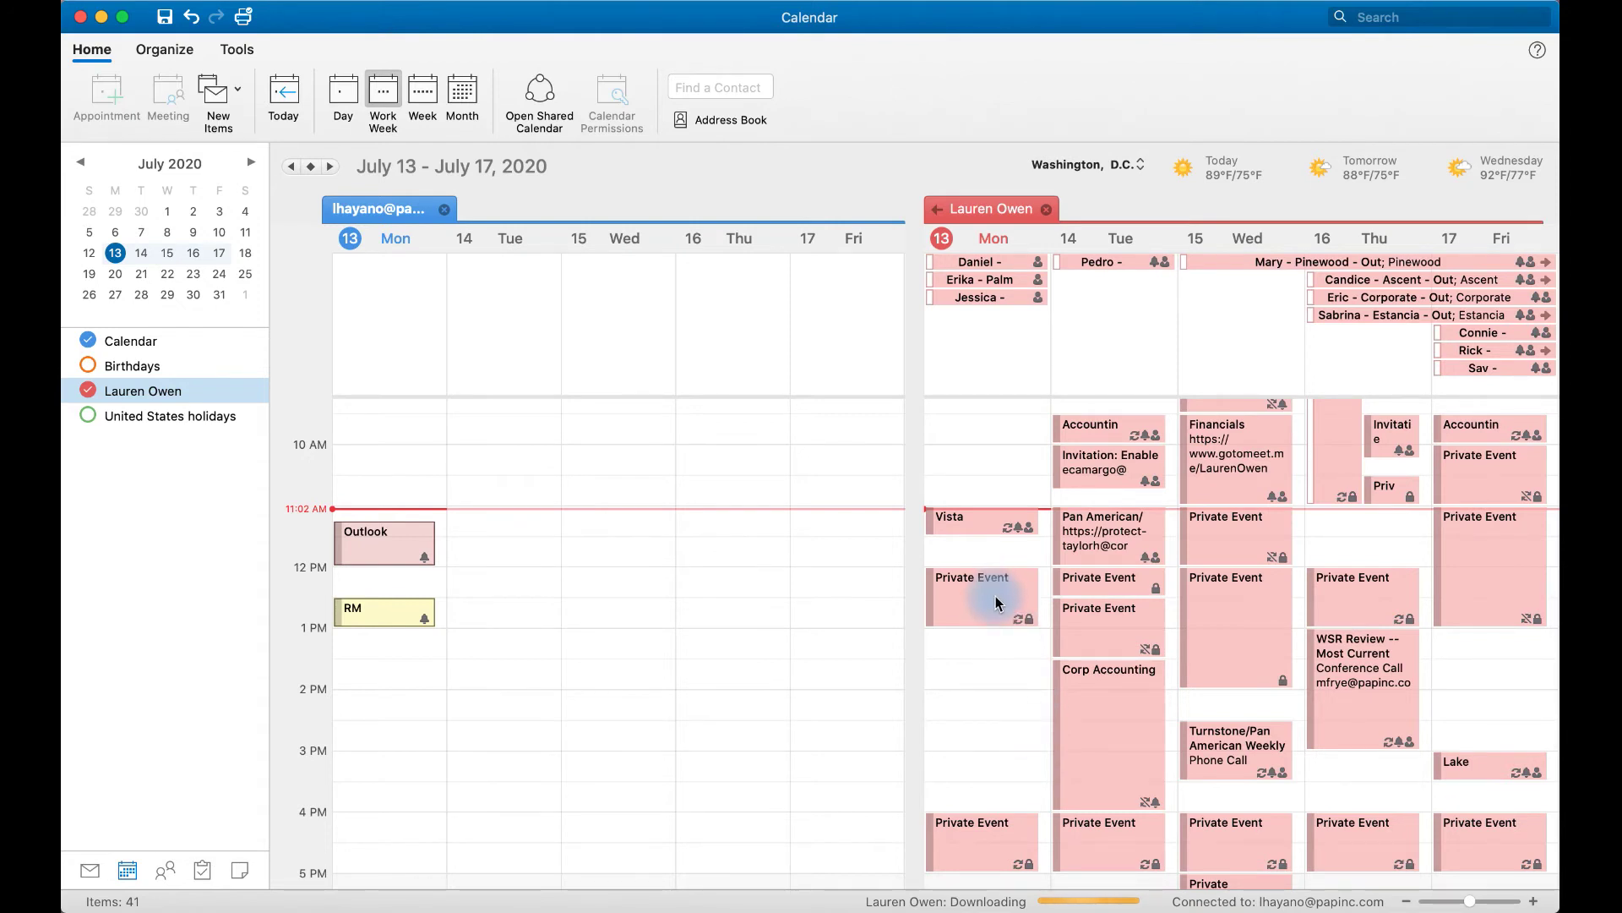
click(1041, 210)
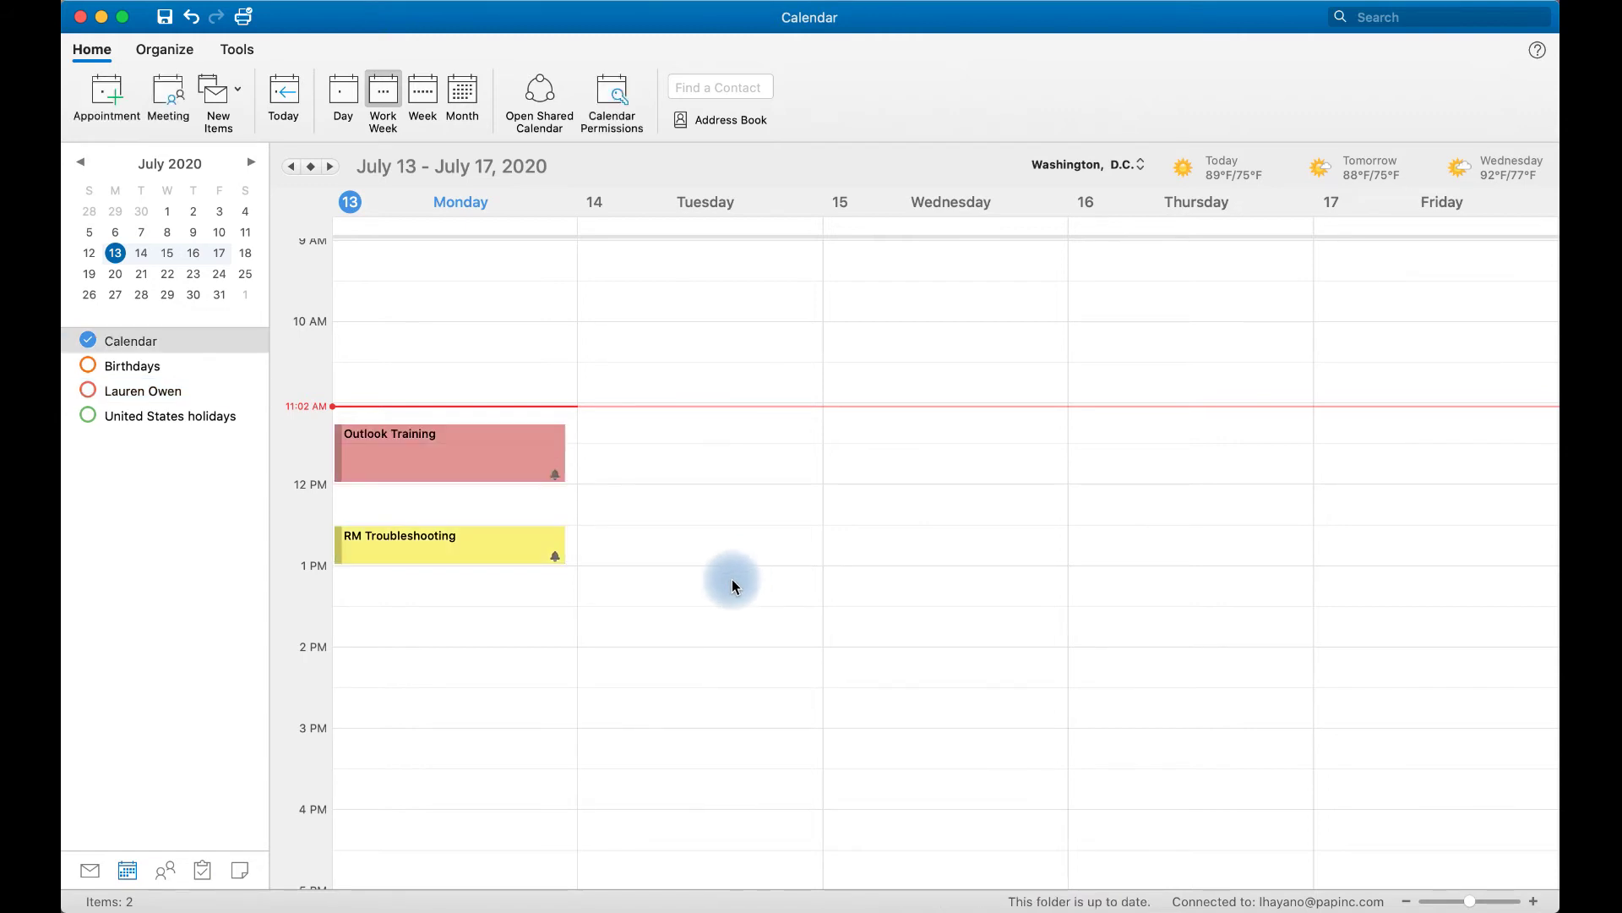
Step: Create a private 'Doctor Appt' on Wednesday 7/15/2020 from 11:30 AM to 12:00 PM
click(119, 87)
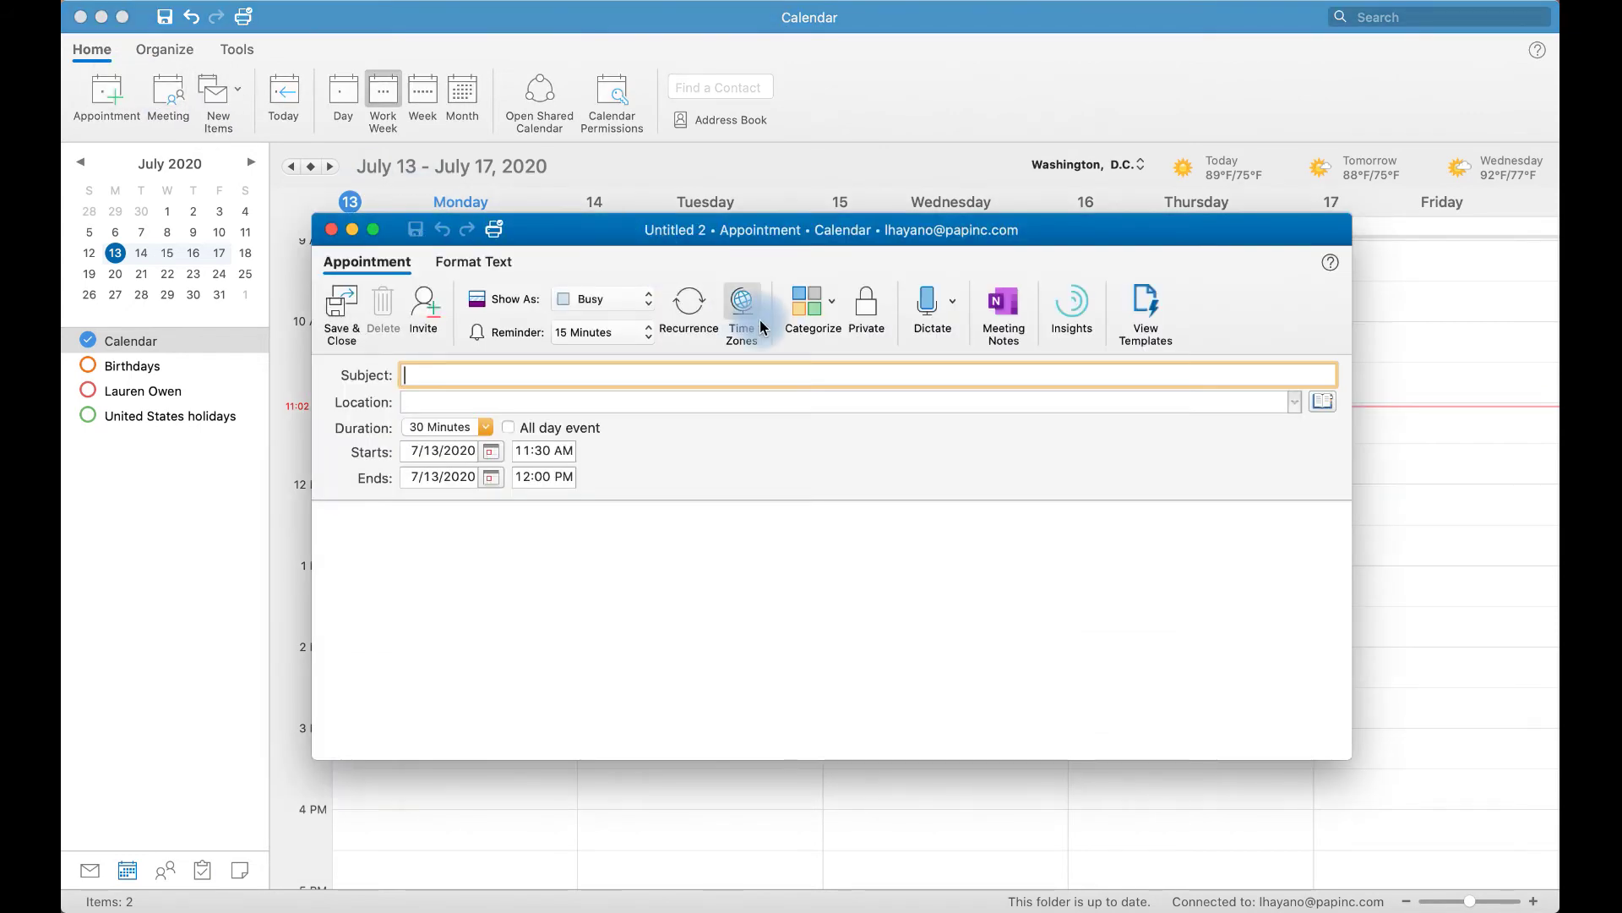
text(D)
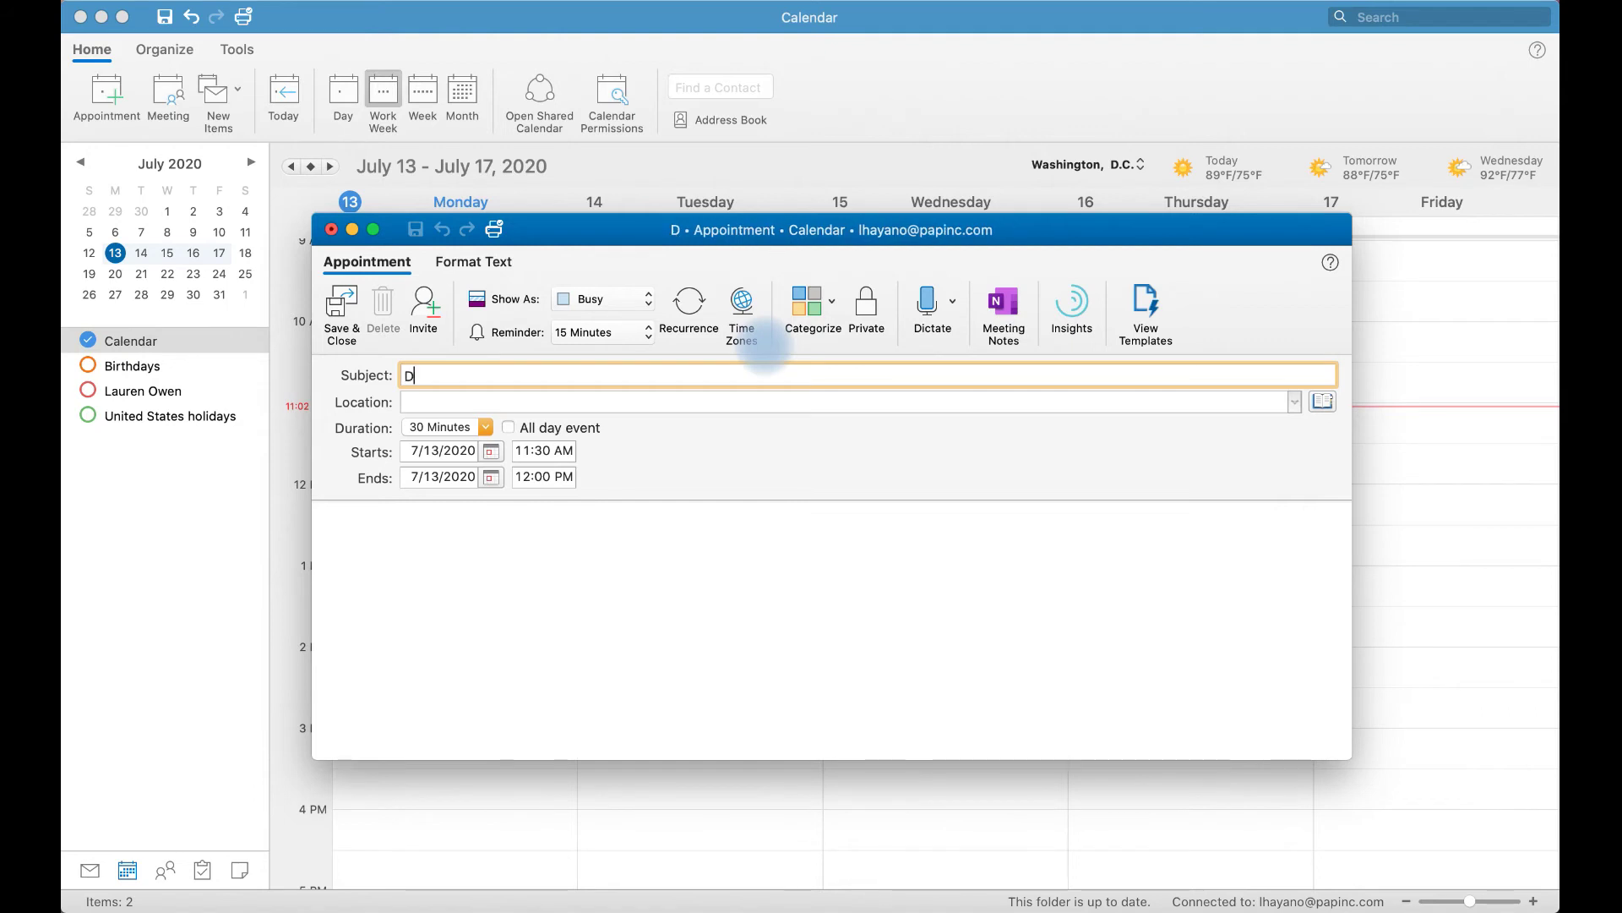
text(octor Appt)
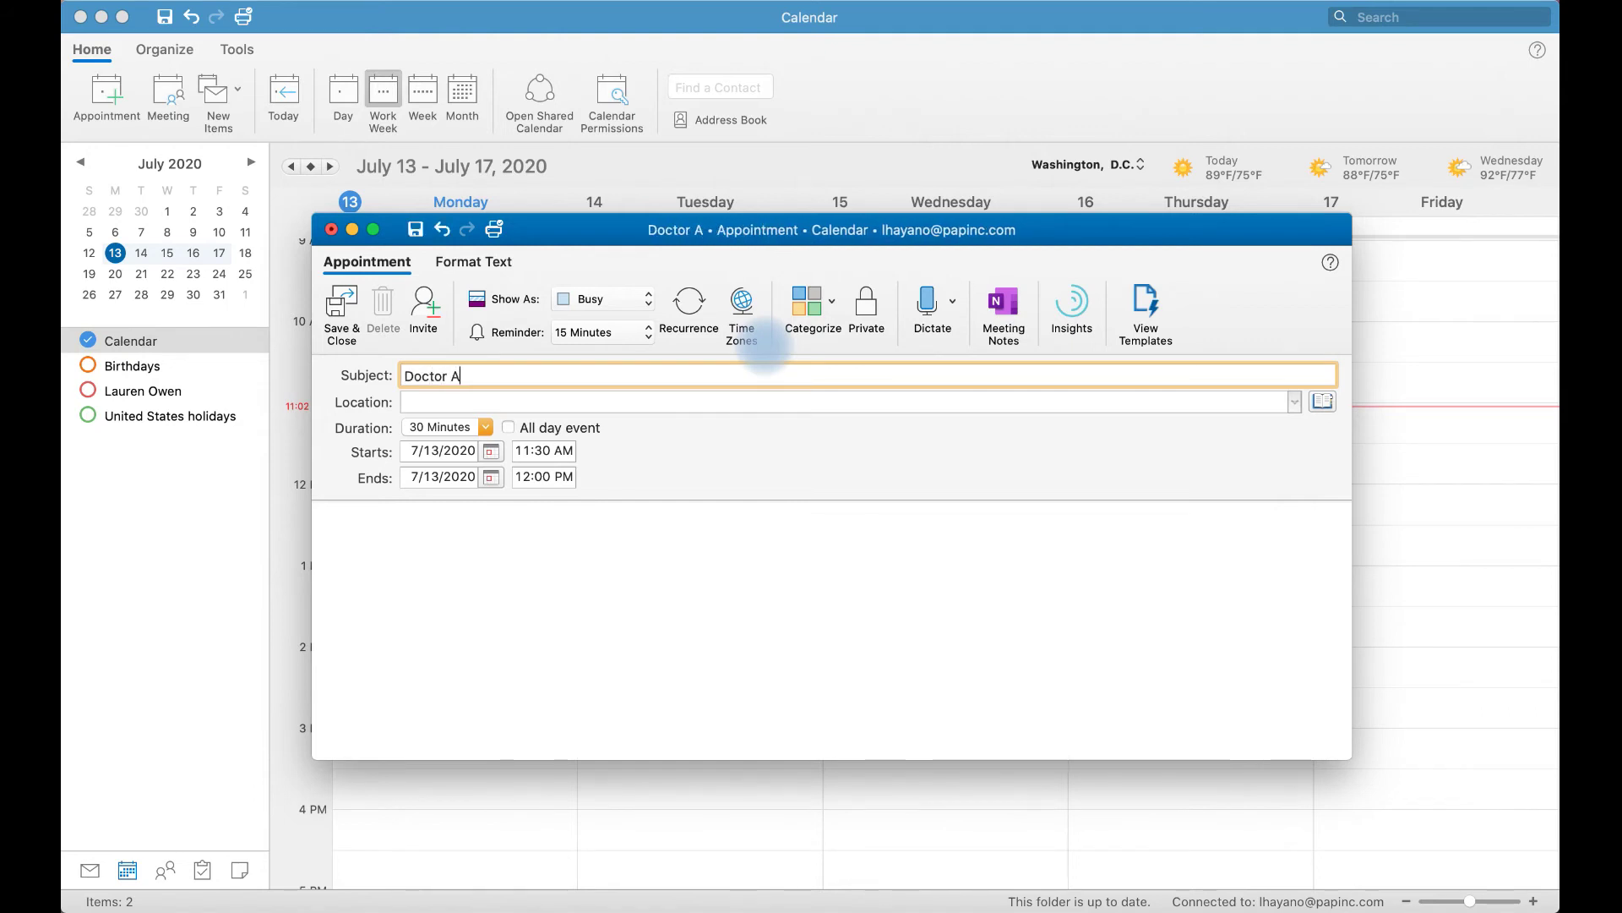
click(493, 465)
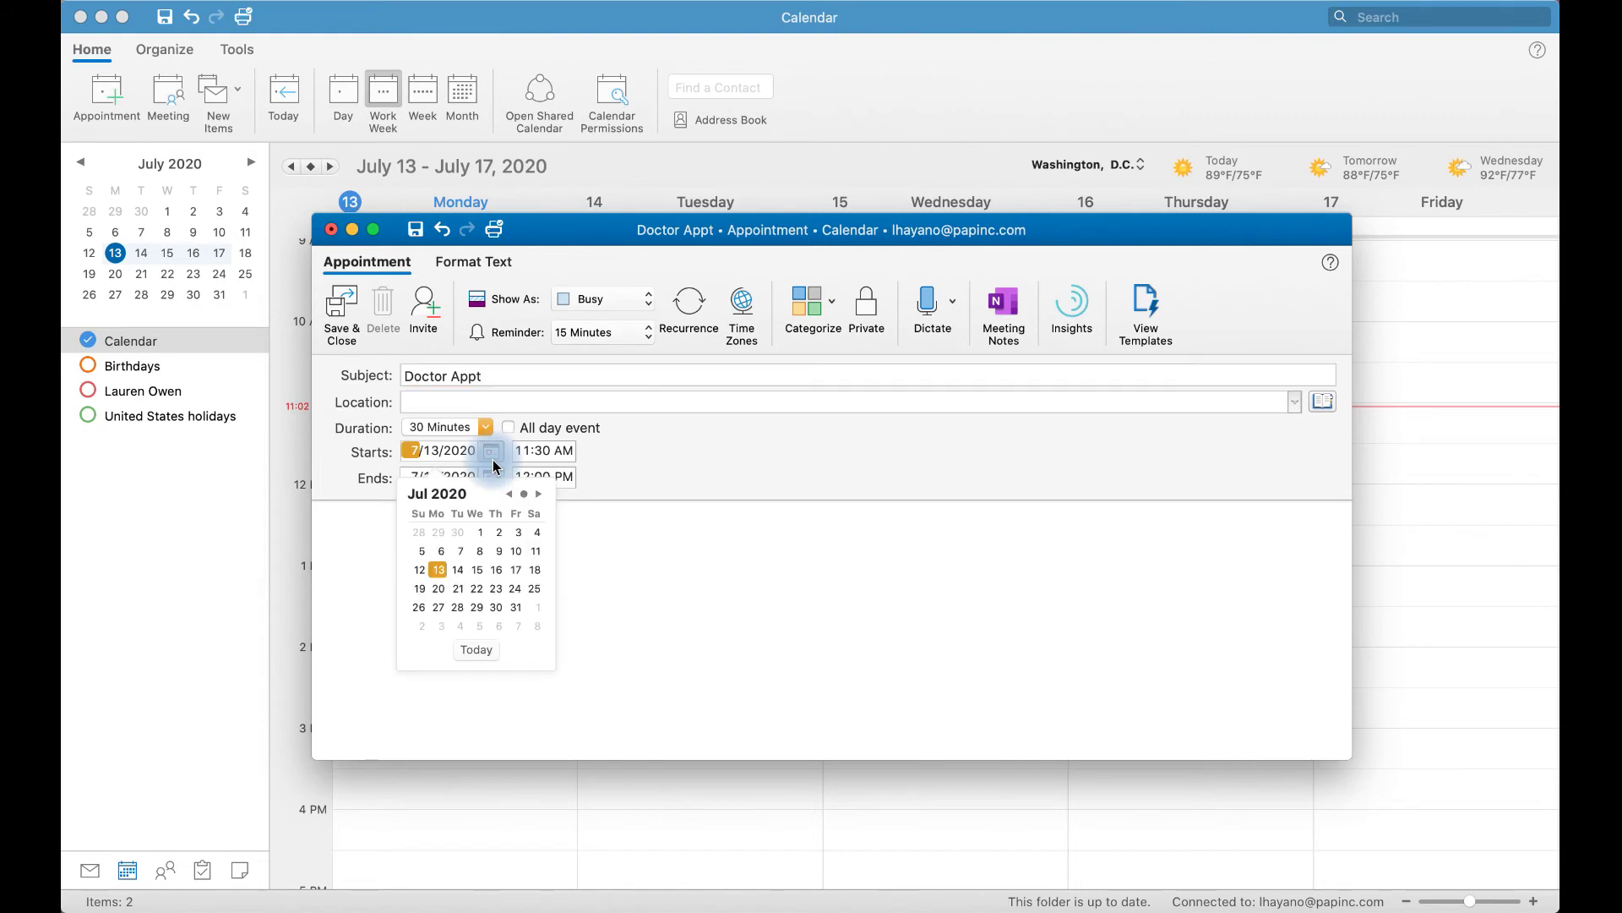
click(478, 575)
click(597, 583)
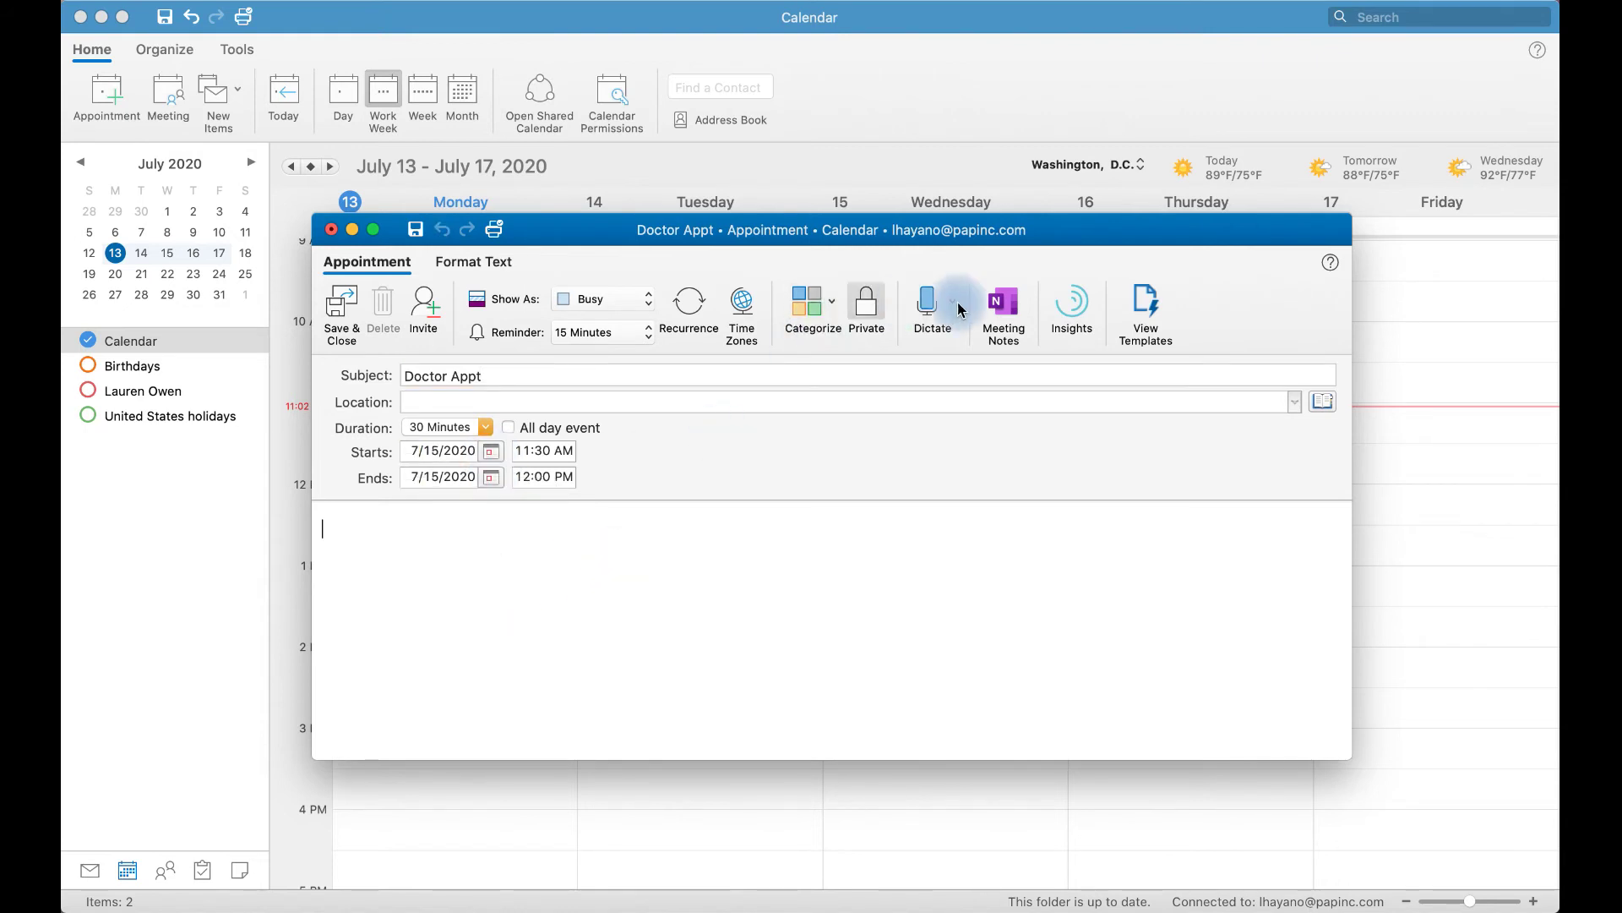
click(866, 321)
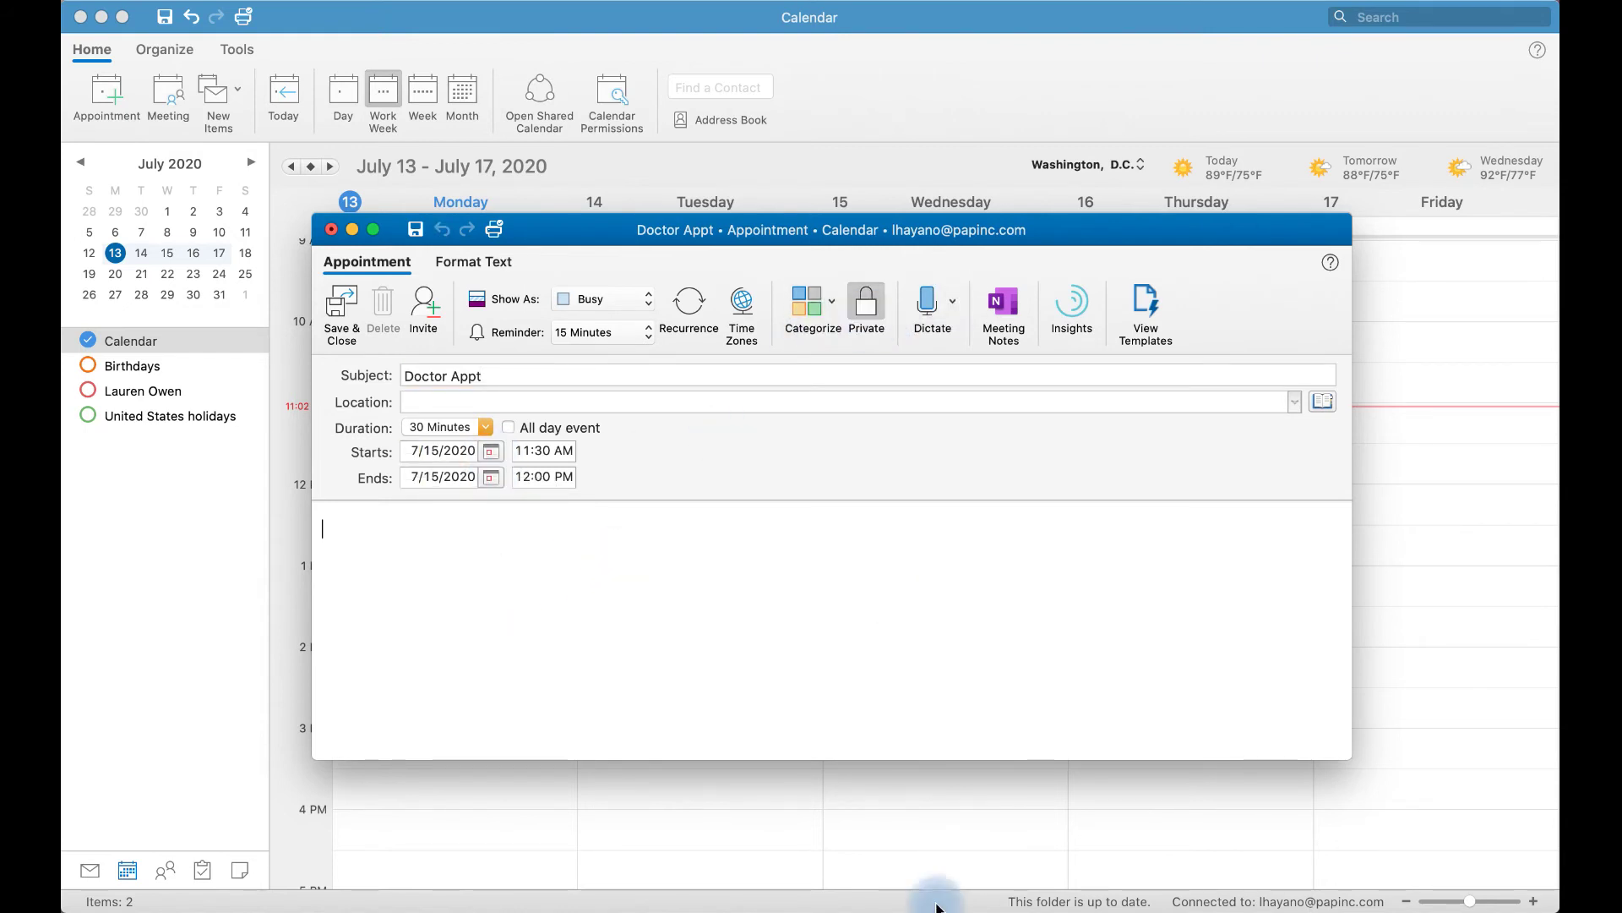
click(343, 304)
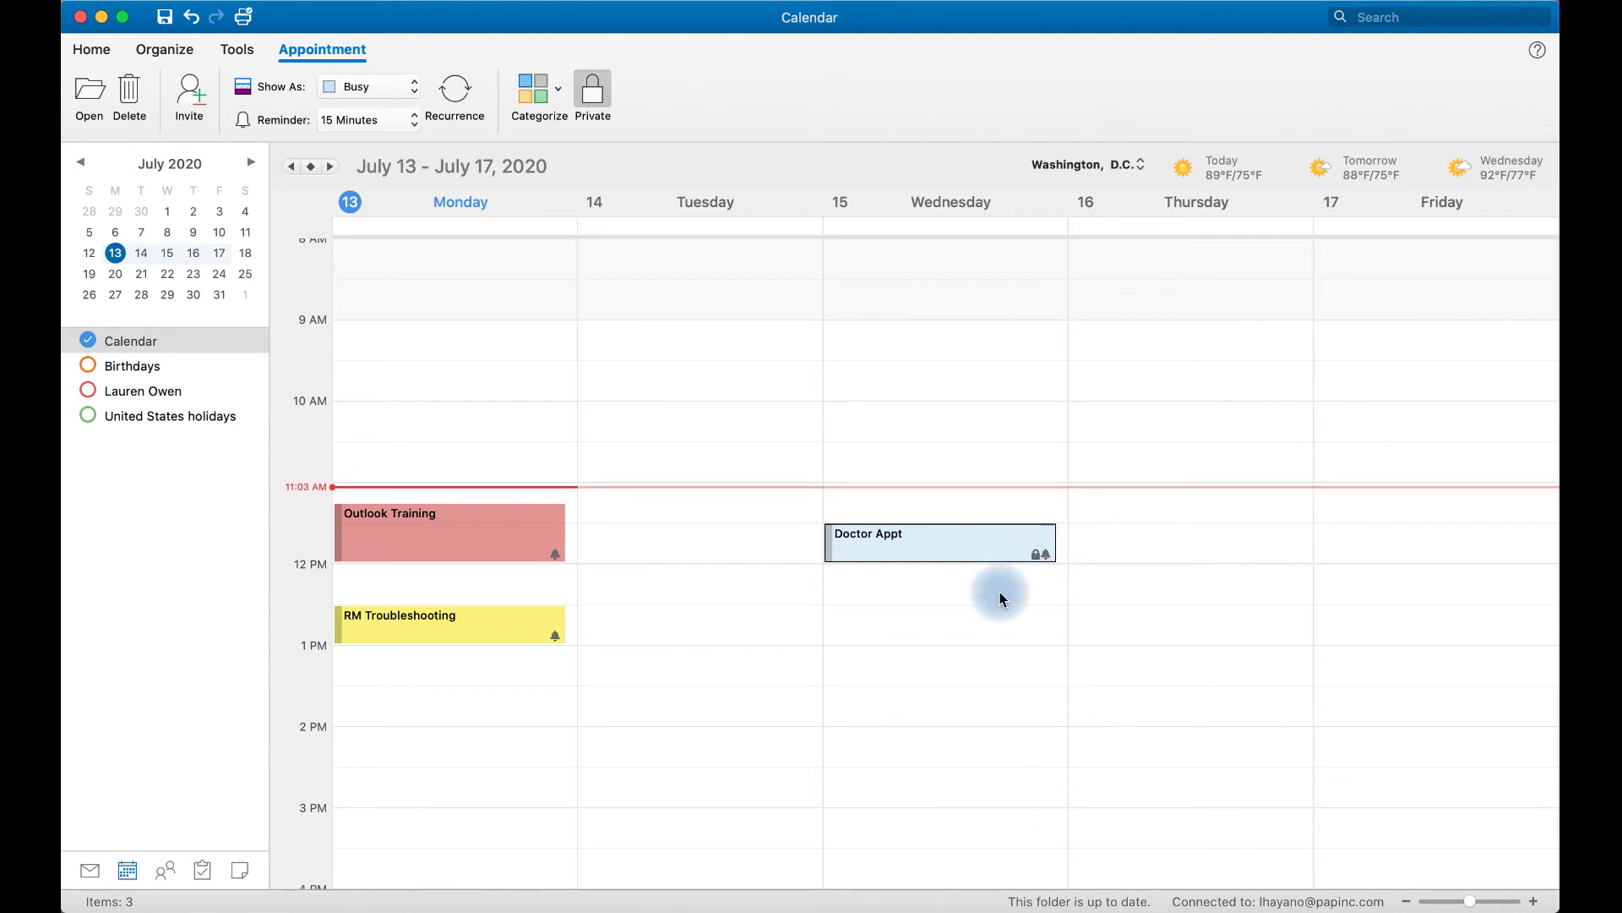
scroll(1000, 598, down, 5)
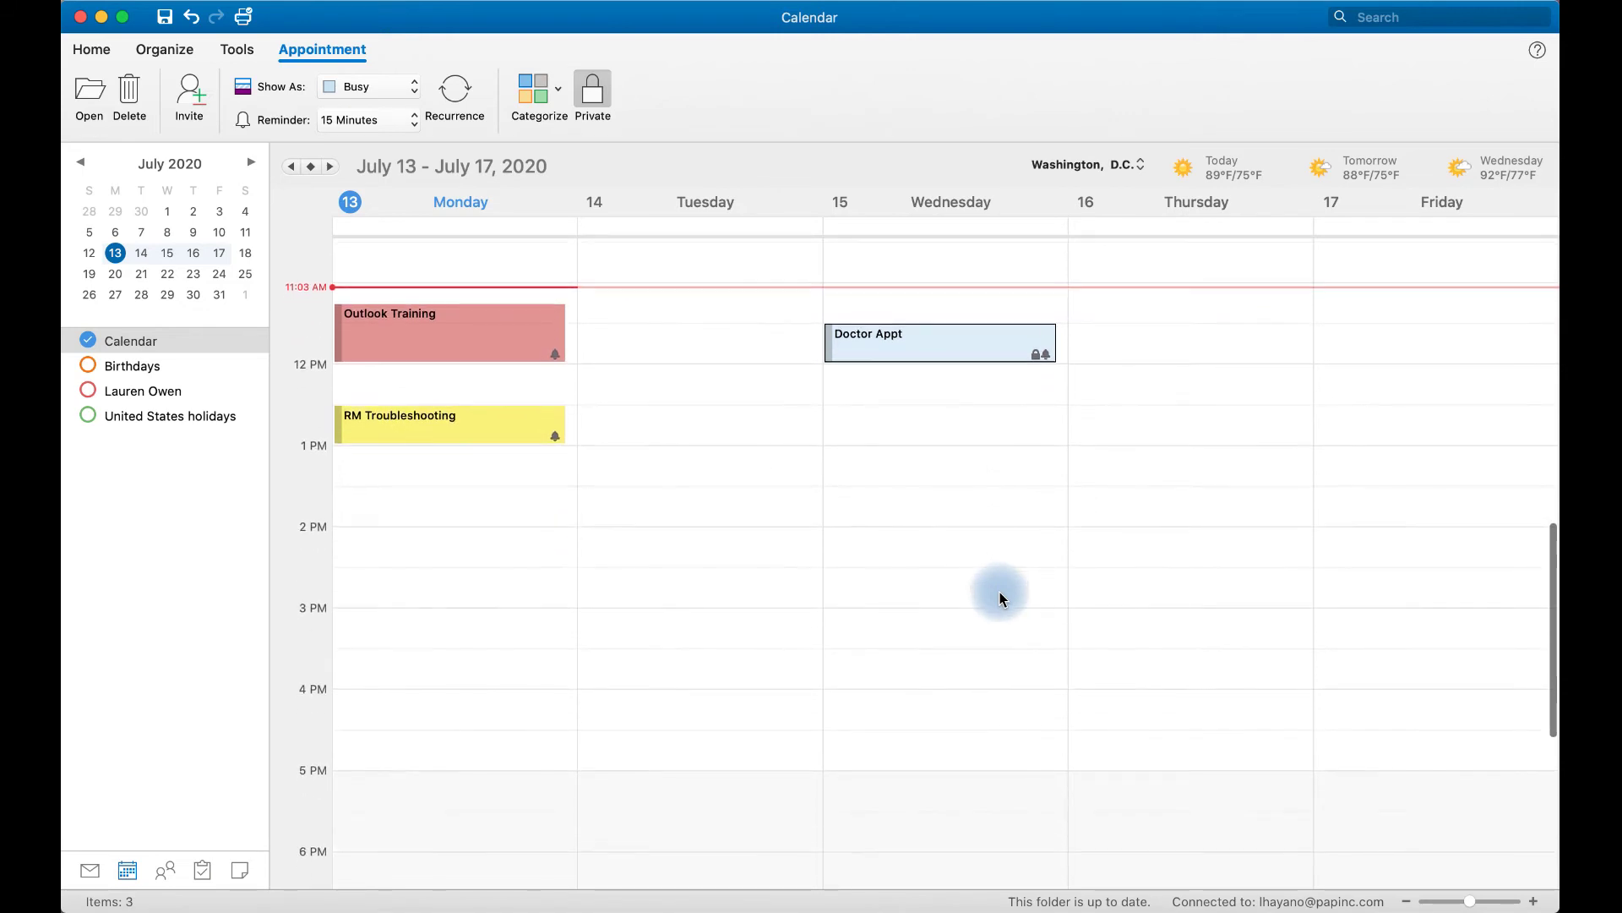
scroll(1001, 598, up, 3)
scroll(1000, 591, down, 2)
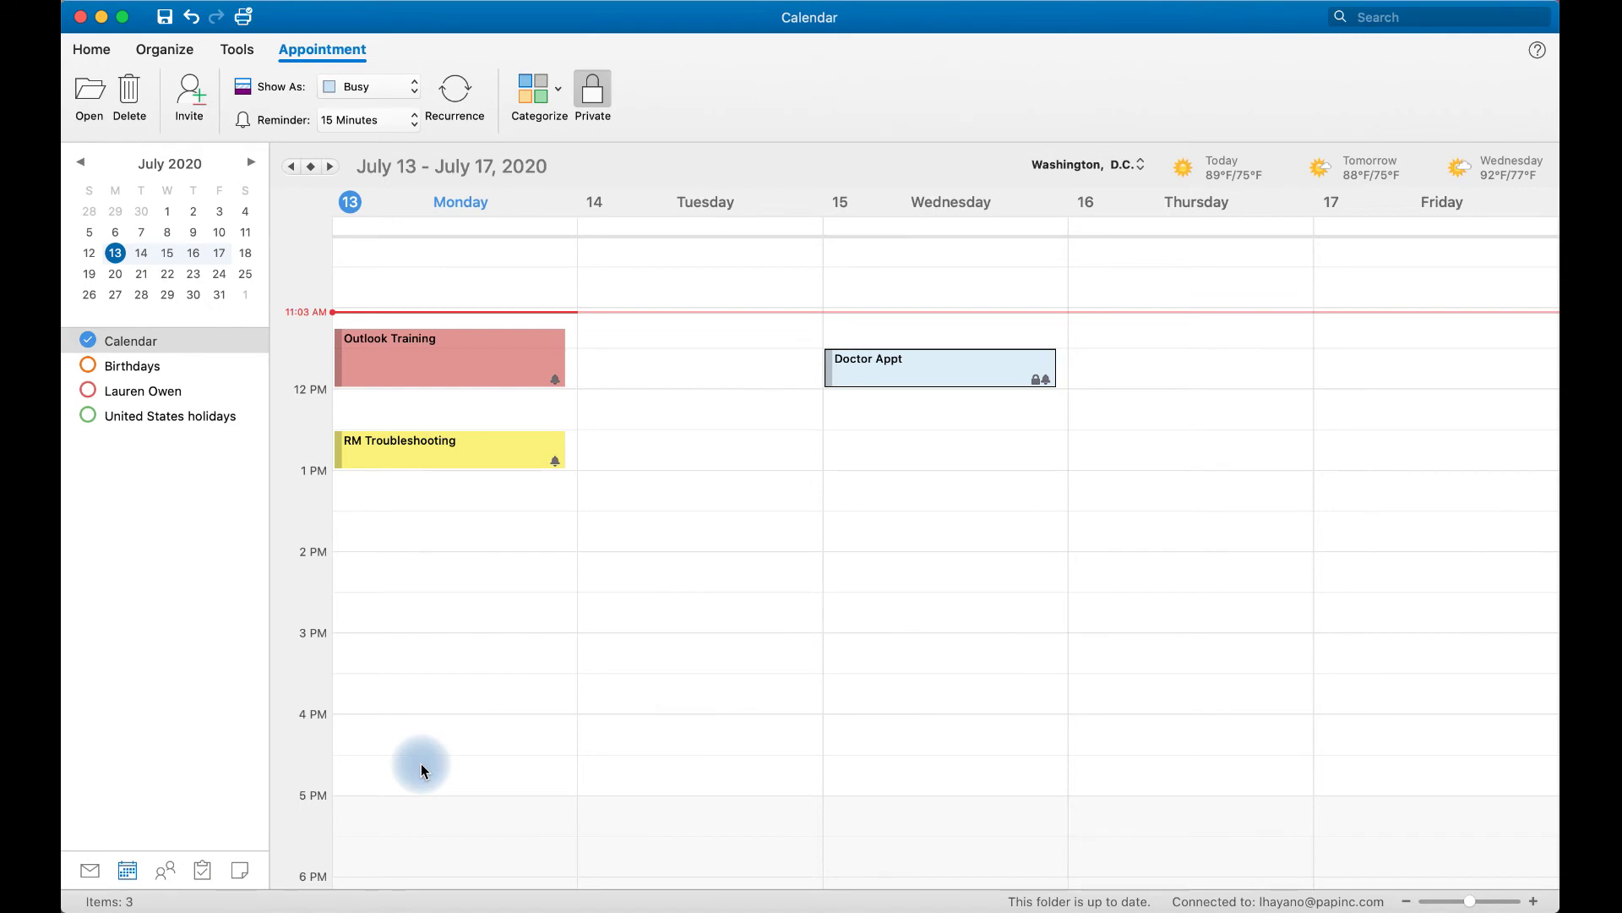
click(93, 51)
Step: Create a new 'Review task list' appointment on July 15, 2020 from 5:00 to 5:30 PM
click(106, 91)
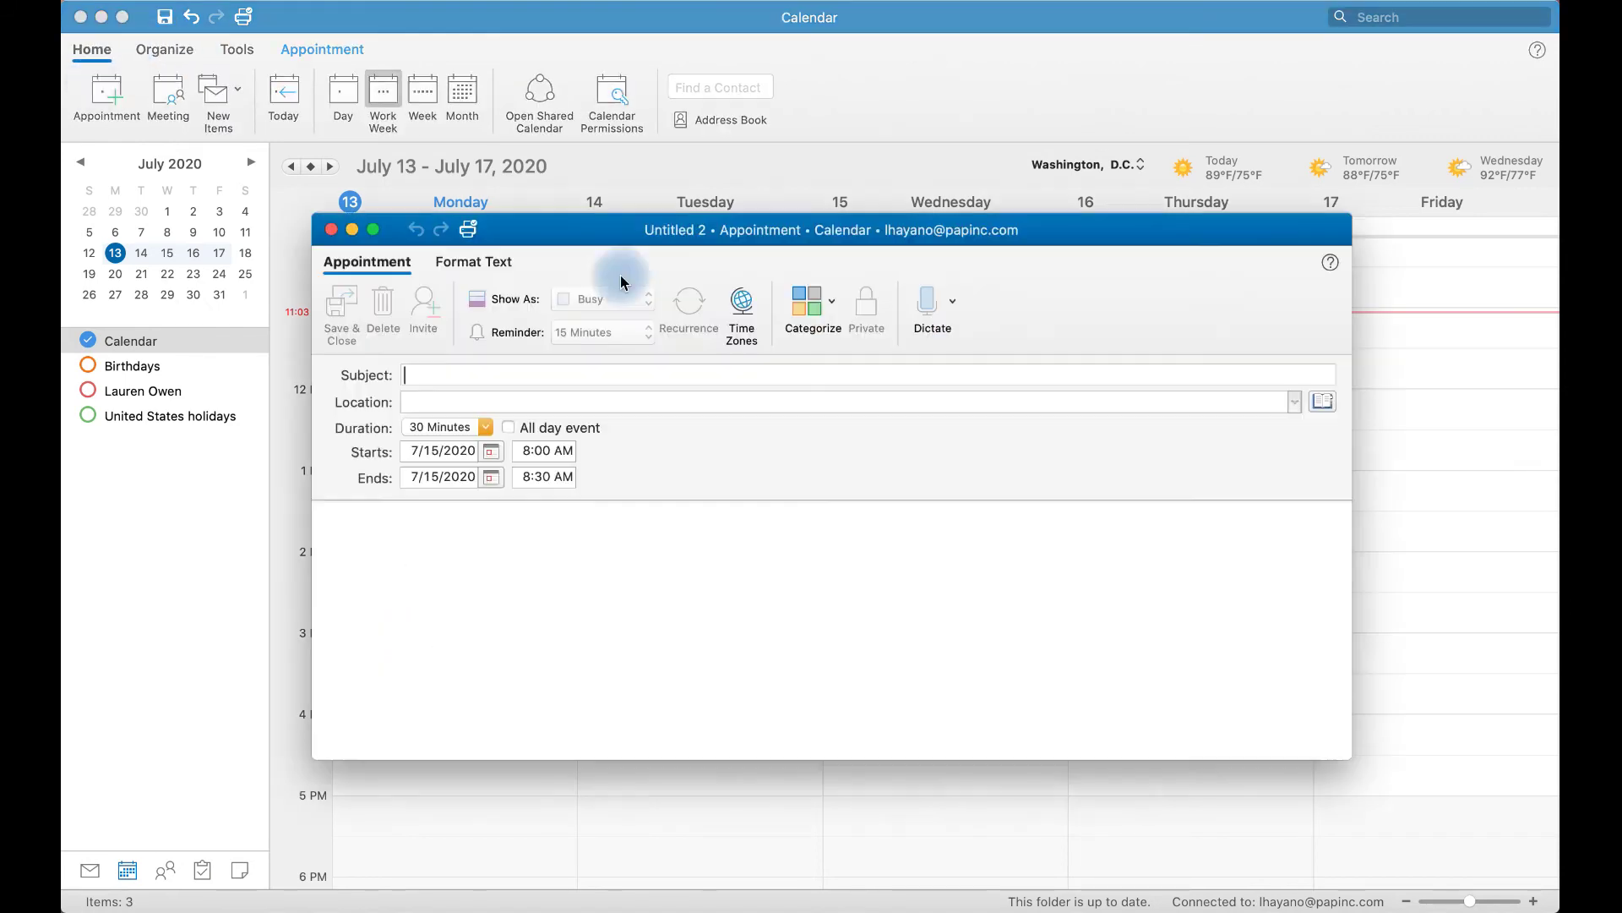
text(R)
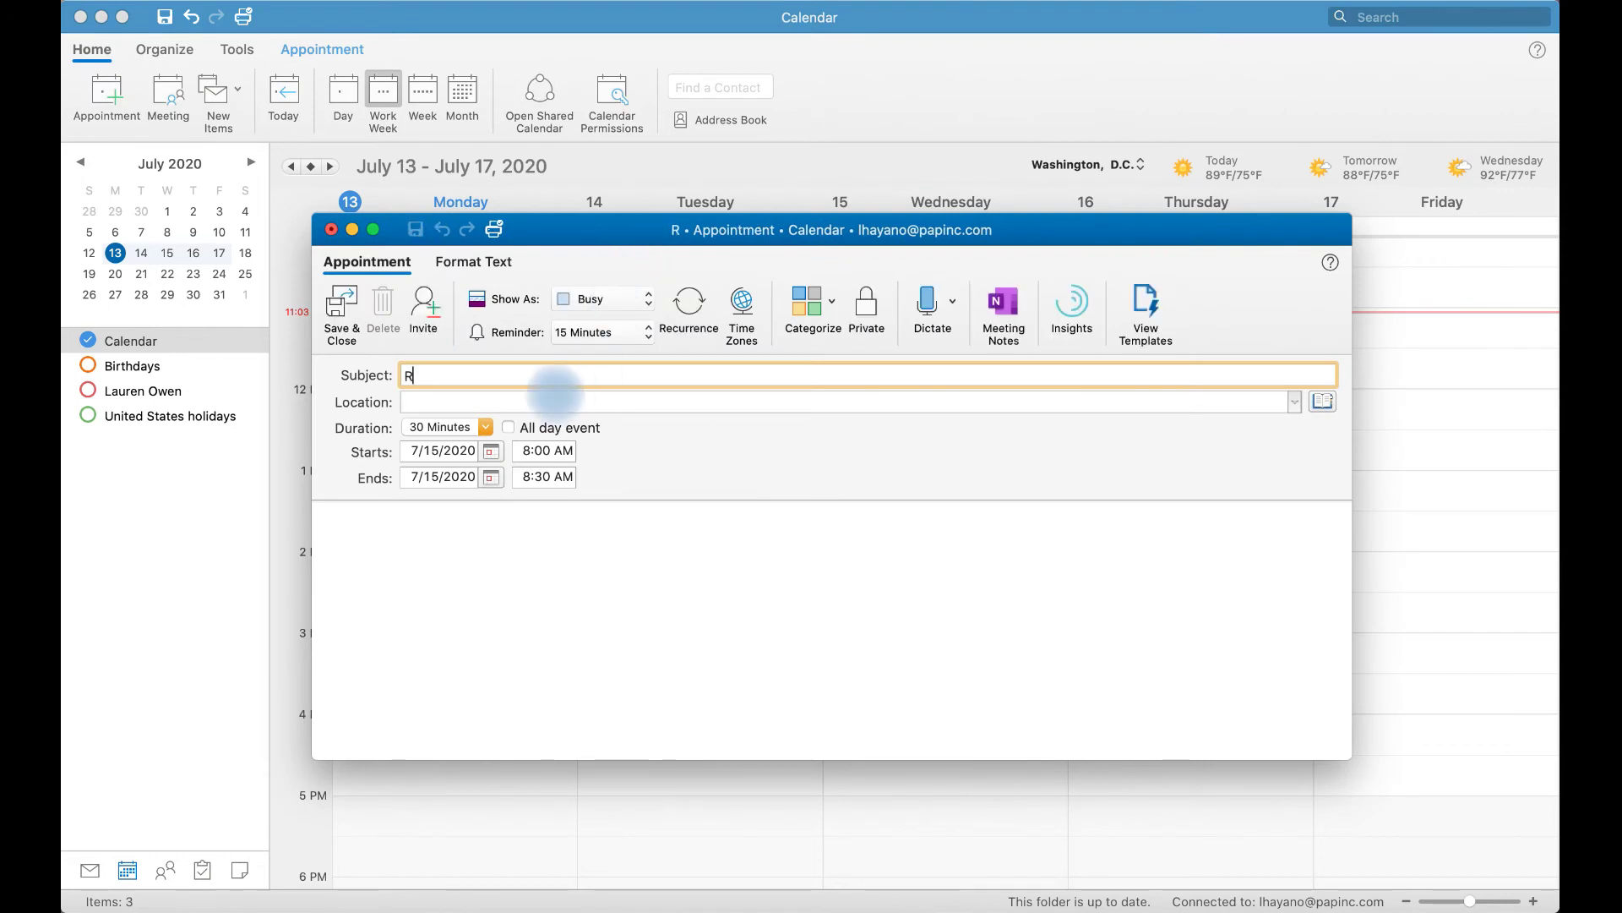
text(eview task l)
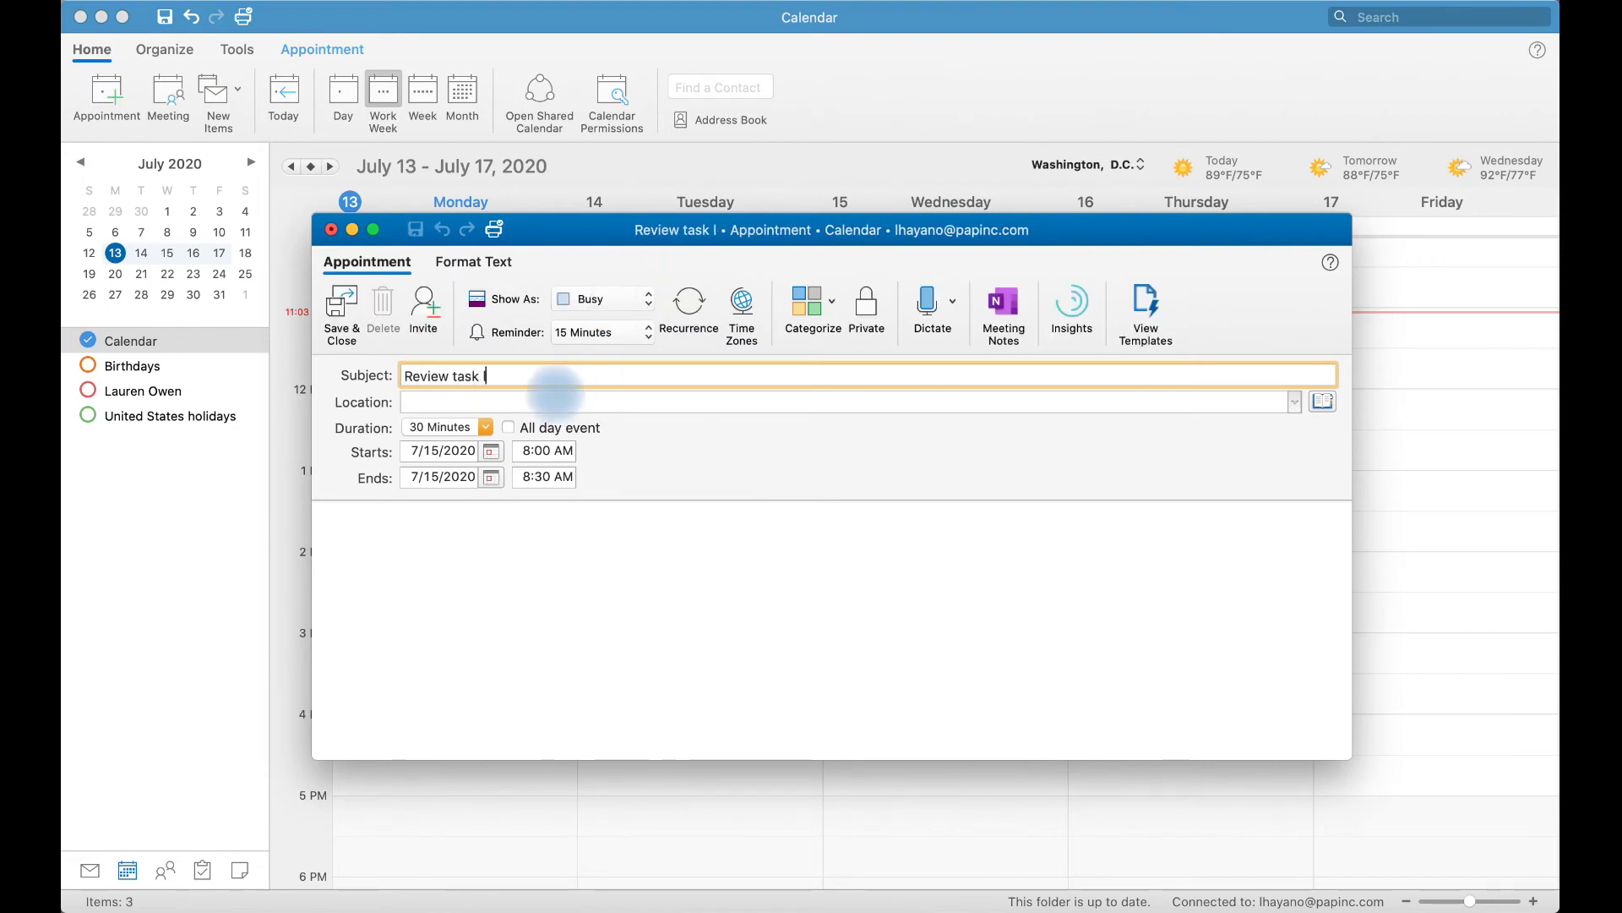
text(ist)
click(527, 555)
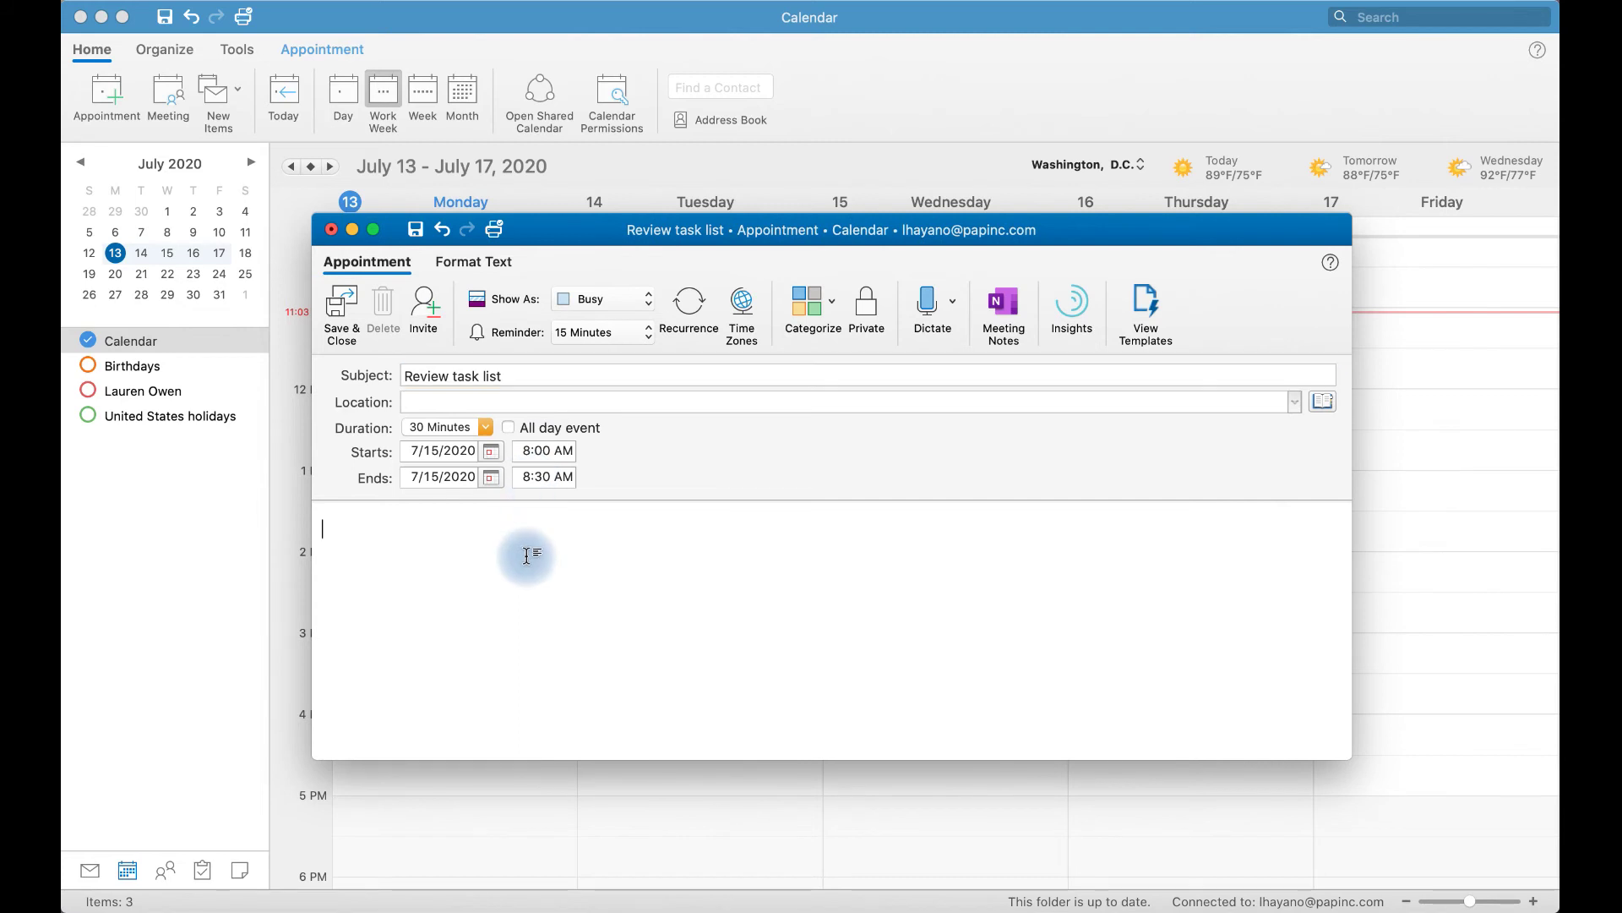
click(530, 457)
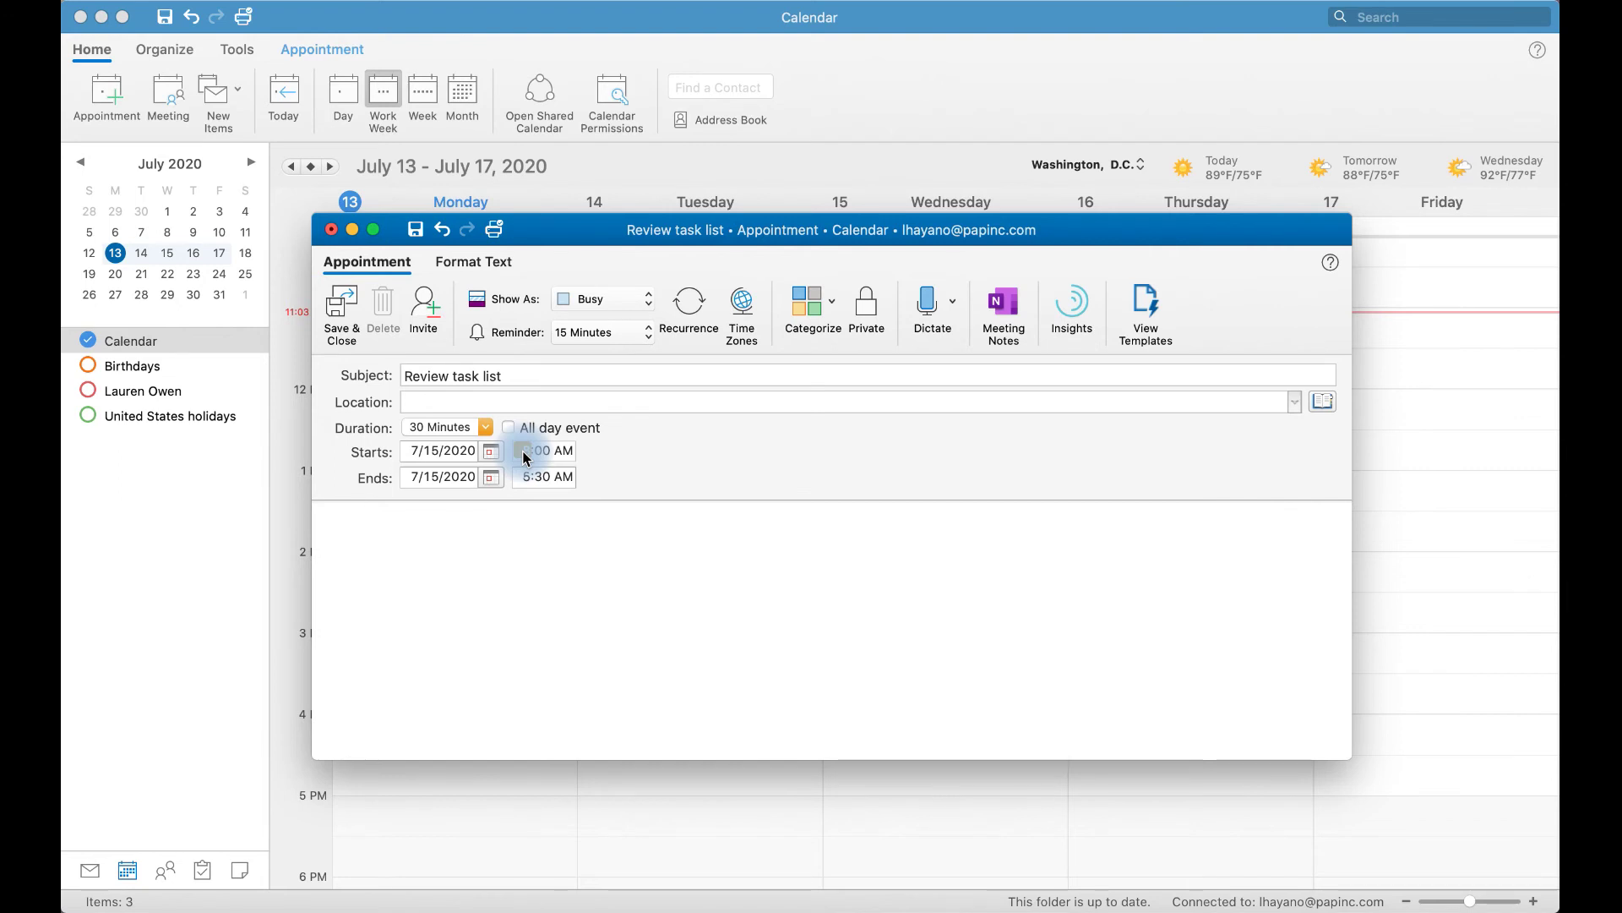
text(5)
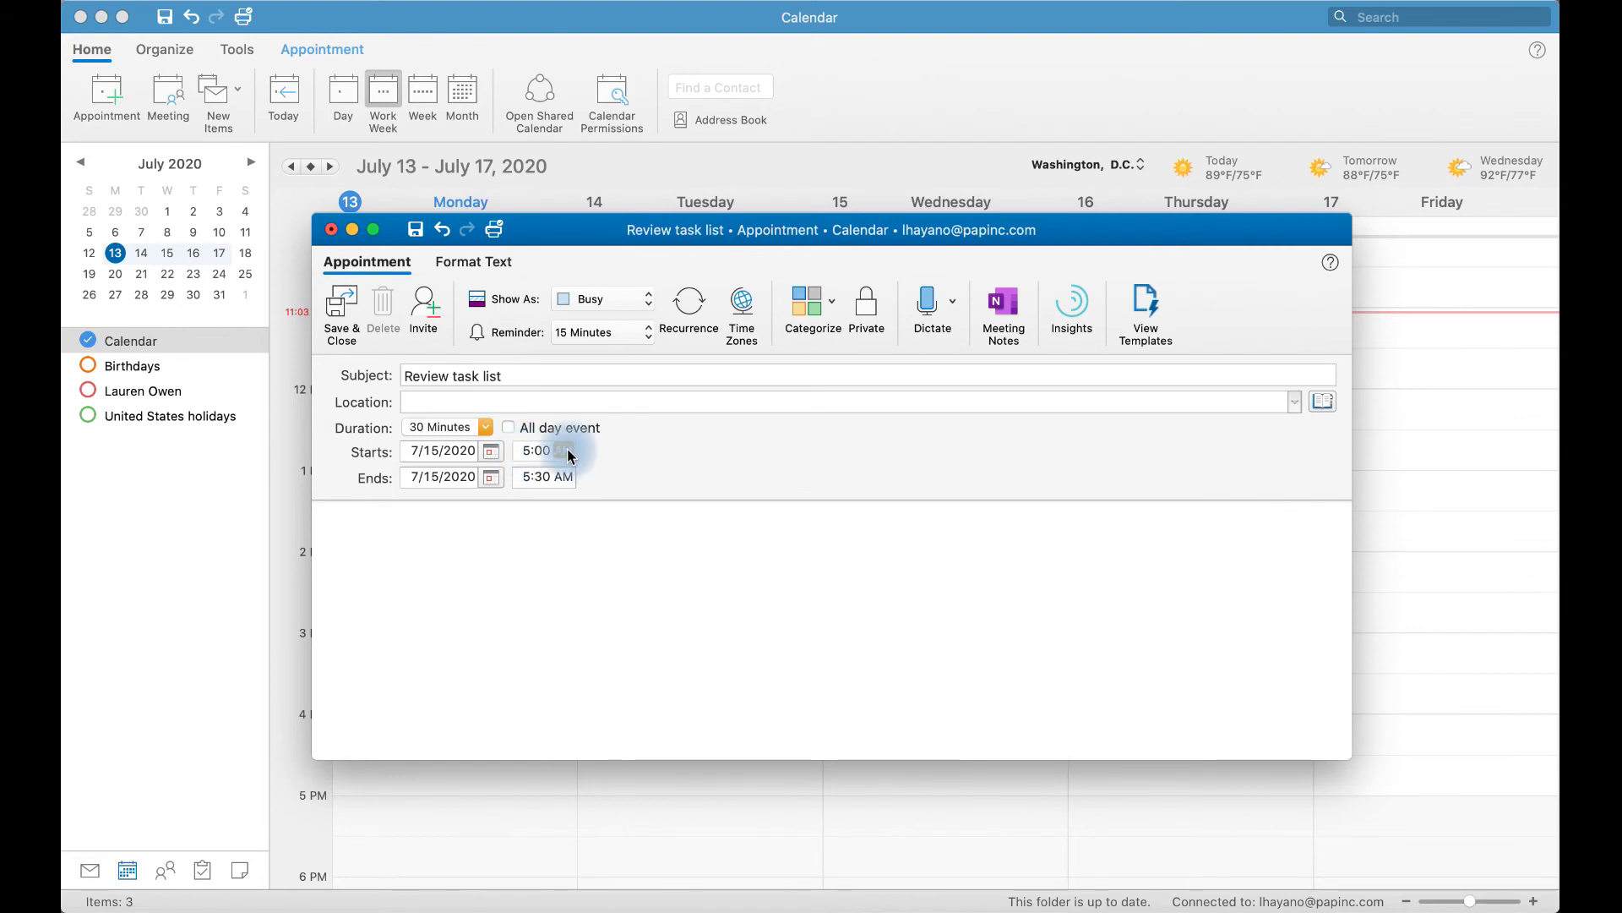
click(572, 507)
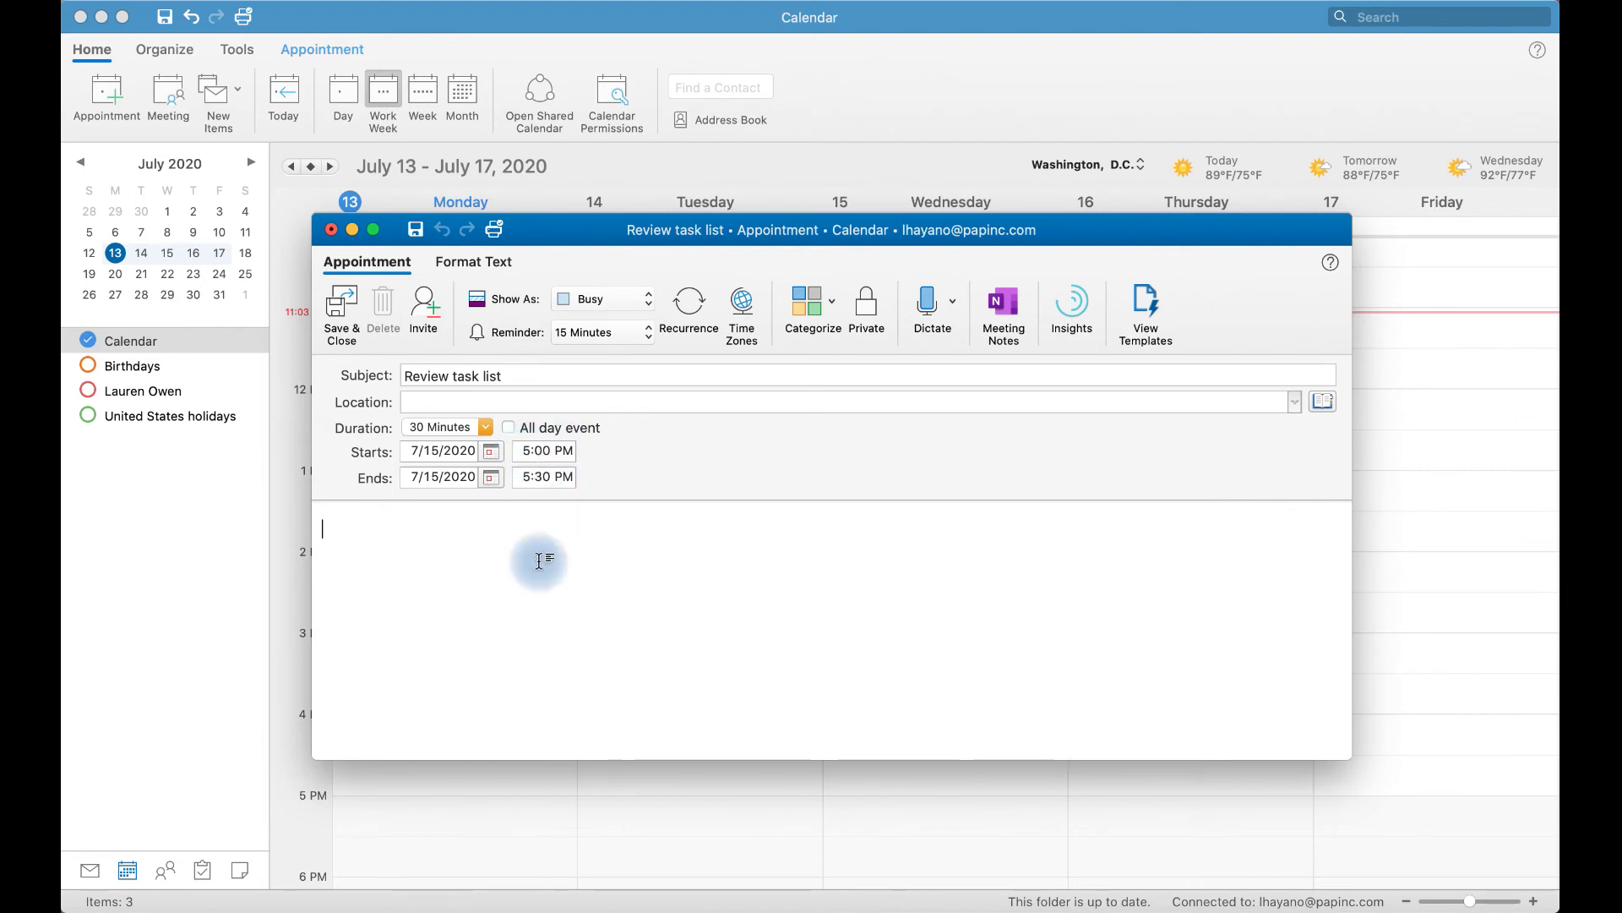
click(693, 310)
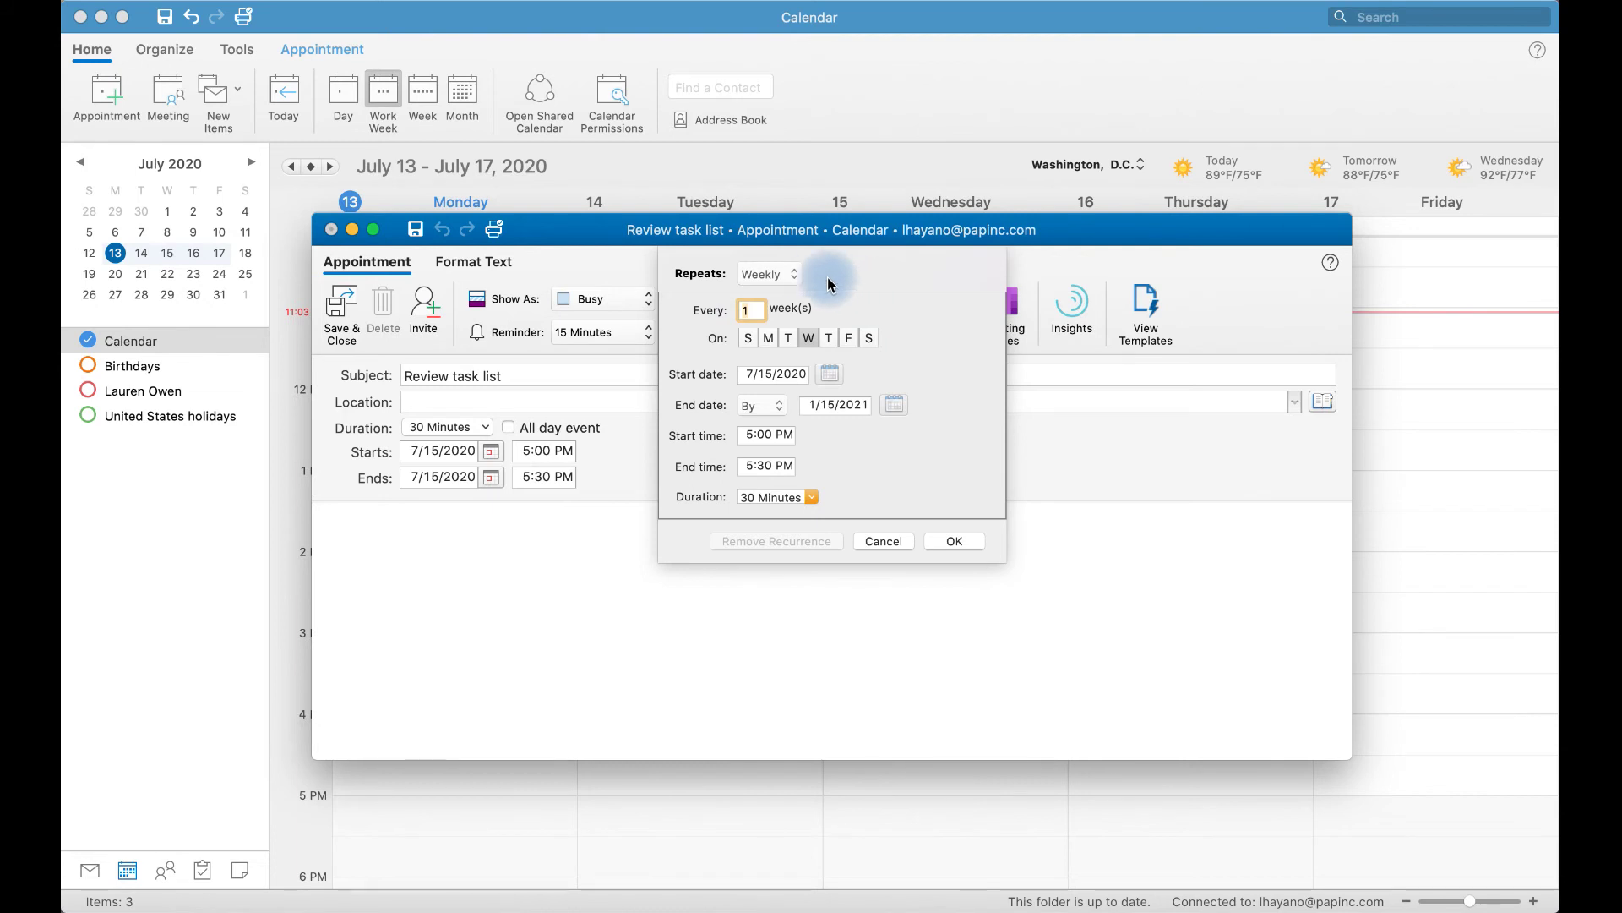
Step: Change the recurrence from weekly to daily, ending 1/15/21, and save the appointment
click(775, 277)
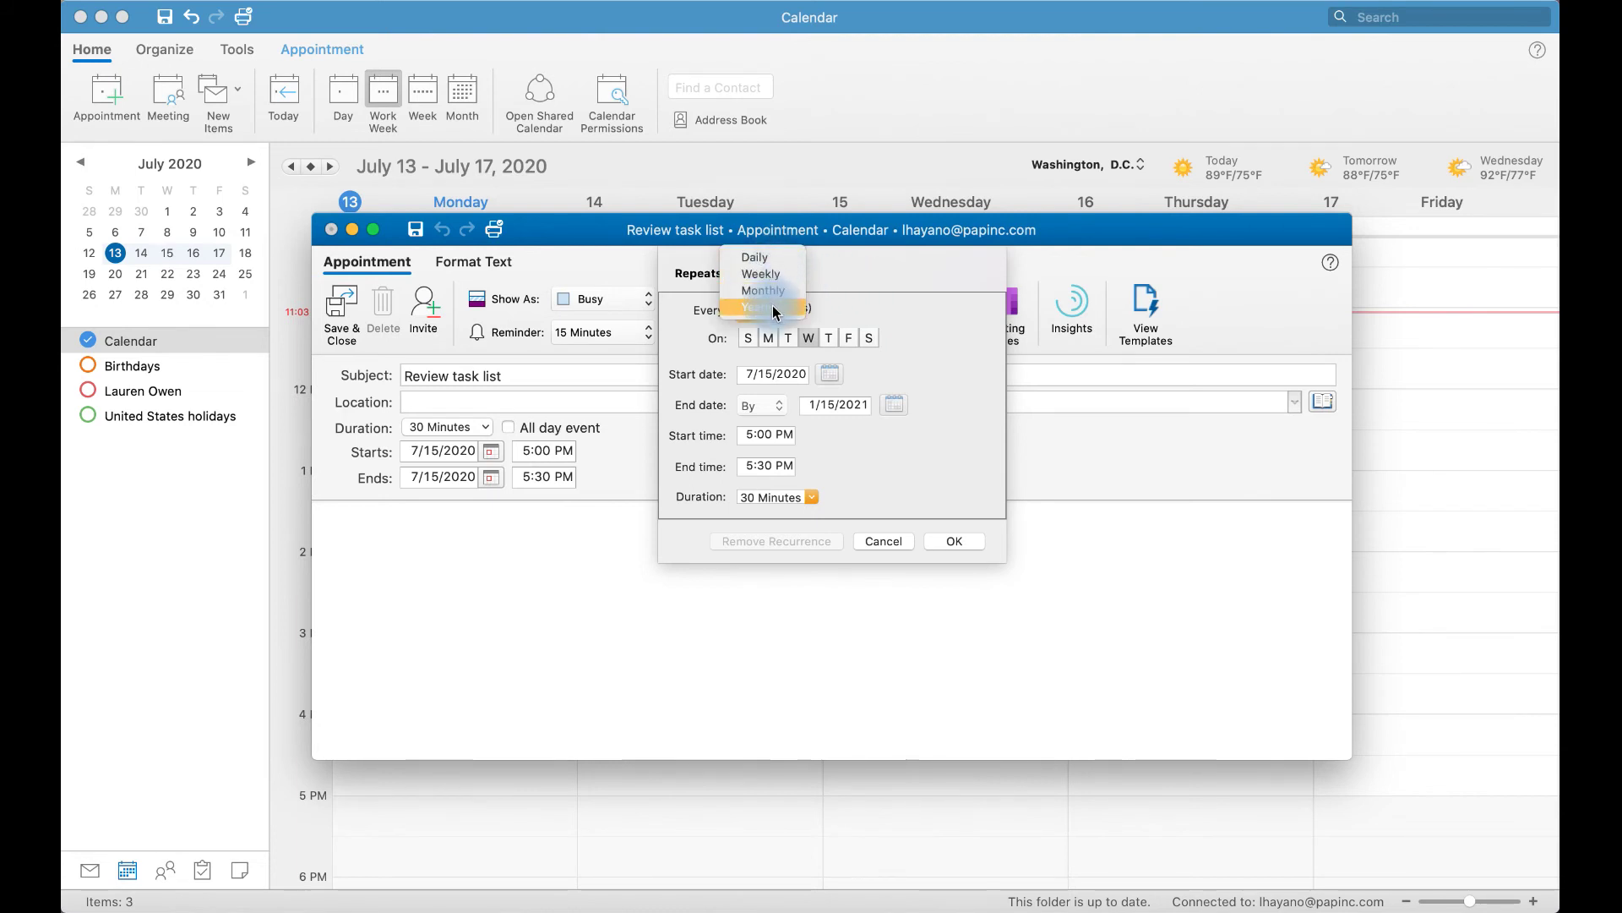
click(764, 260)
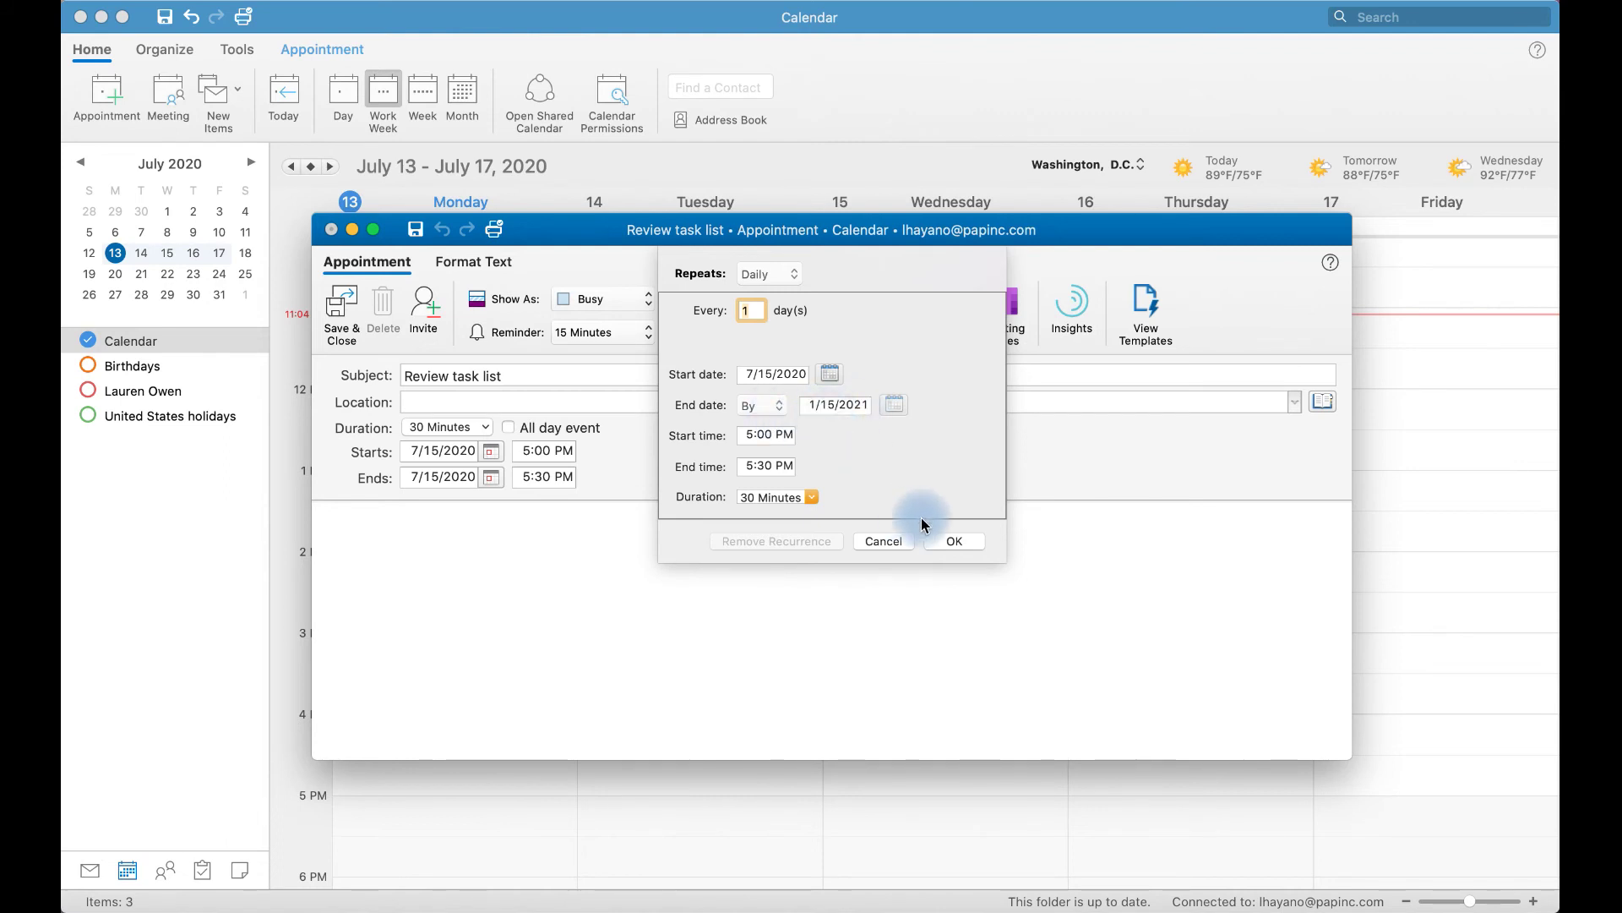
click(963, 545)
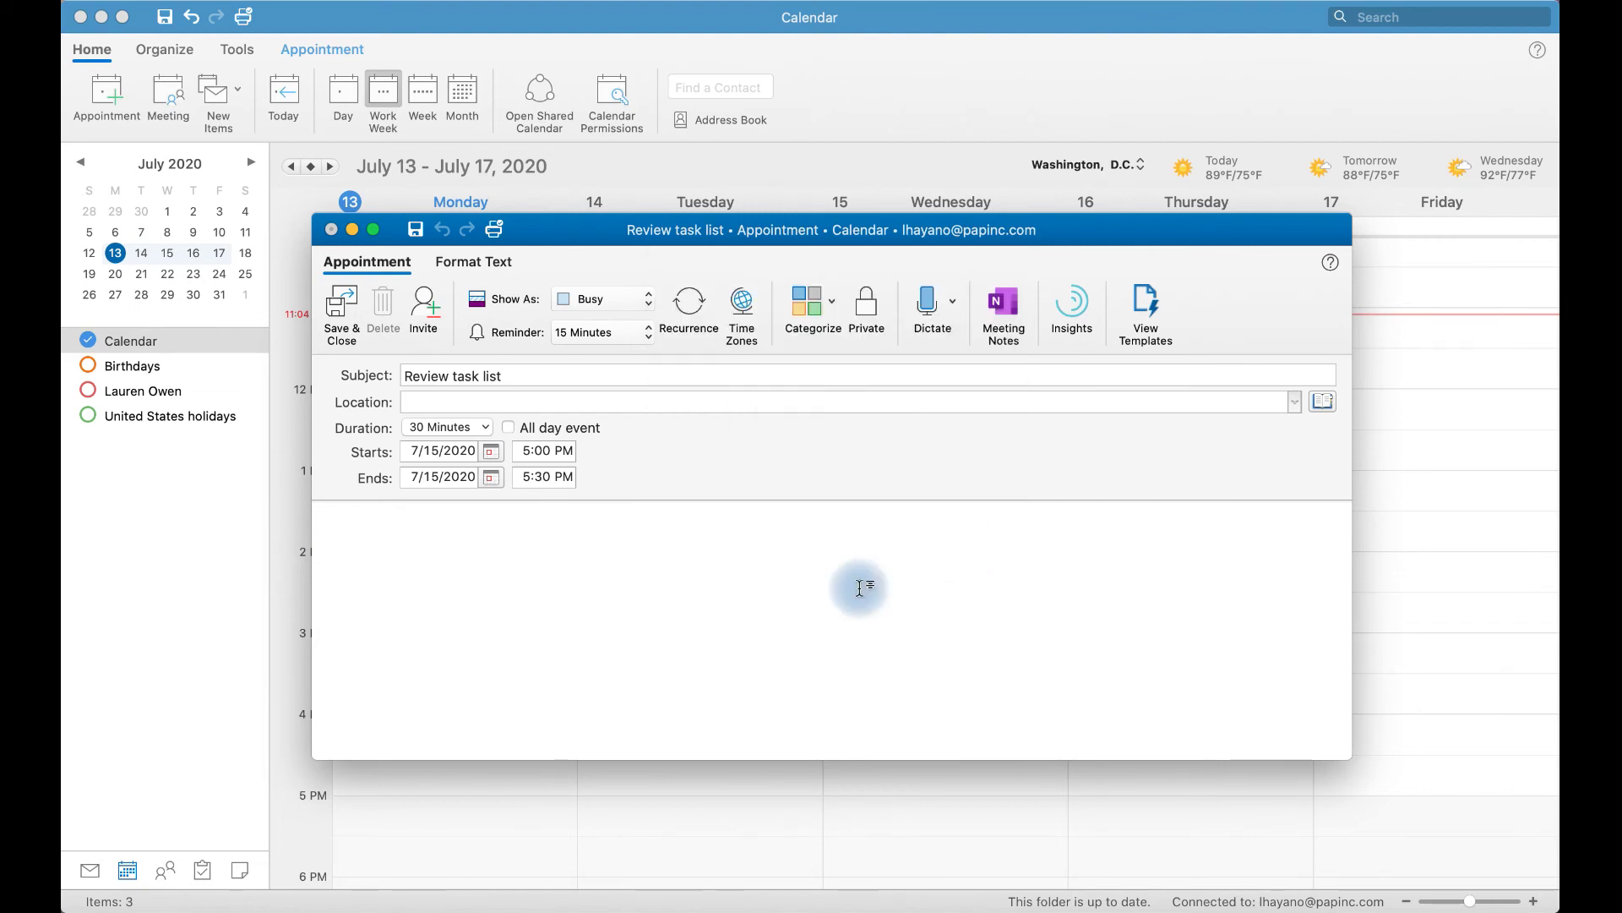
click(323, 299)
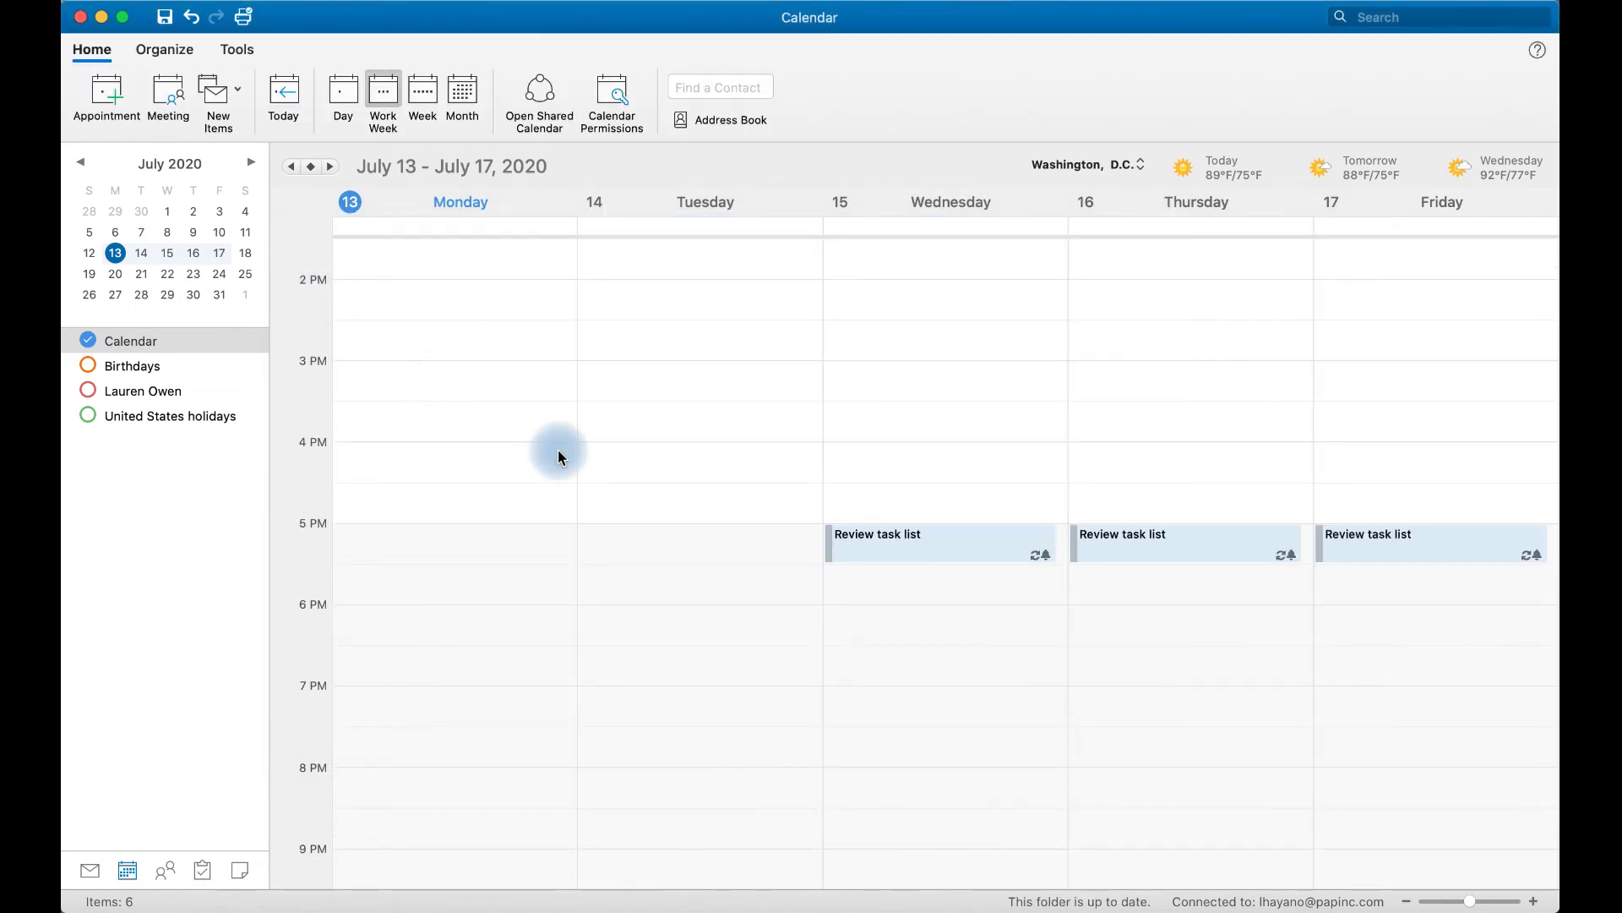
Step: Check the 5 PM entries in the week of July 20–24, then go back to July 13–17
scroll(558, 455, up, 5)
scroll(560, 456, up, 2)
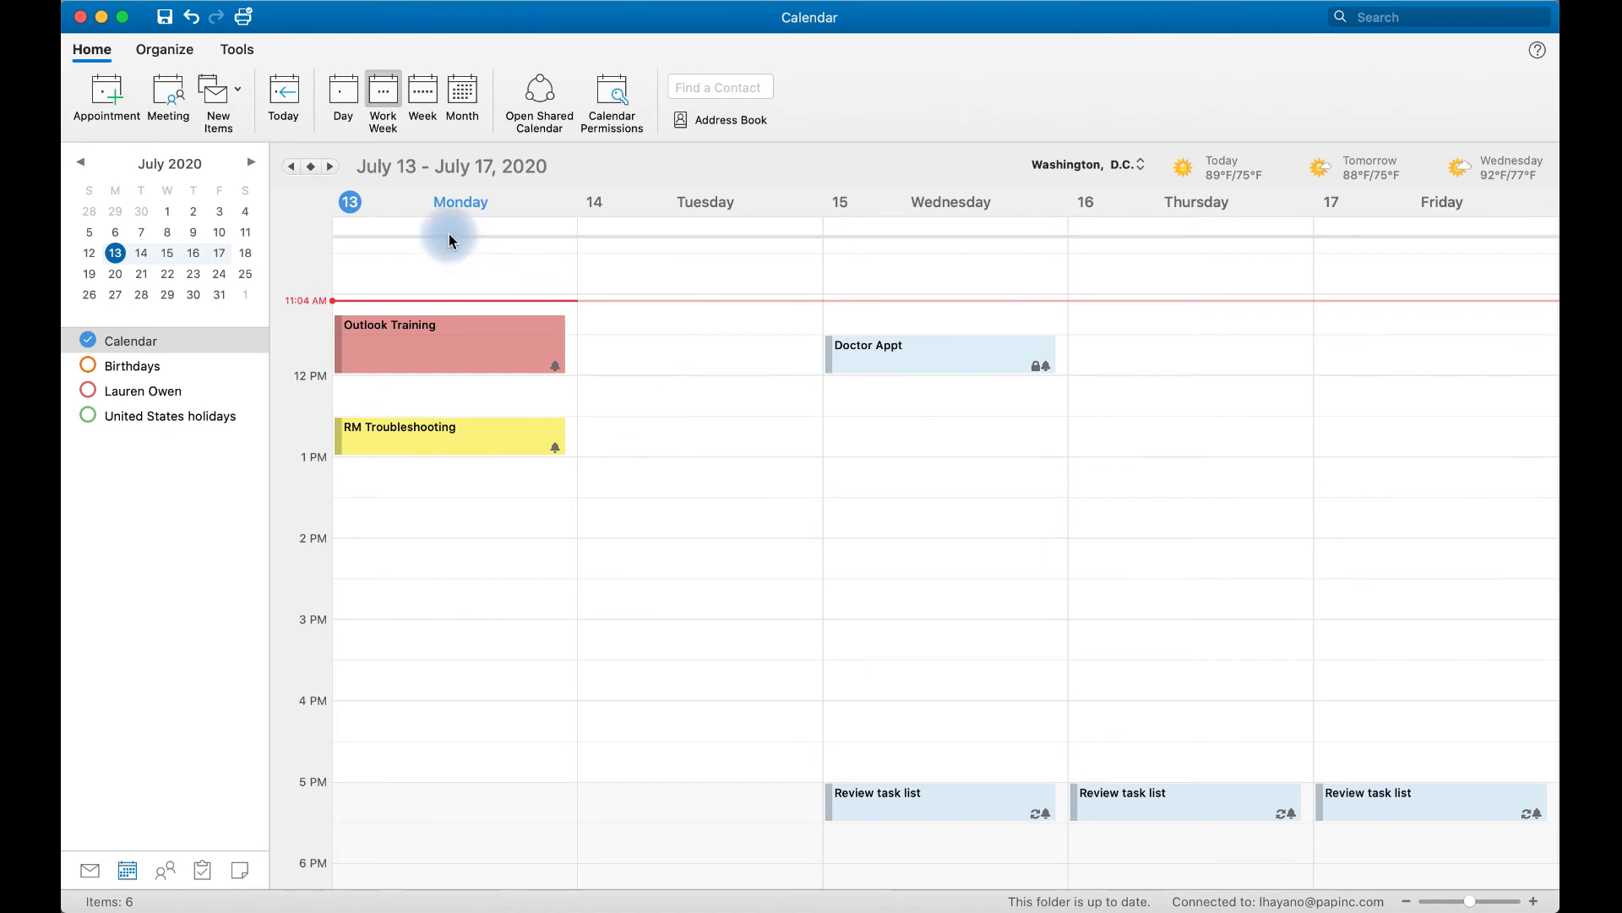
click(330, 167)
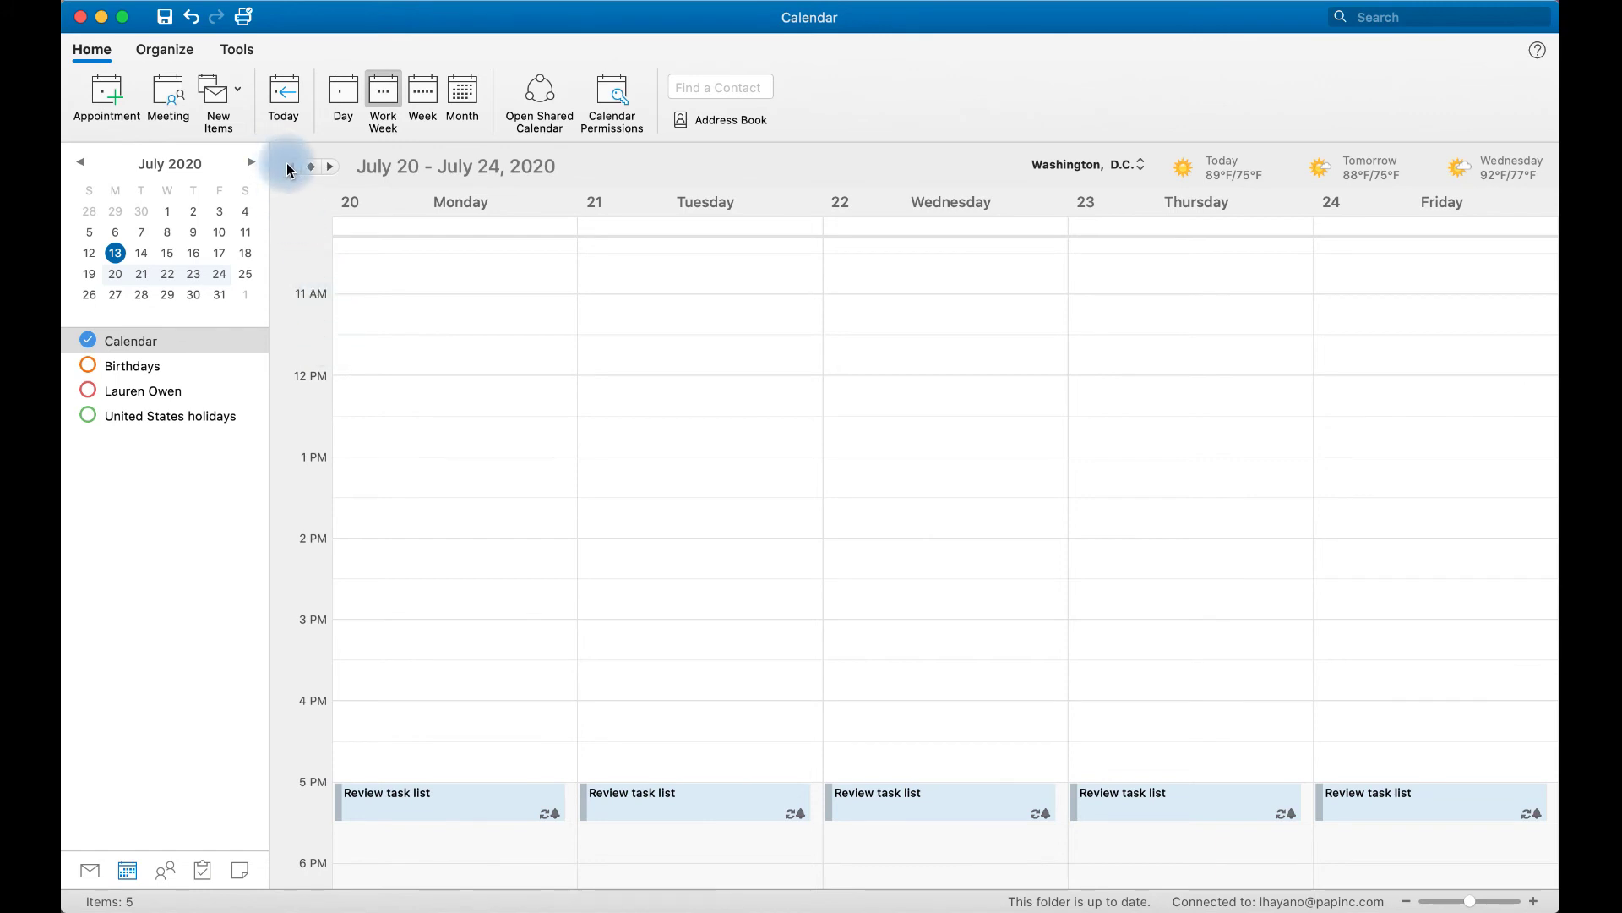
click(289, 167)
scroll(565, 681, up, 2)
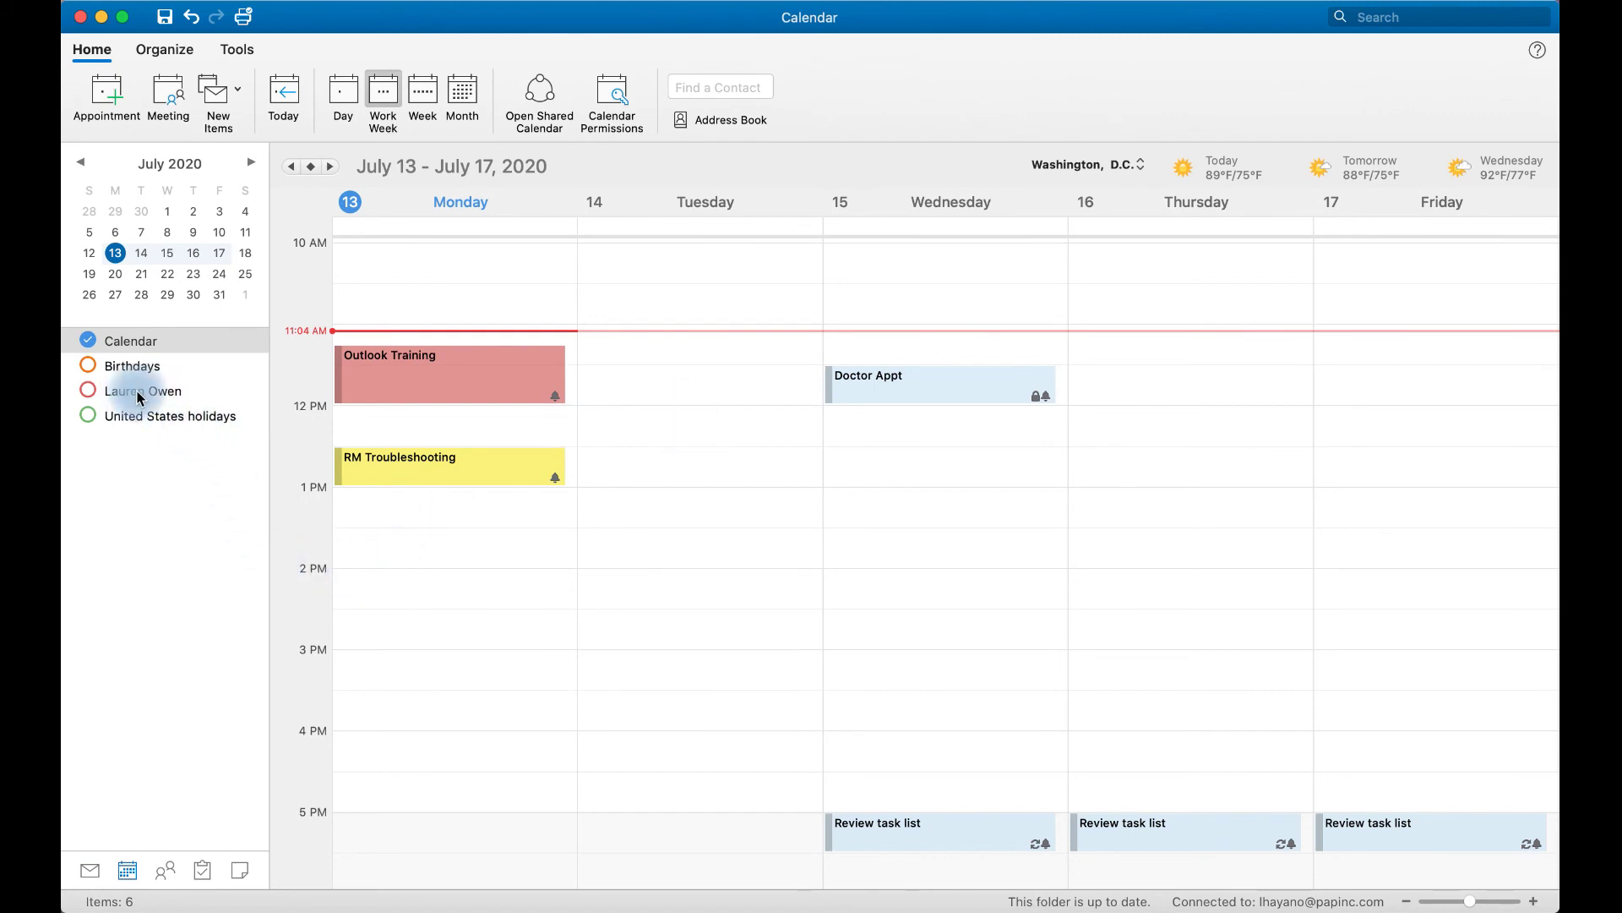
click(554, 82)
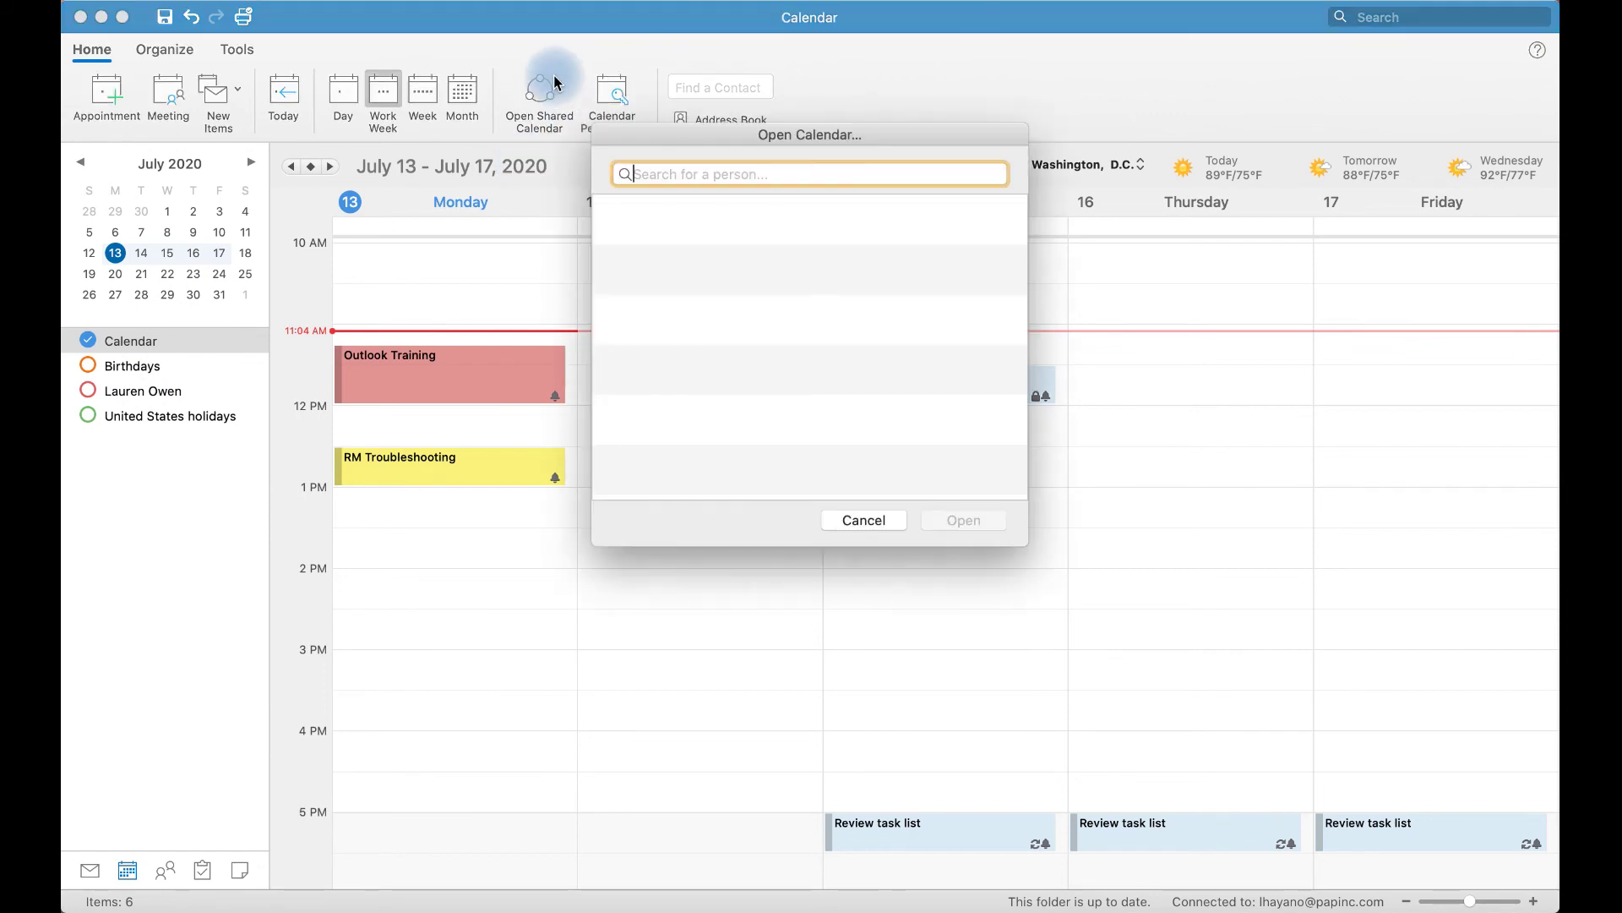
text(rick)
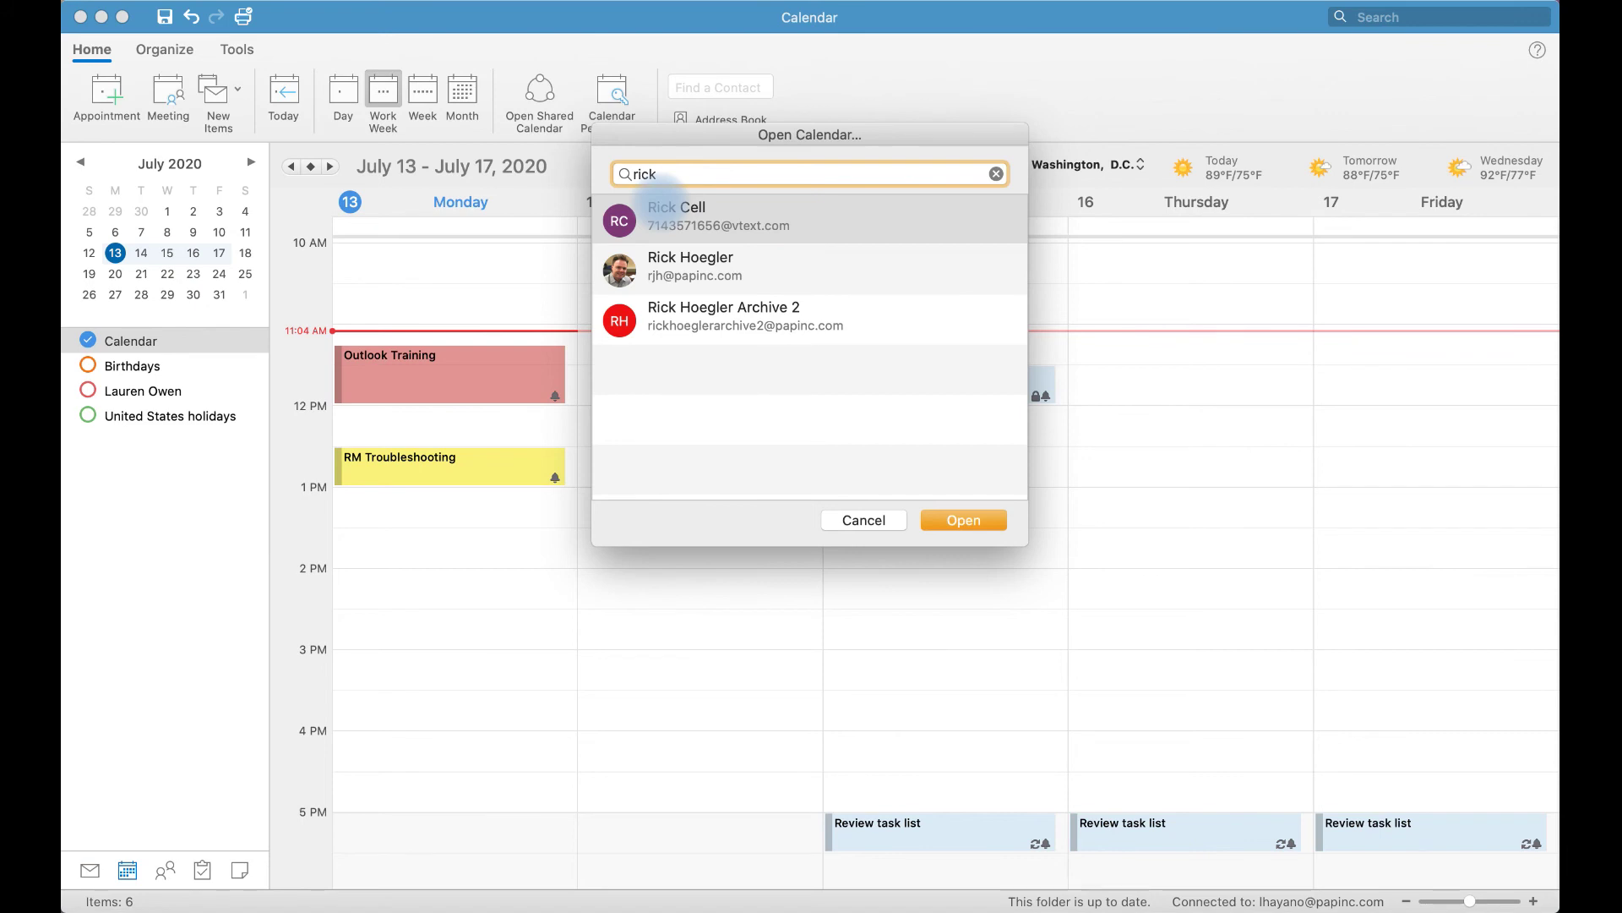
key(BackSpace)
key(BackSpace)
key(BackSpace)
key(BackSpace)
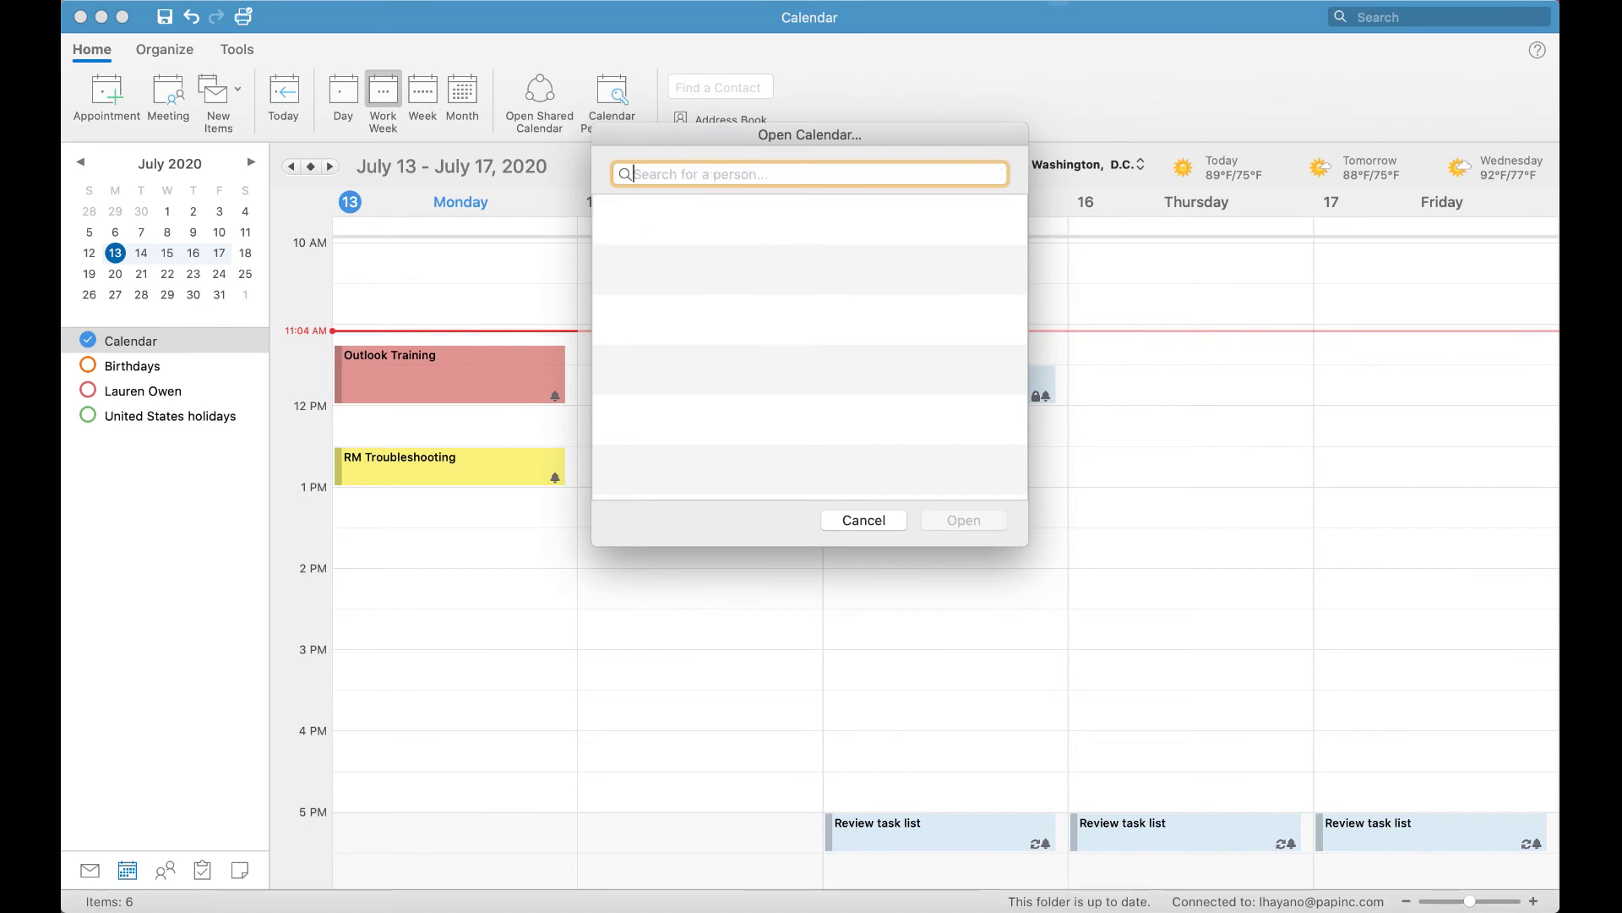
click(868, 519)
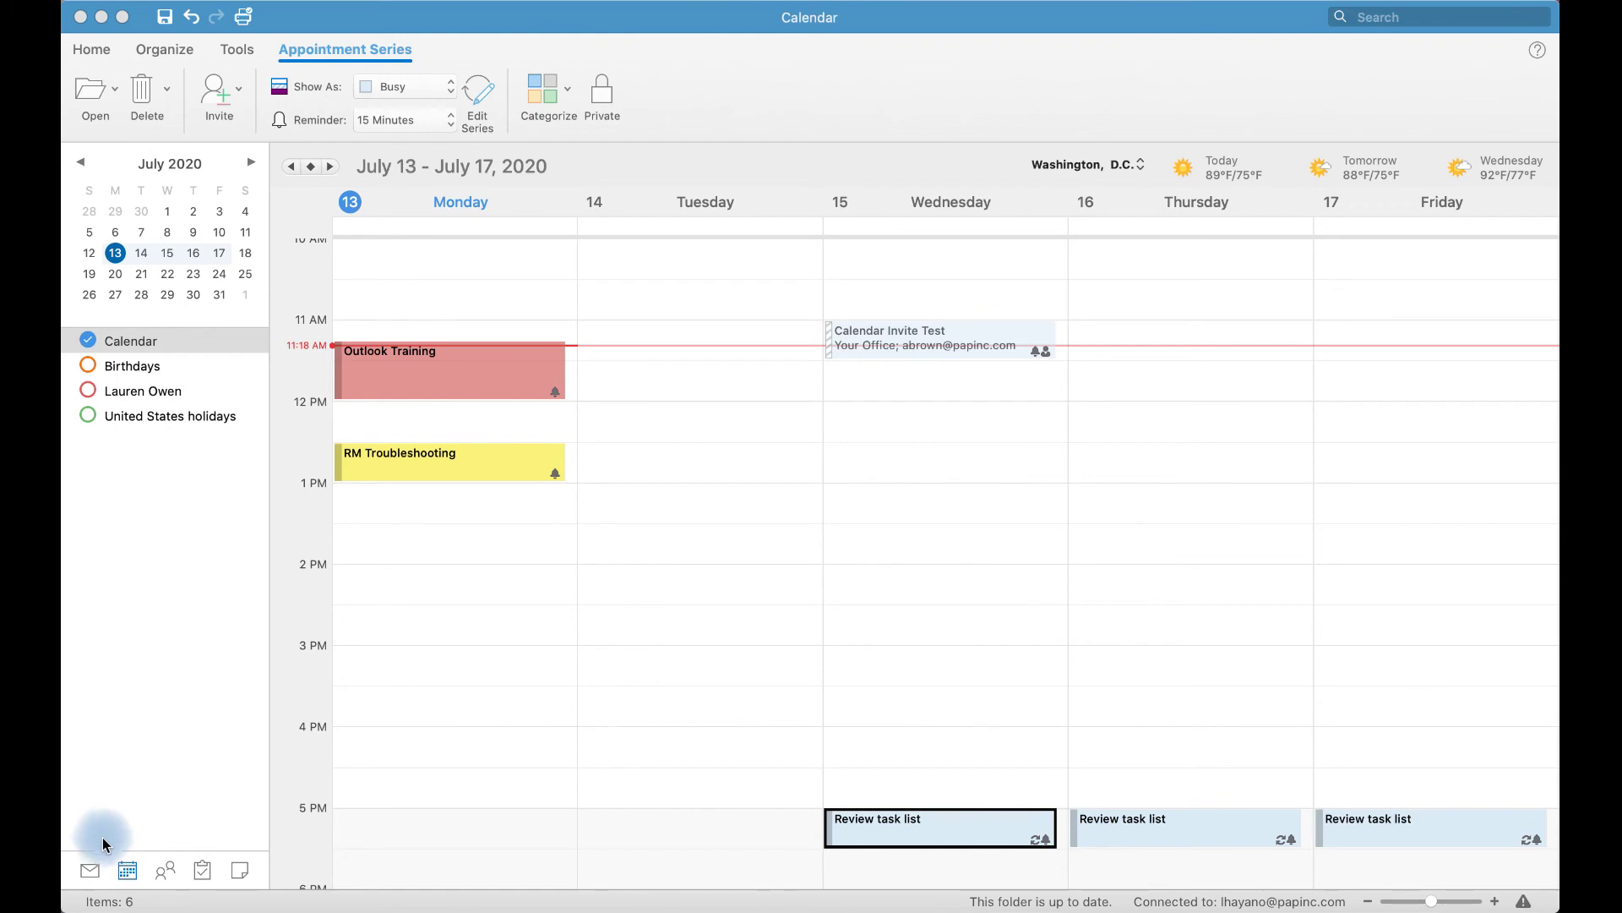
Step: In Mail, accept the Wednesday 11:00 AM 'Calendar Invite Test' invitation without sending comments
click(91, 868)
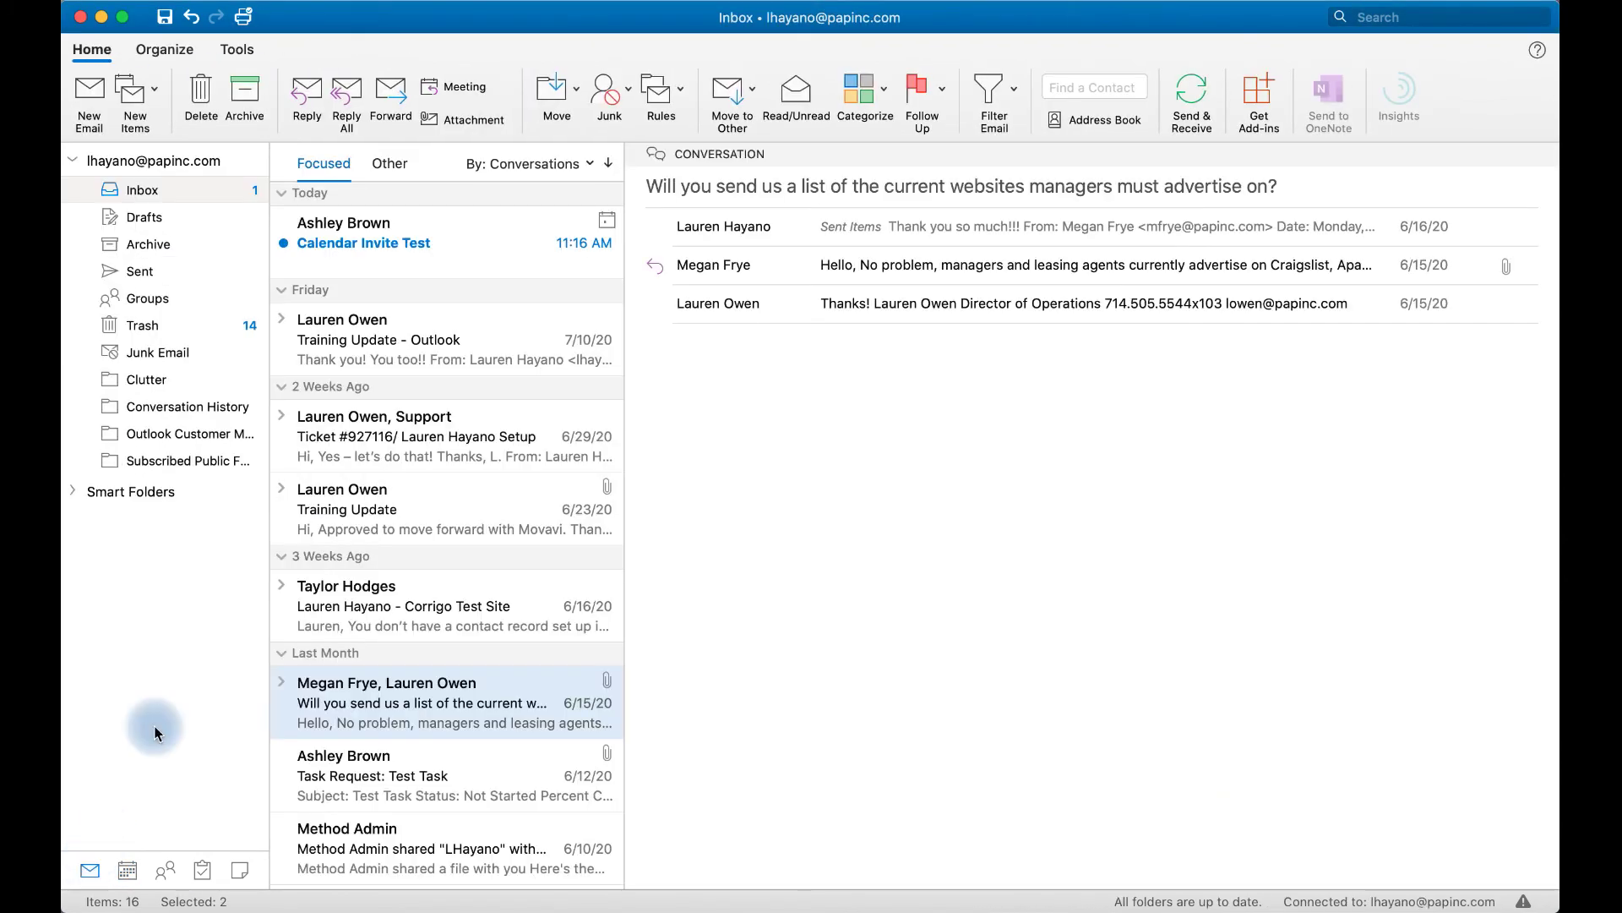
click(433, 267)
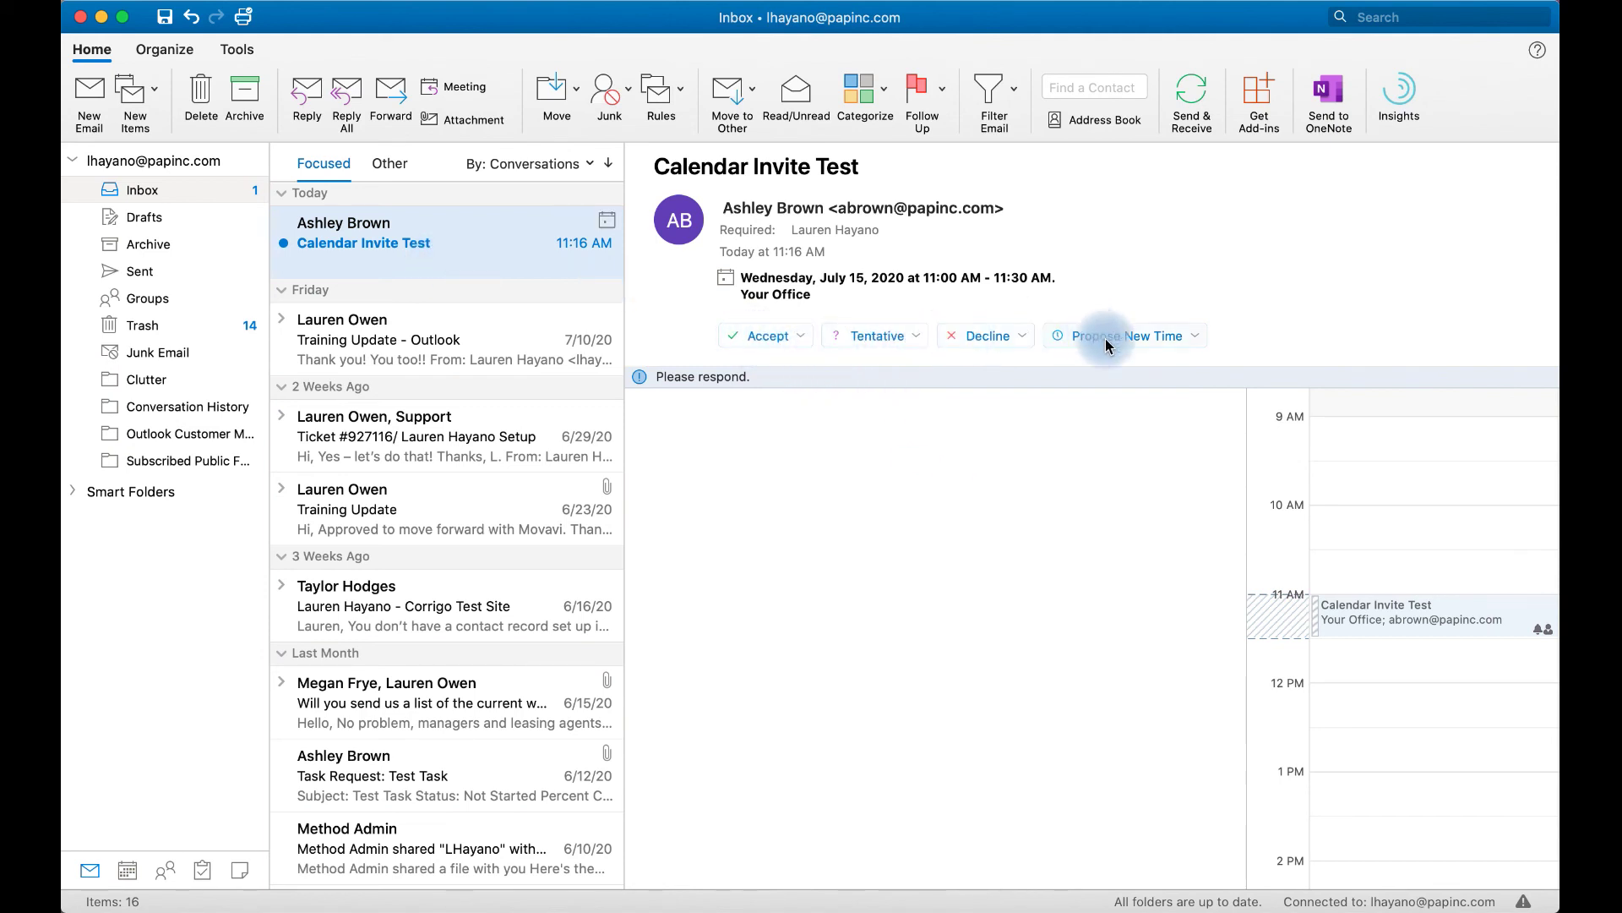
scroll(1392, 553, up, 3)
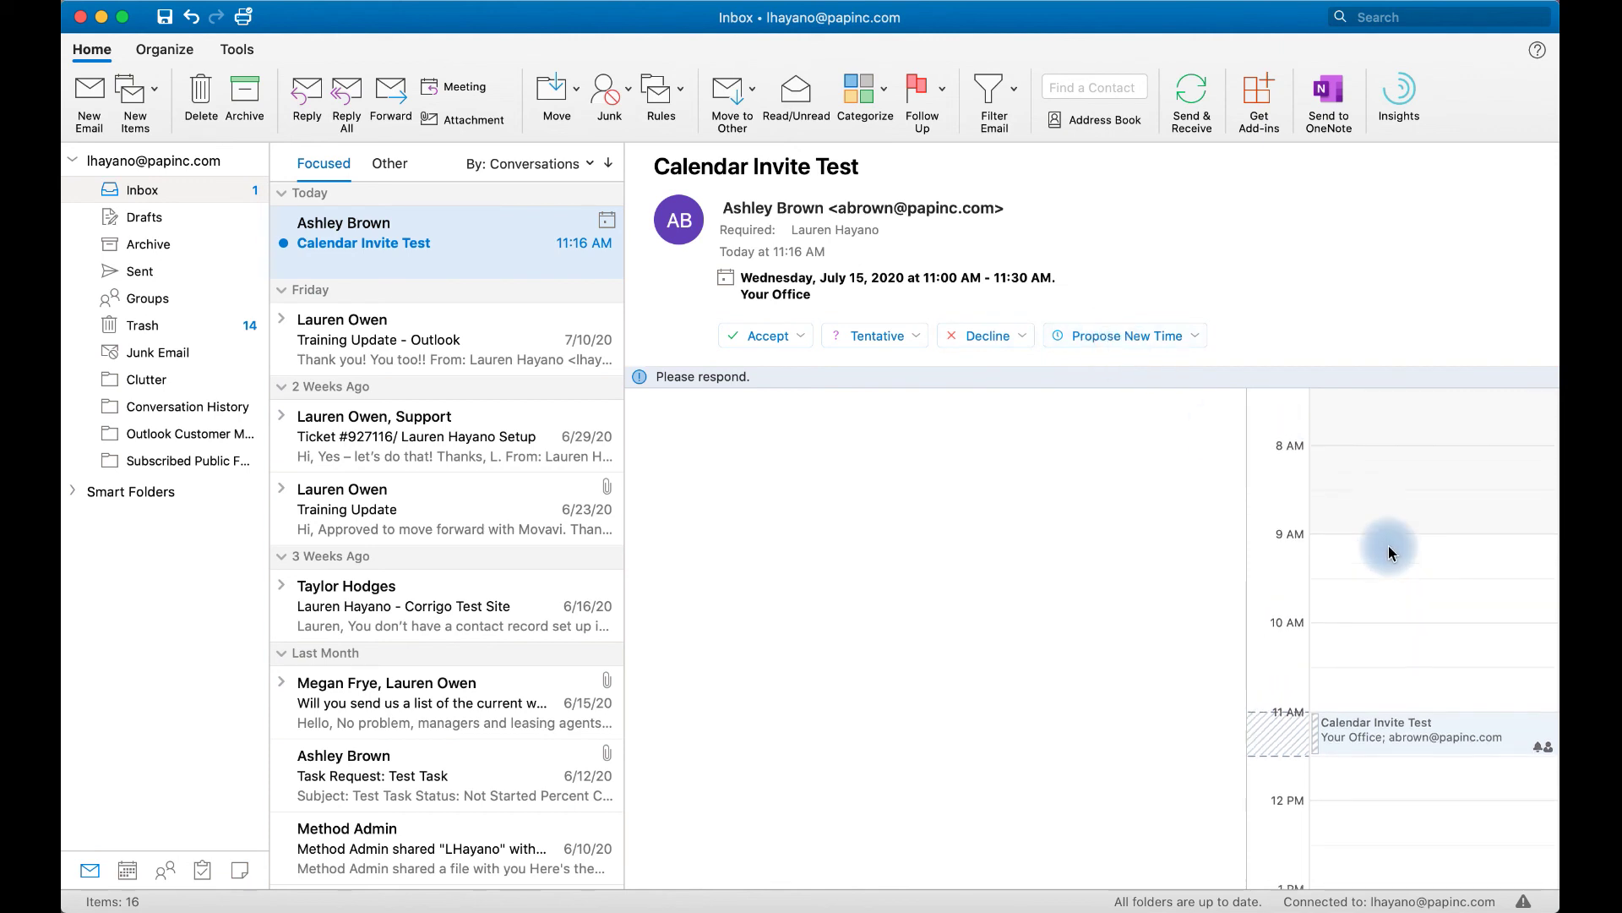
scroll(1392, 553, down, 2)
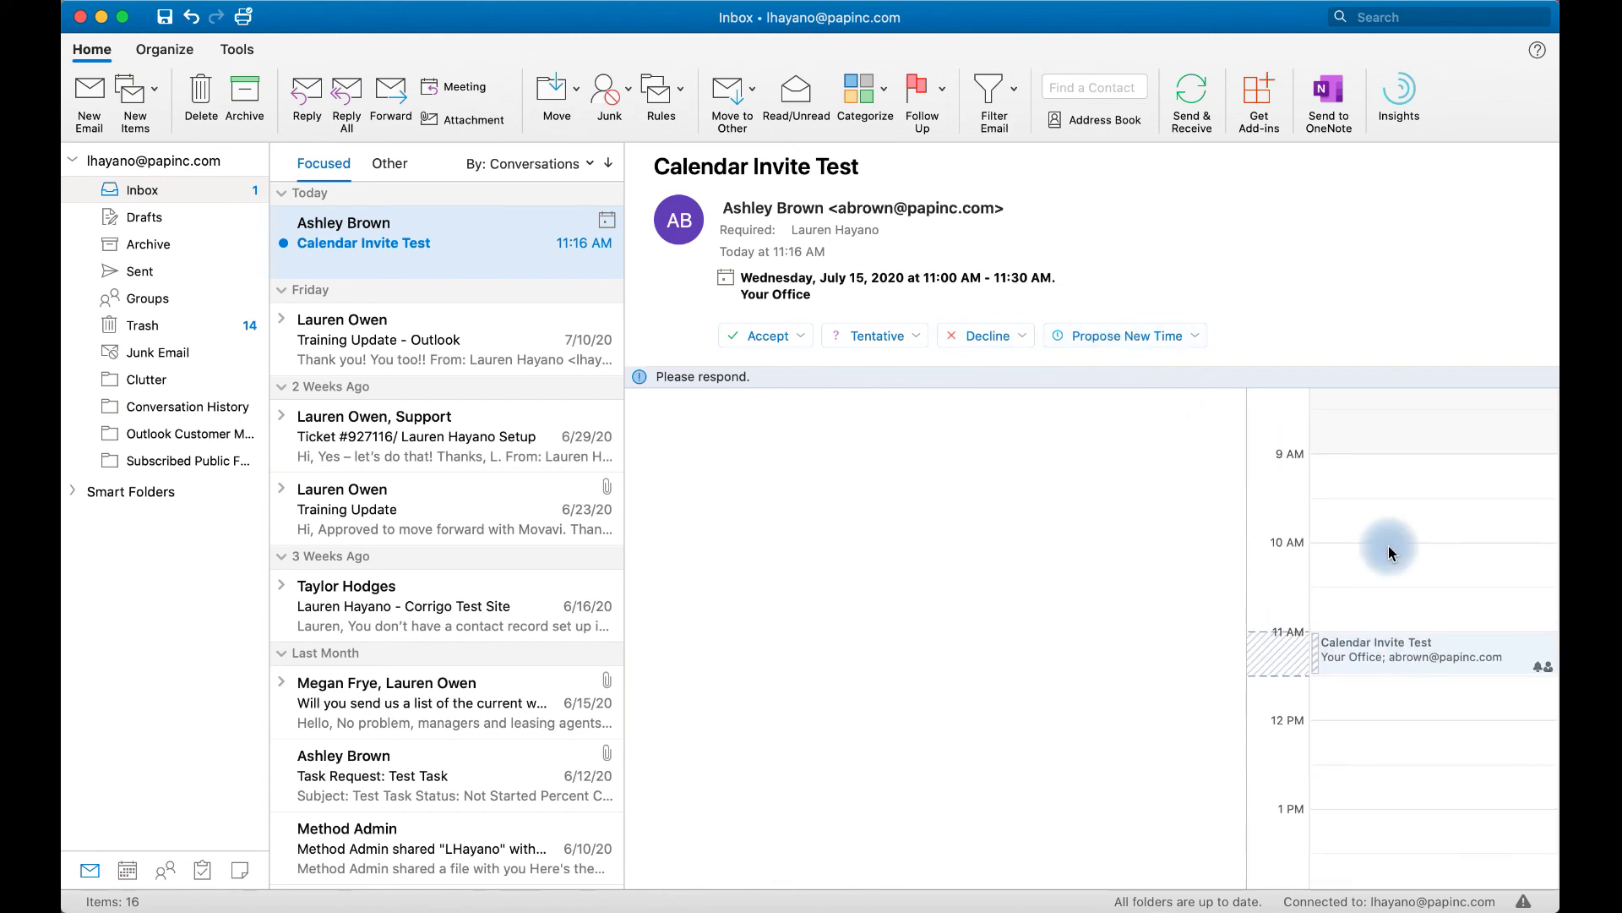
scroll(1392, 553, down, 1)
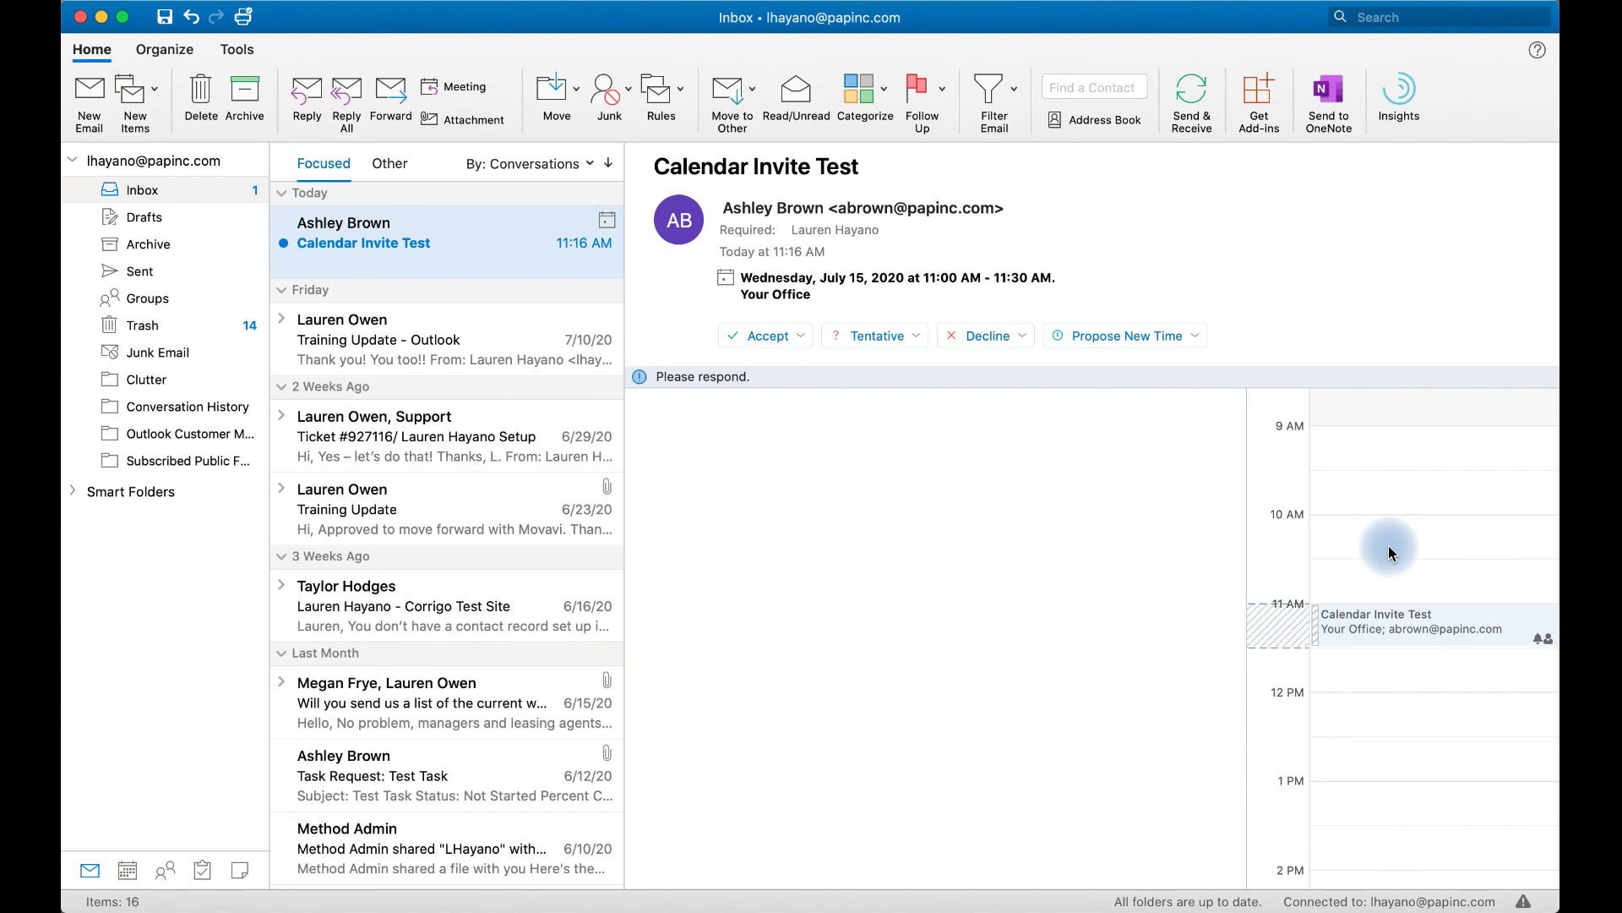
scroll(1392, 553, down, 5)
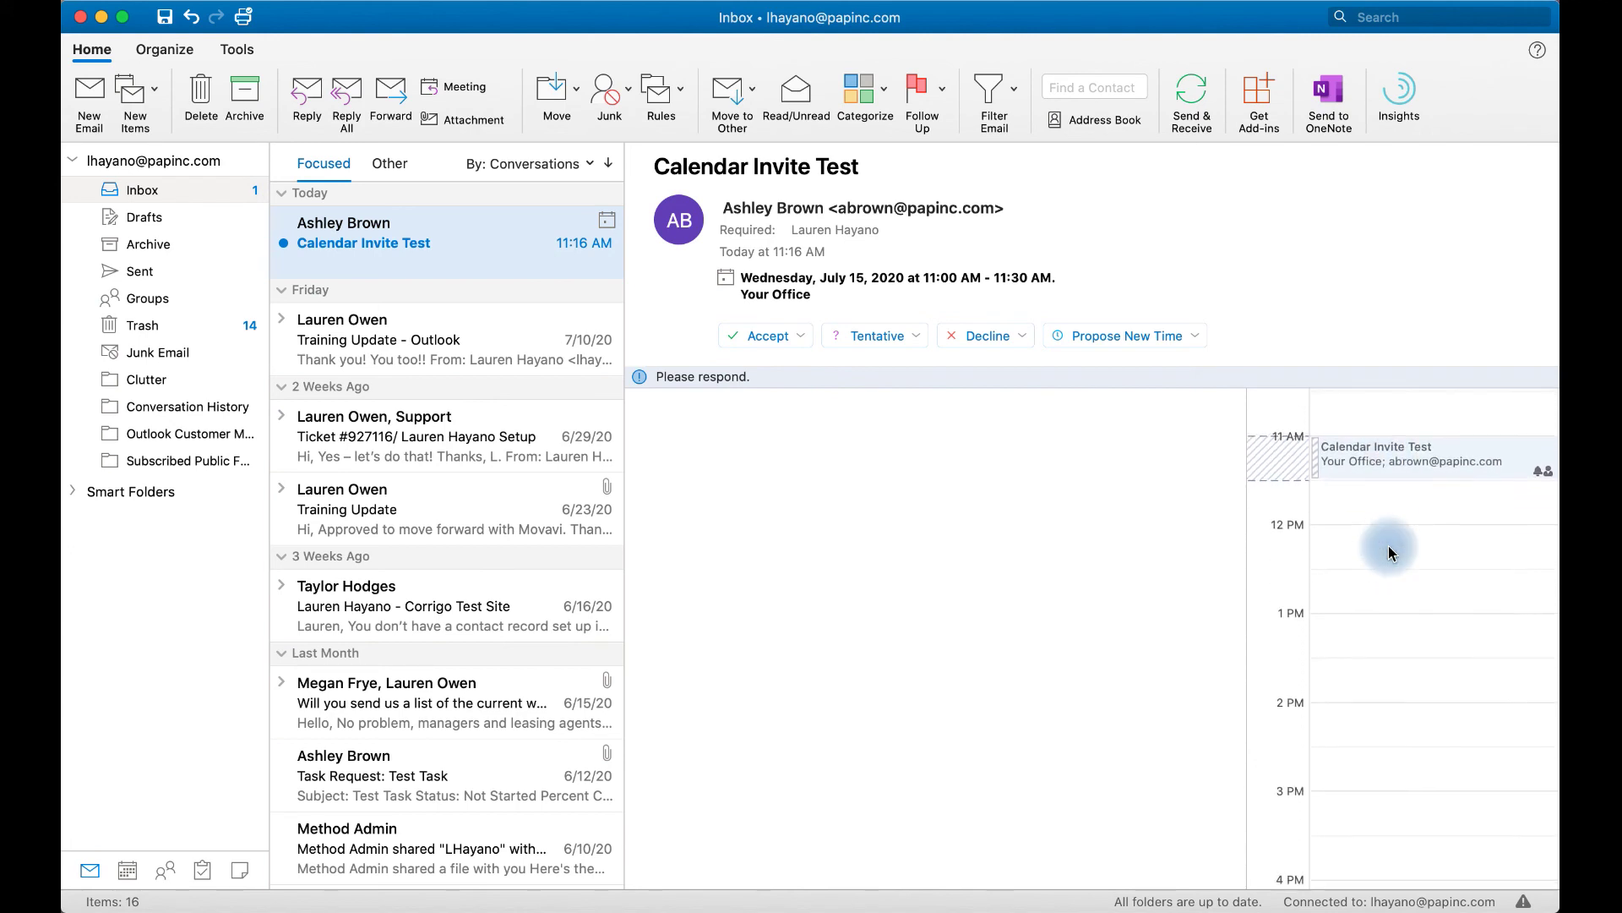
scroll(1391, 553, up, 2)
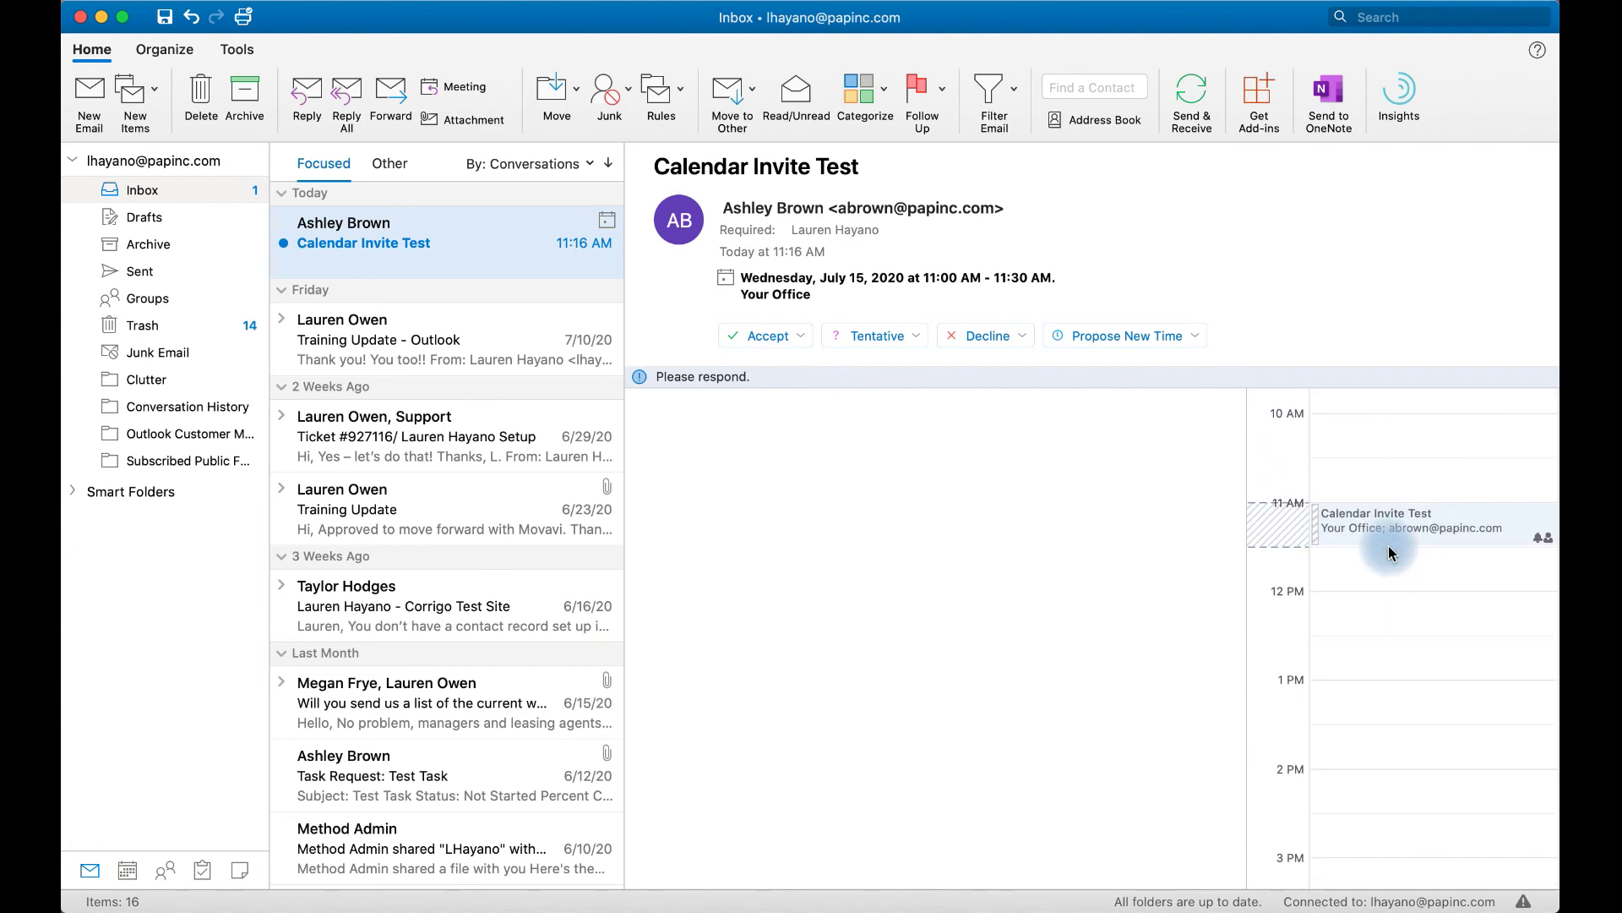
scroll(1392, 553, up, 2)
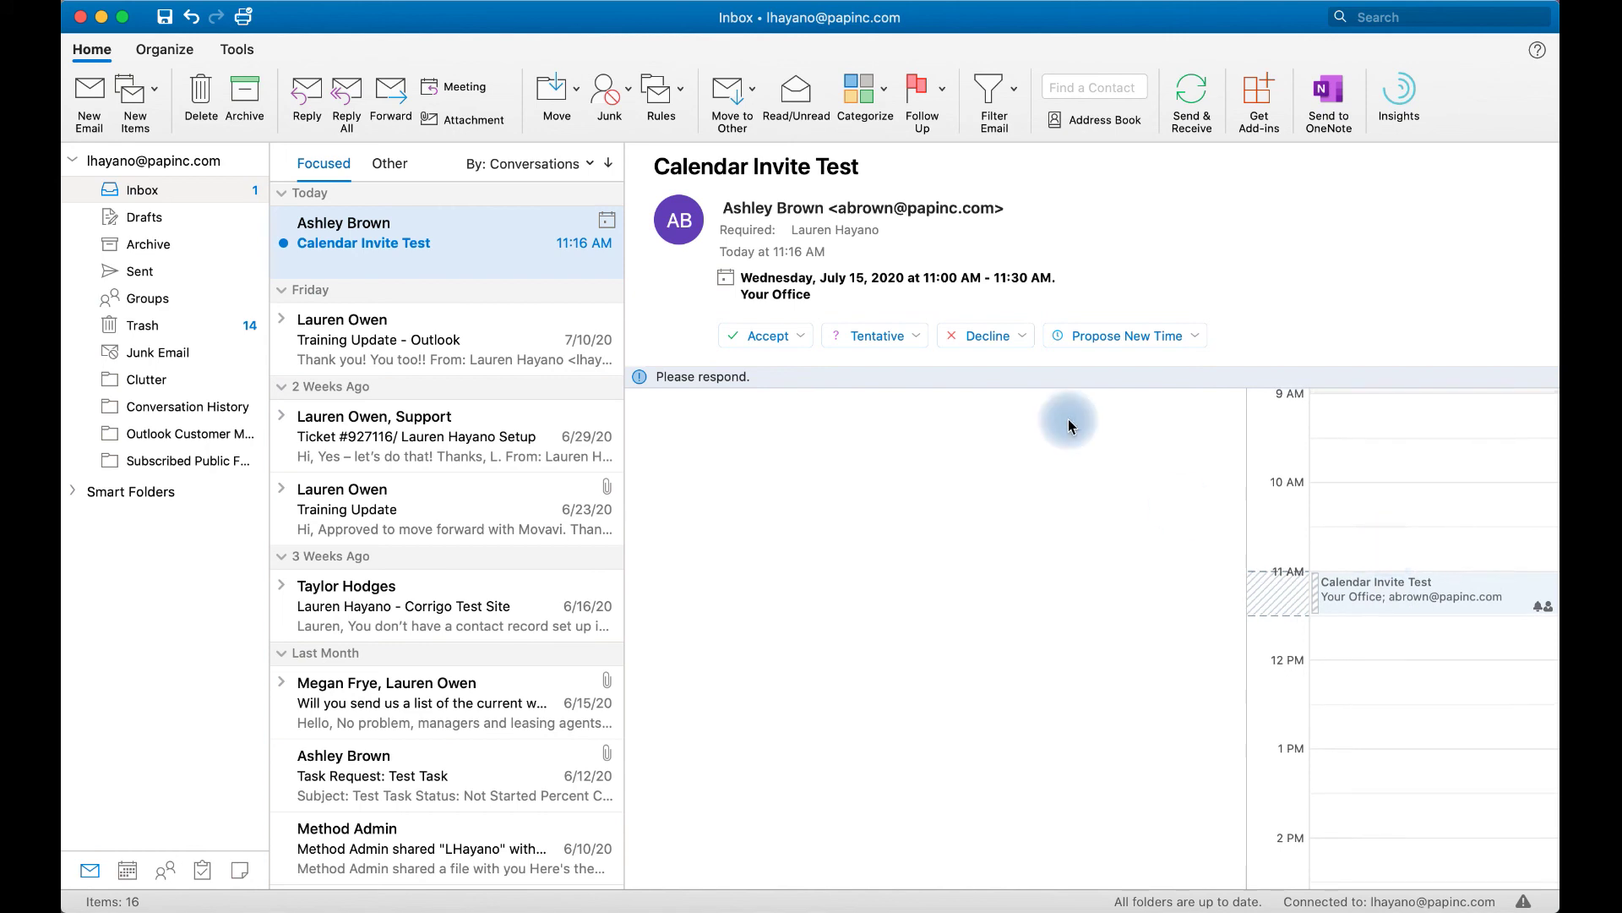
click(797, 344)
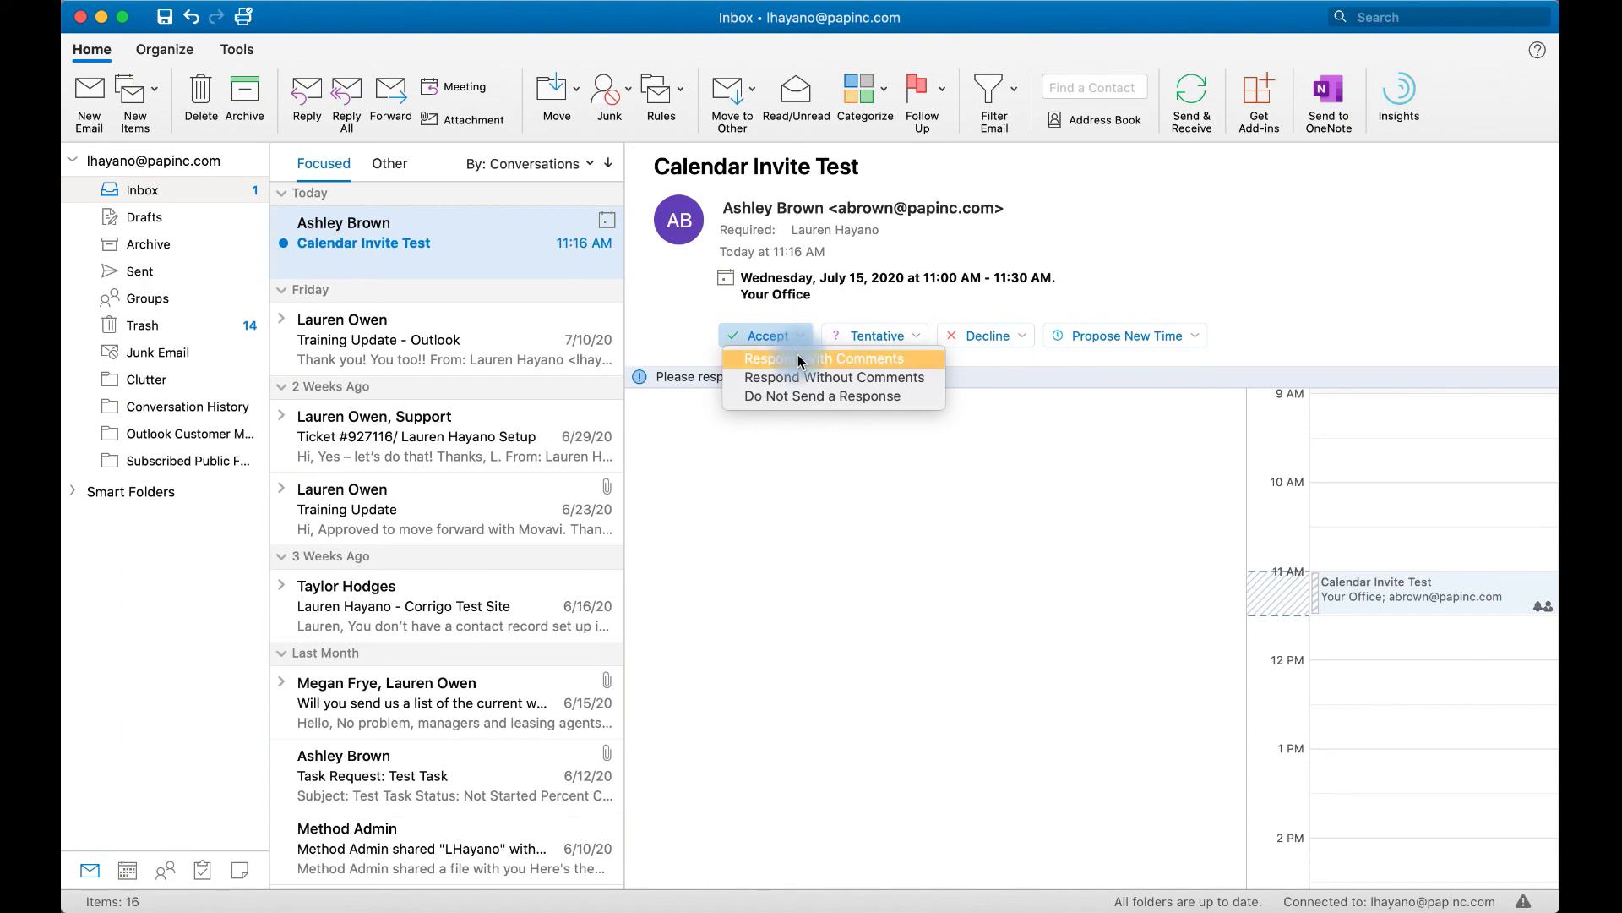
click(809, 379)
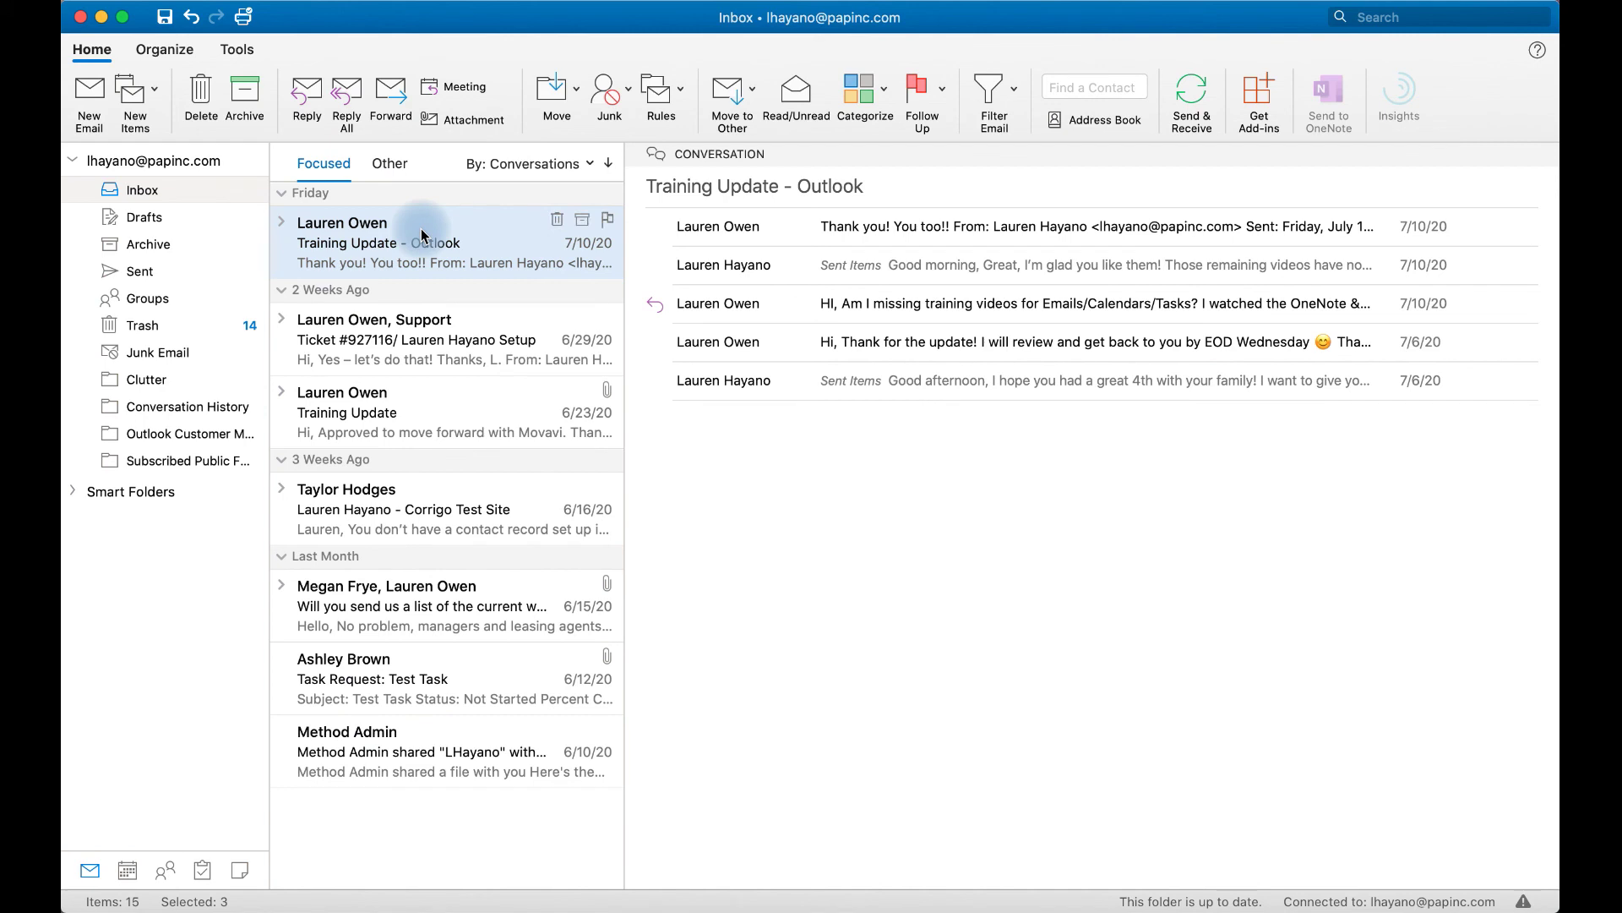
click(127, 871)
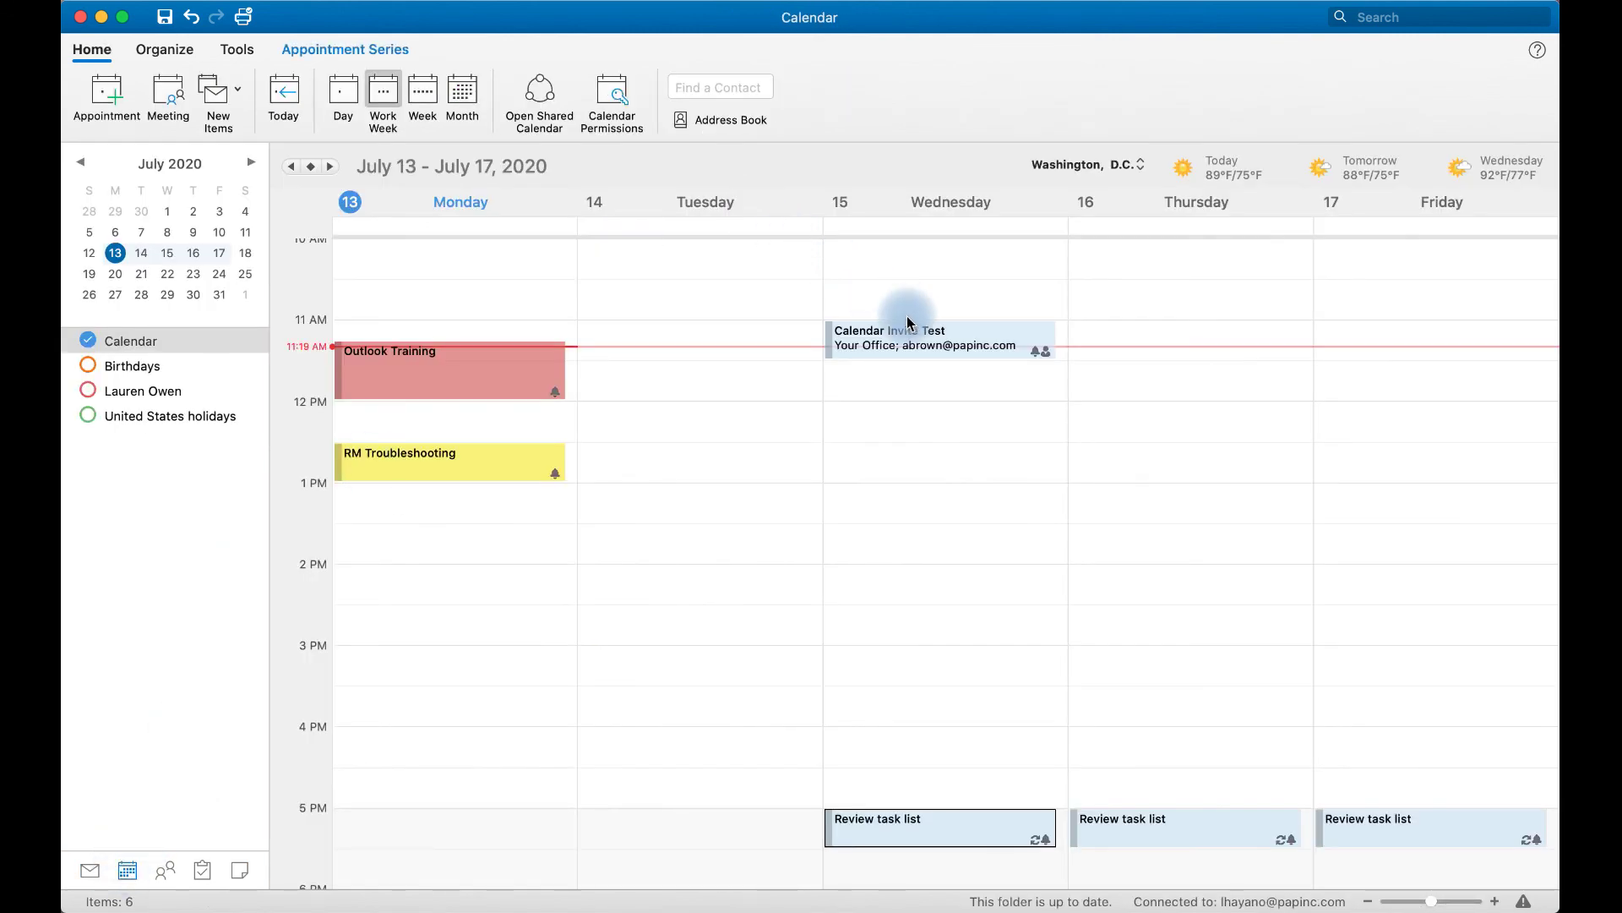
Step: Open Wednesday's 'Calendar Invite Test' meeting and choose Tentative and Propose New Time
click(931, 344)
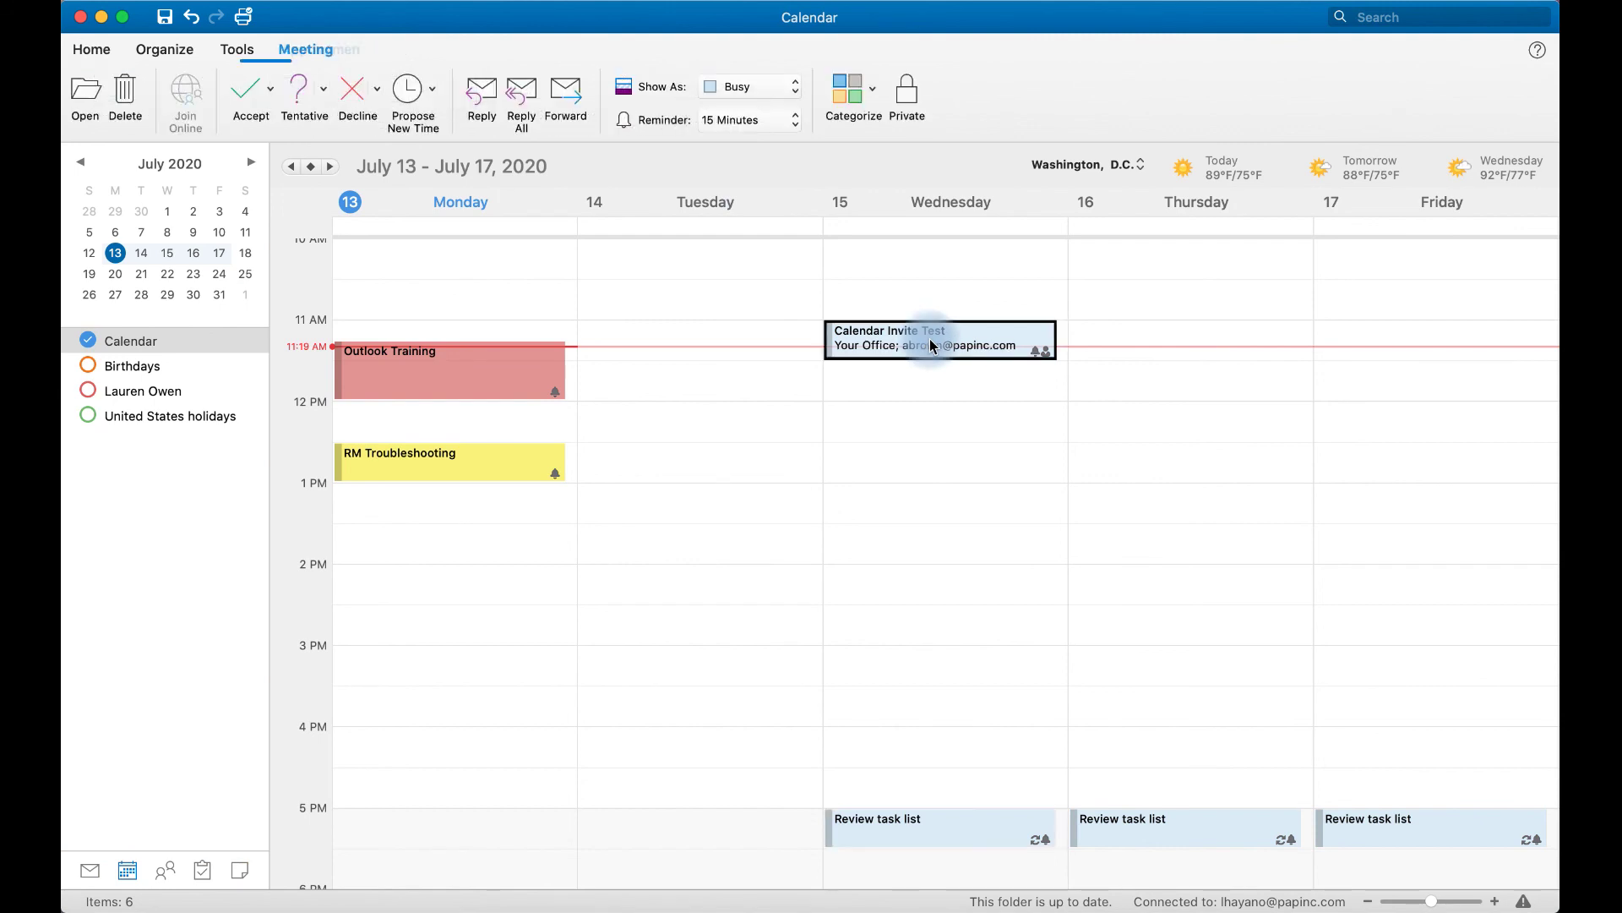
double_click(932, 344)
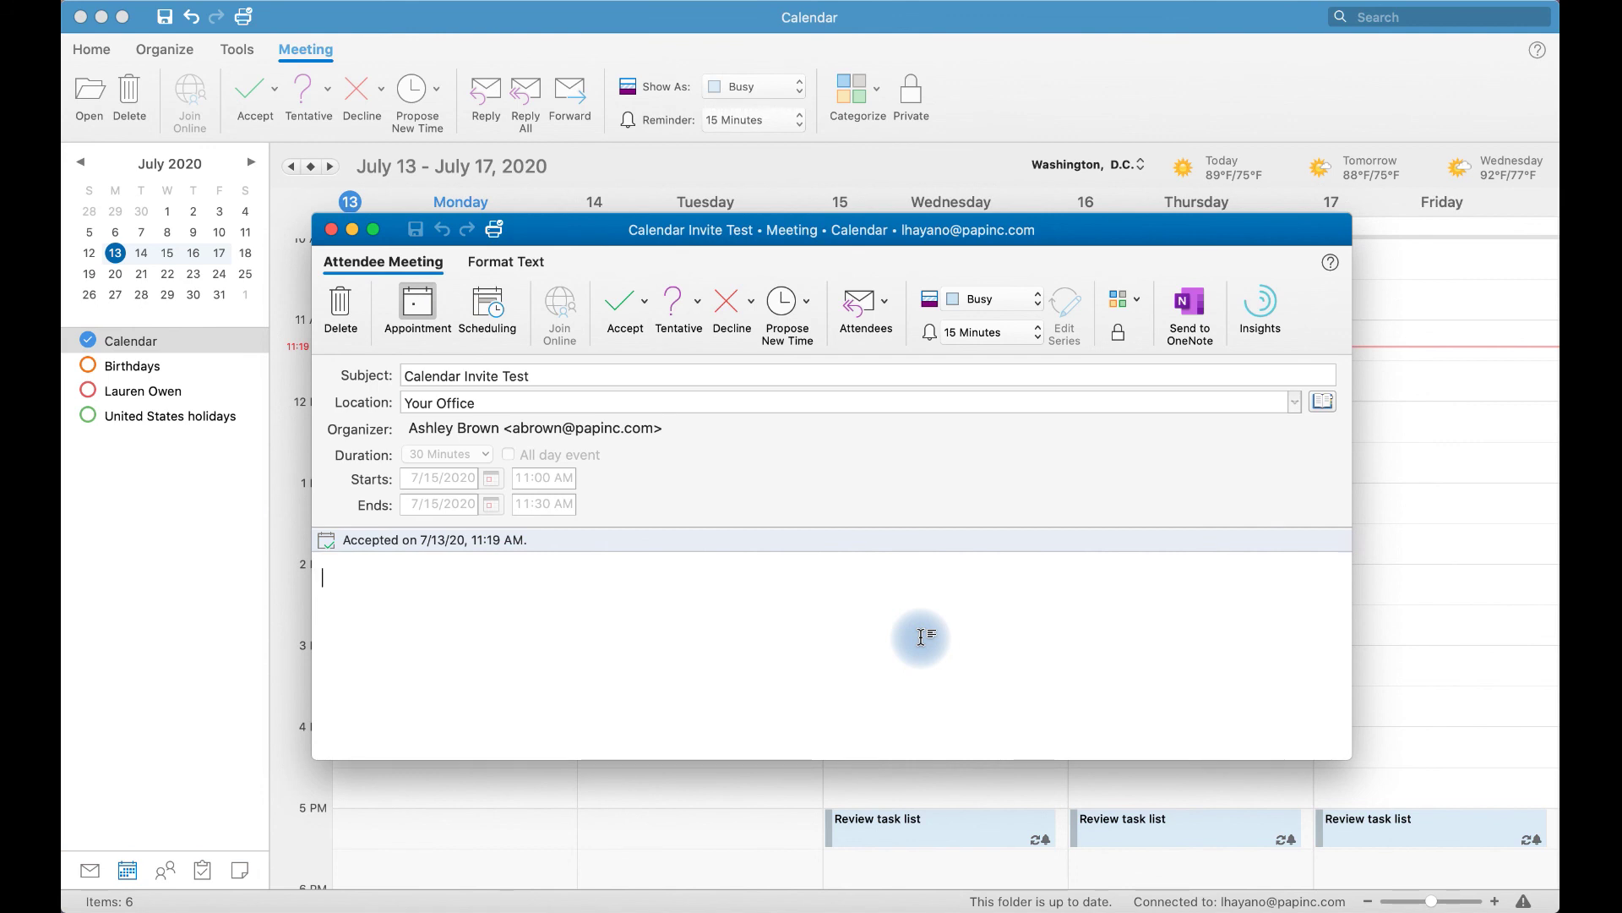
click(803, 323)
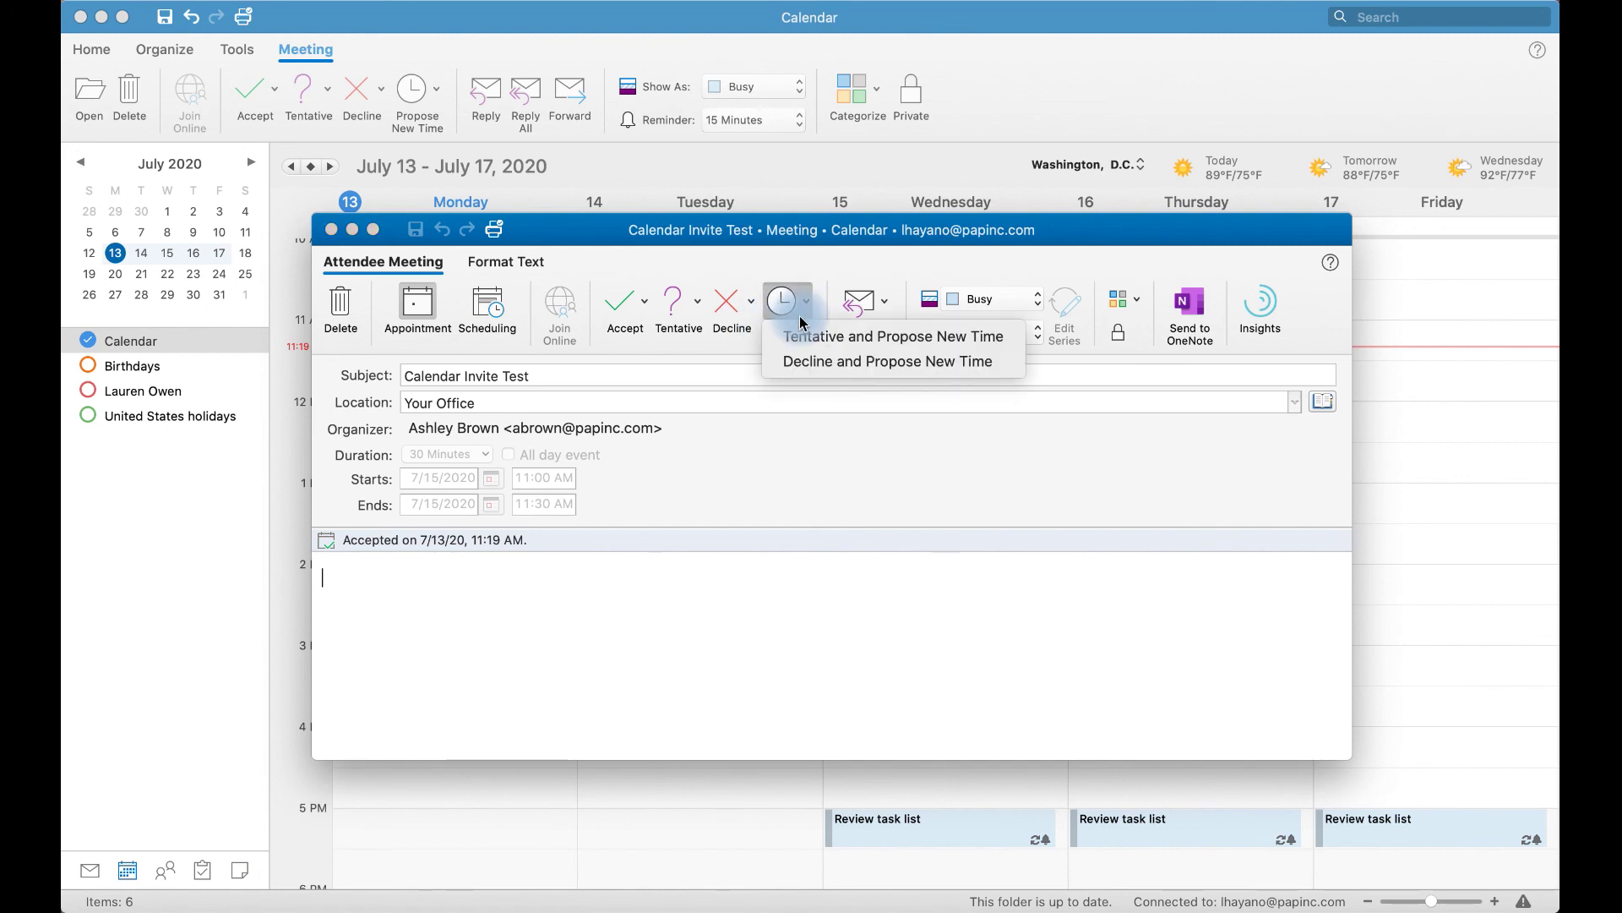
click(843, 348)
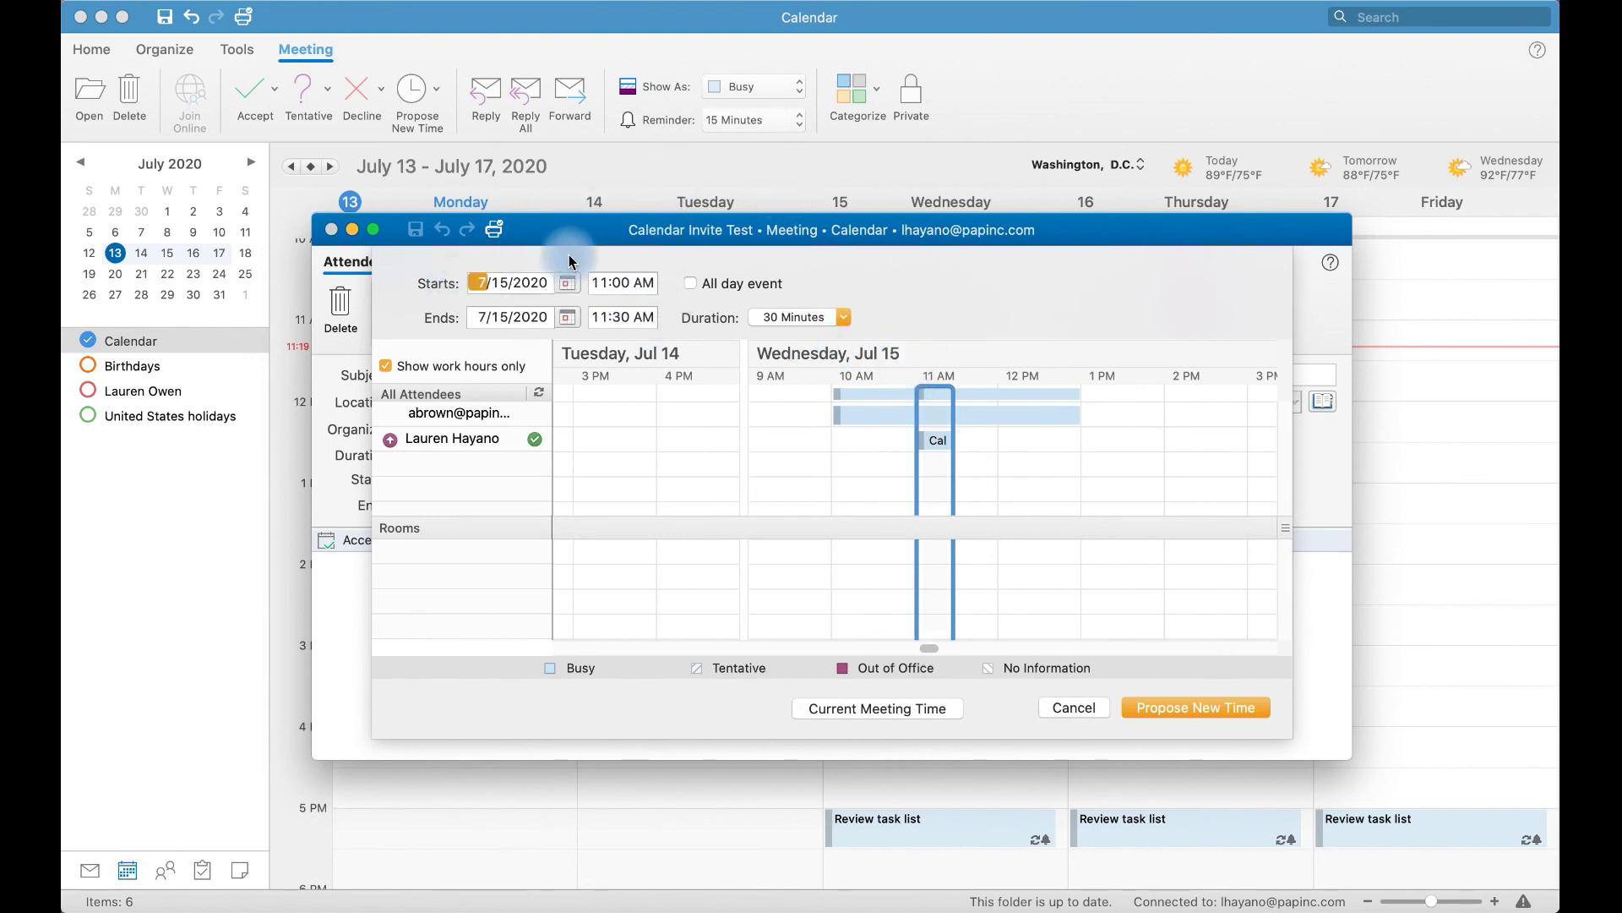
Step: Propose a new start time of 1:00 PM, making the slot 1:00–1:30 PM
click(605, 288)
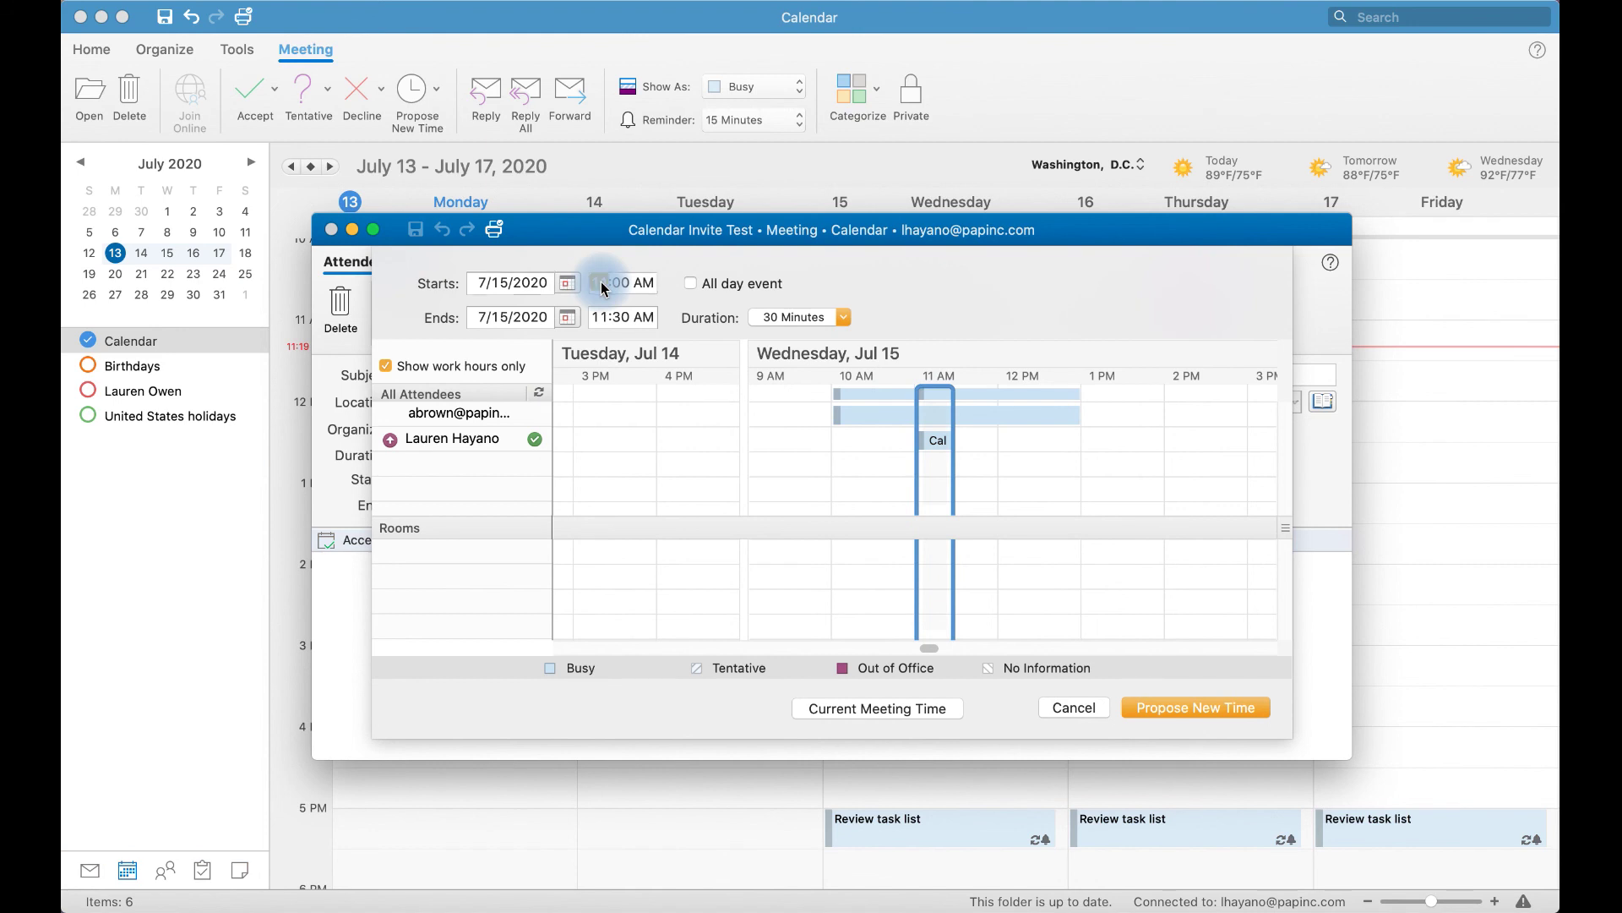
text(1)
click(642, 283)
key(p)
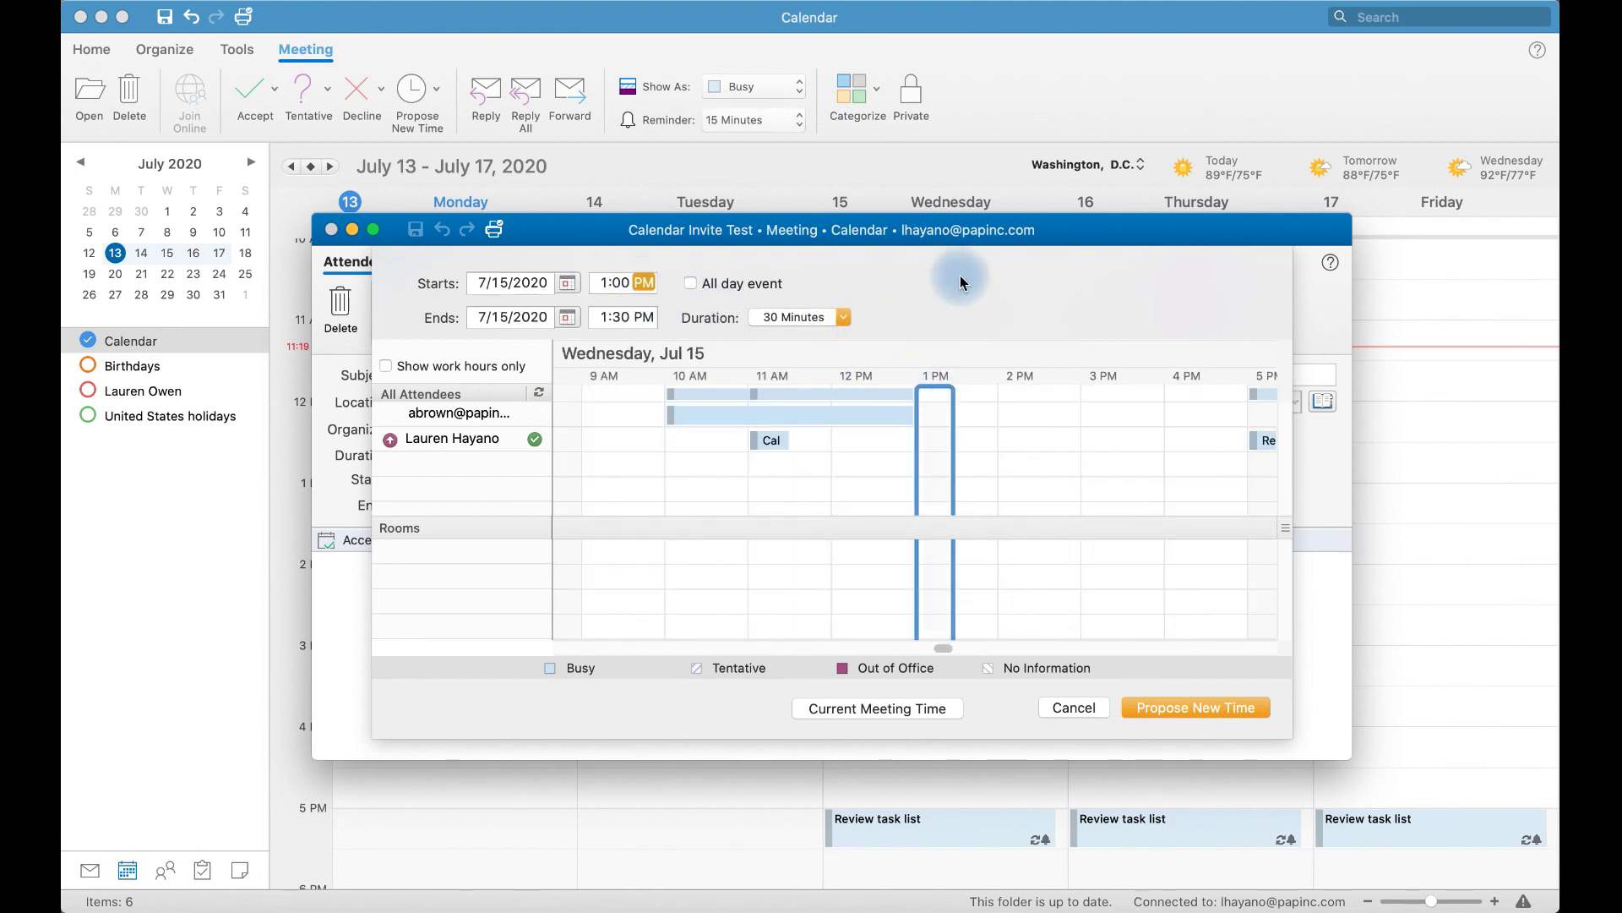
click(1184, 708)
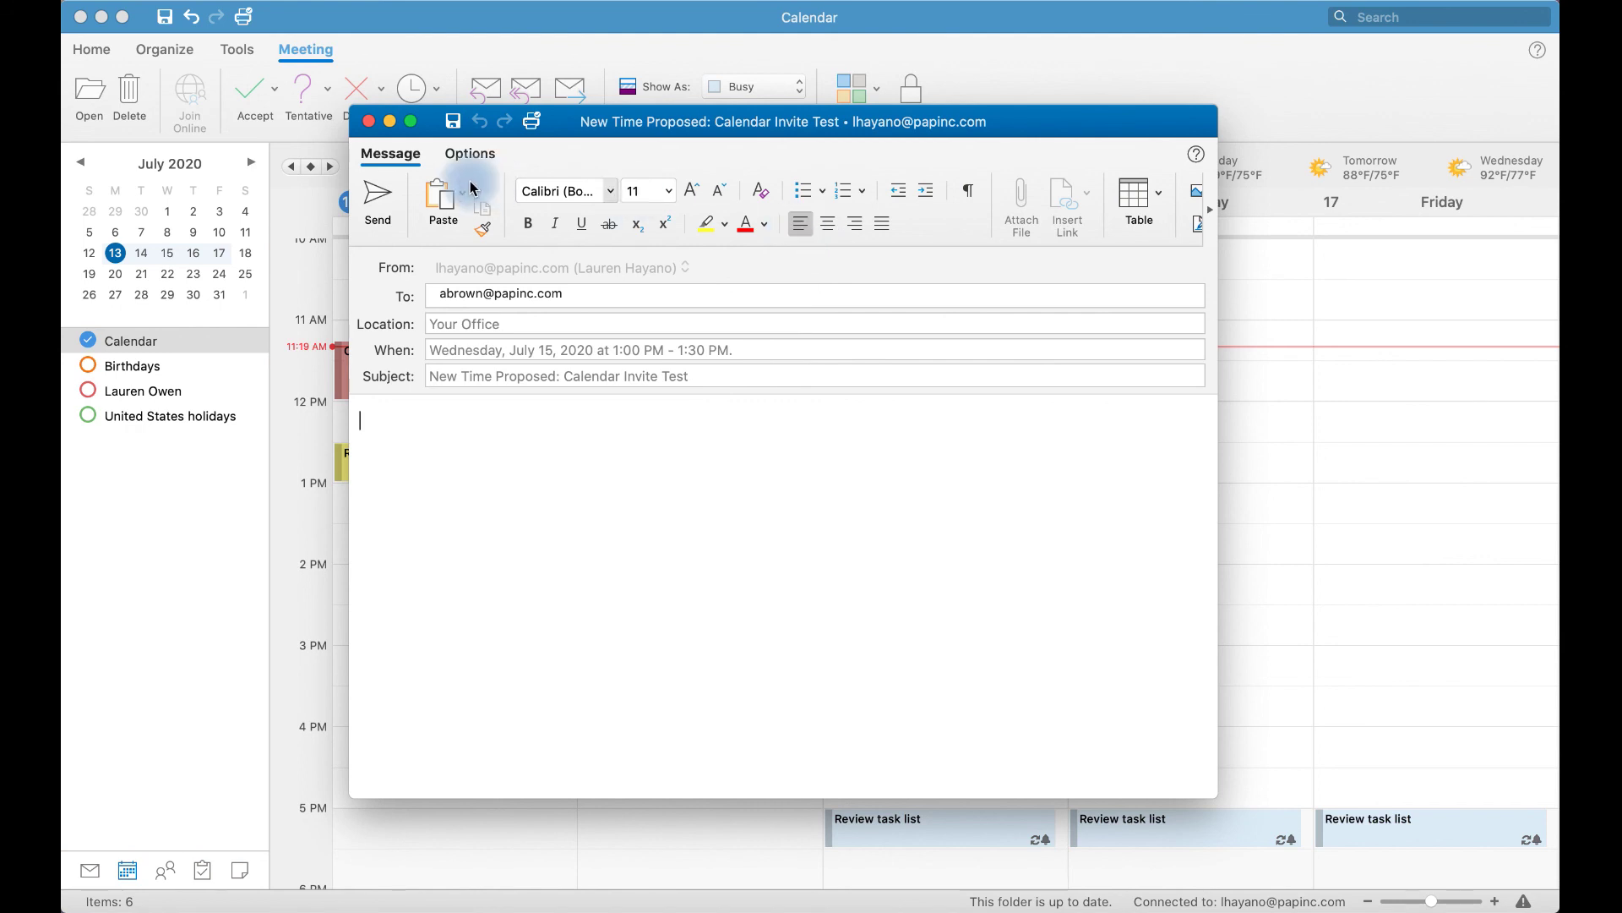
Step: Send the 'New Time Proposed' message to the organizer
click(372, 207)
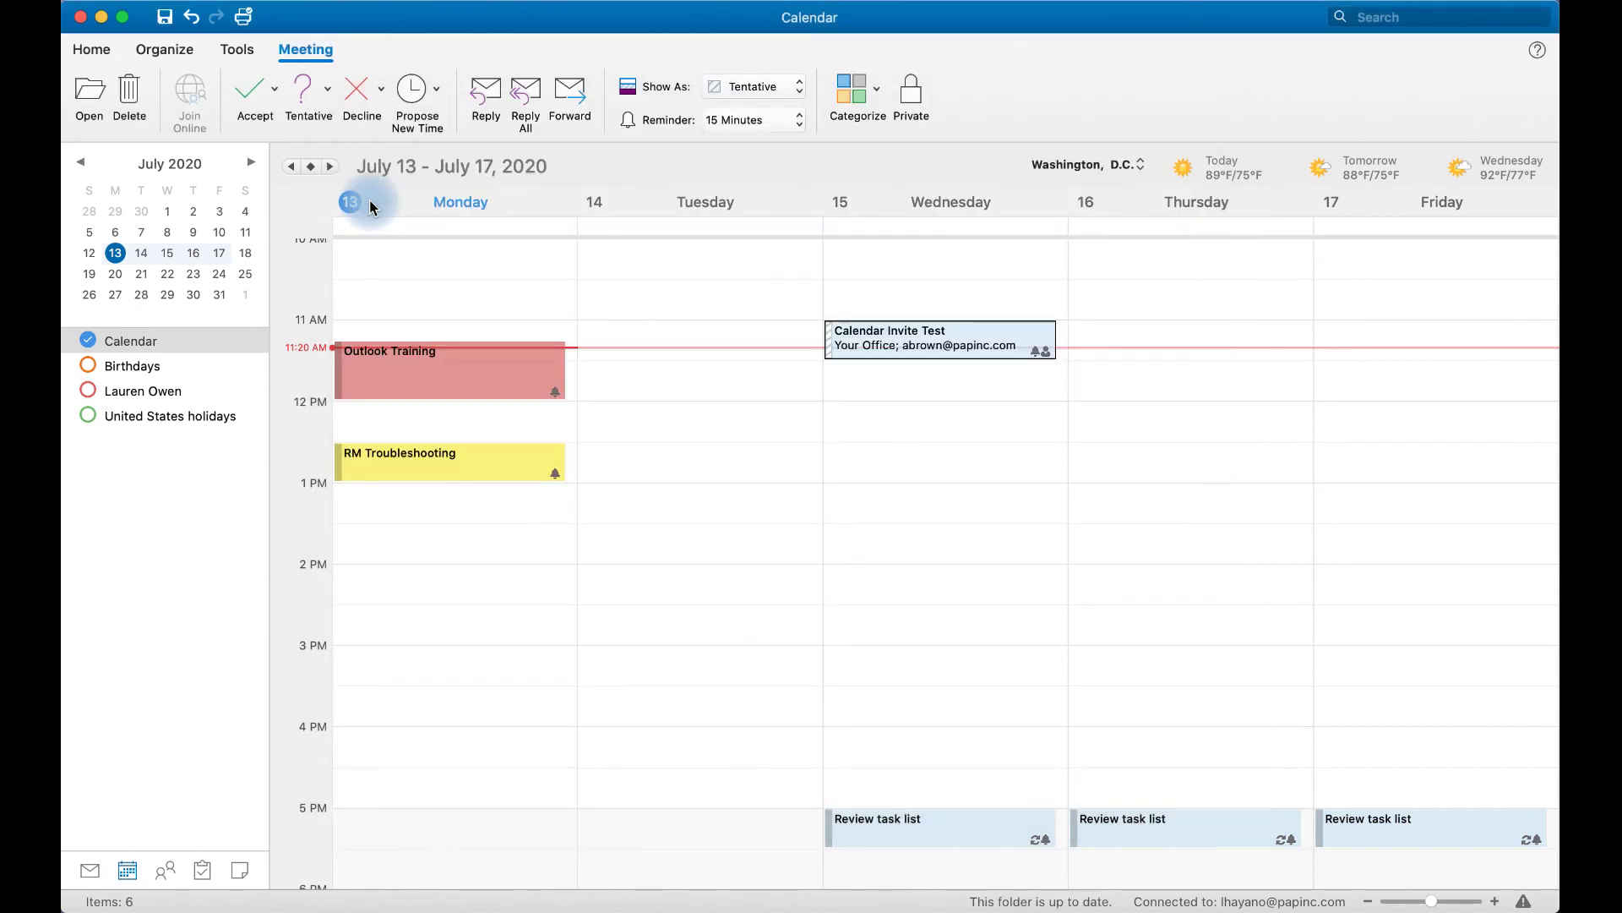